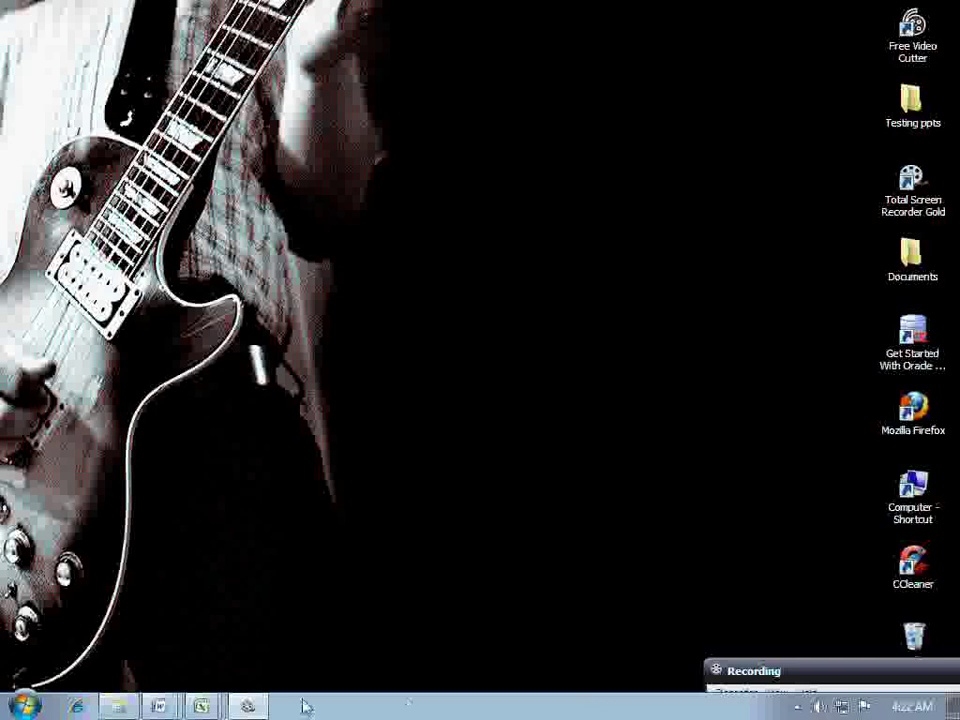
# Bring up the FRS workbook in Excel and review the Welcome Page link names from Organization details to logout
pyautogui.moveTo(203, 703)
pyautogui.click(163, 611)
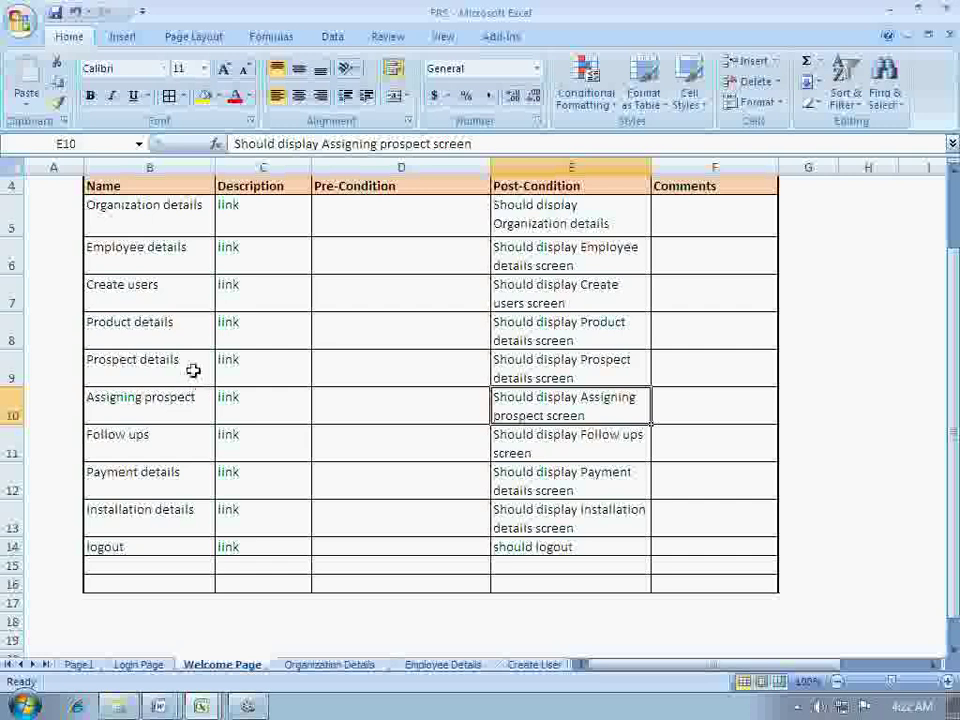
pyautogui.click(135, 229)
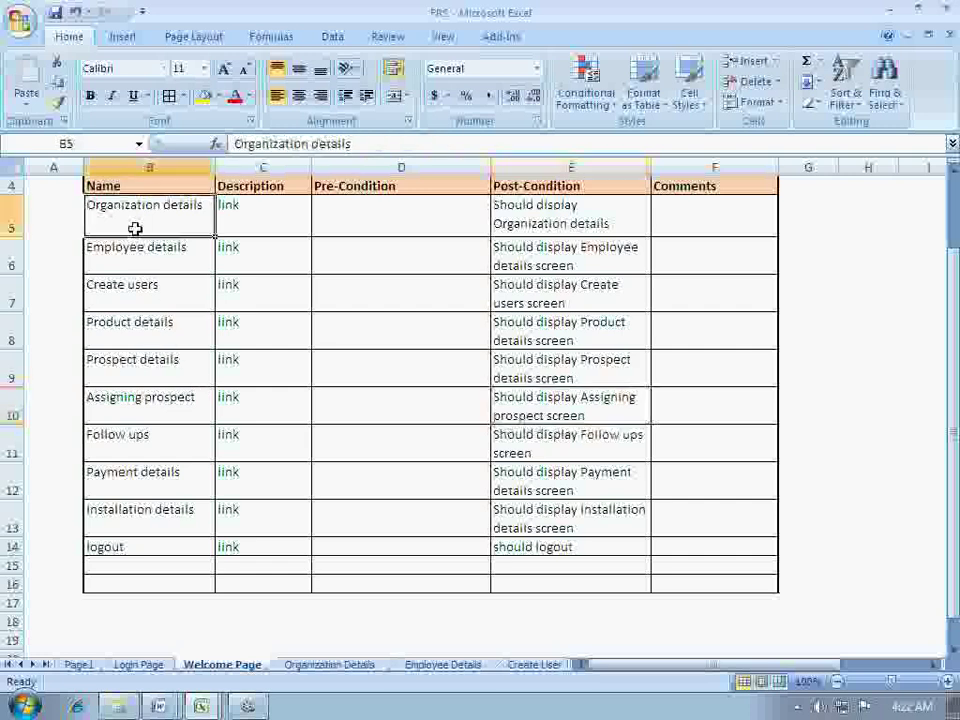
pyautogui.click(133, 266)
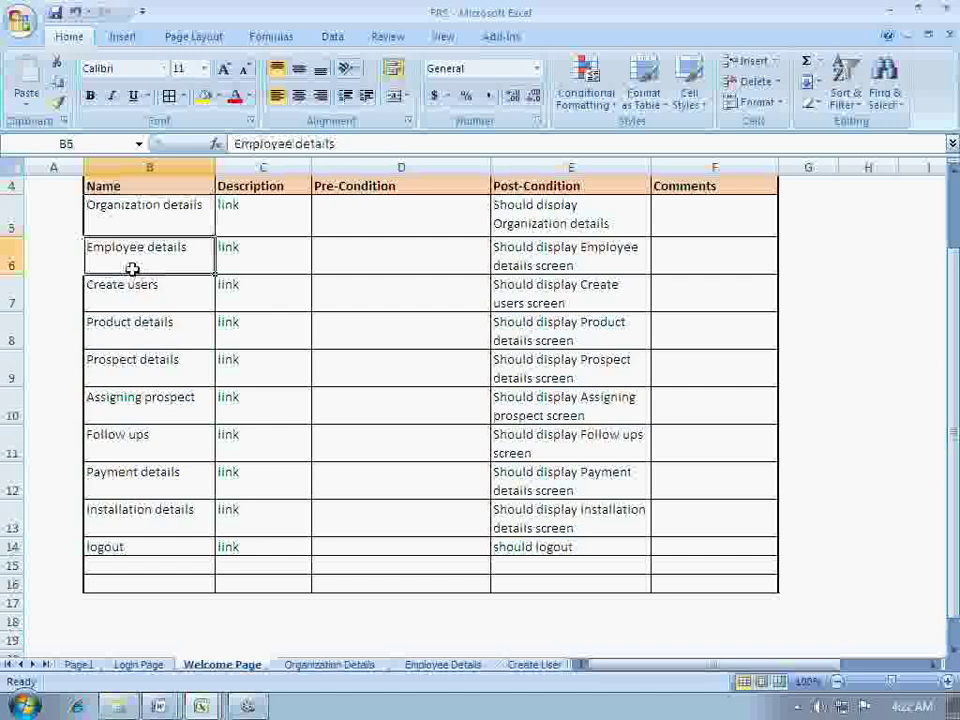
pyautogui.click(129, 297)
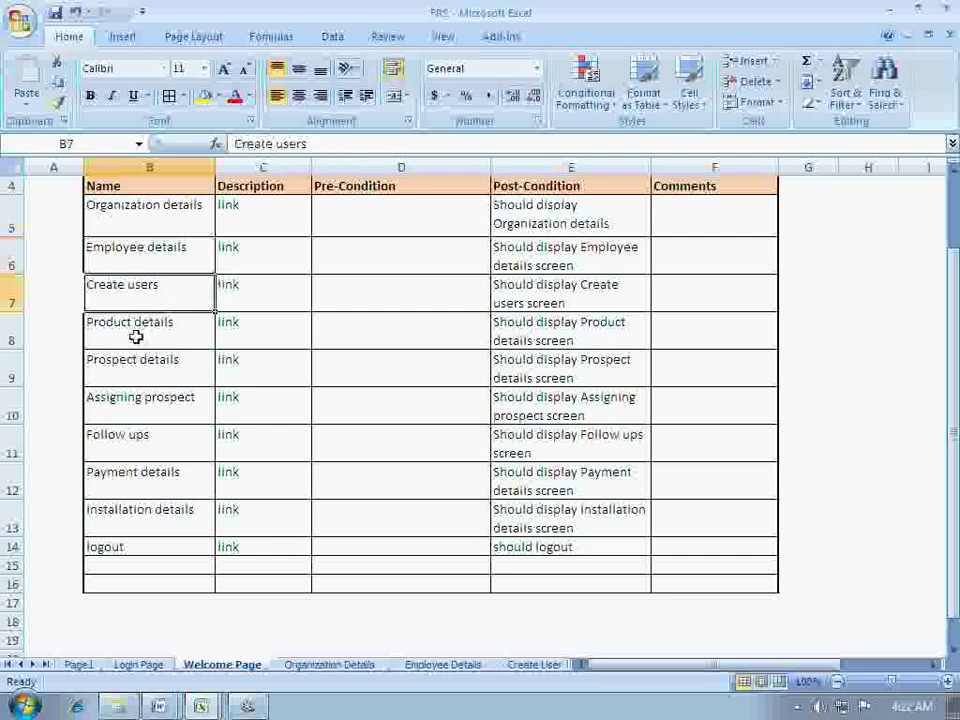
pyautogui.click(136, 336)
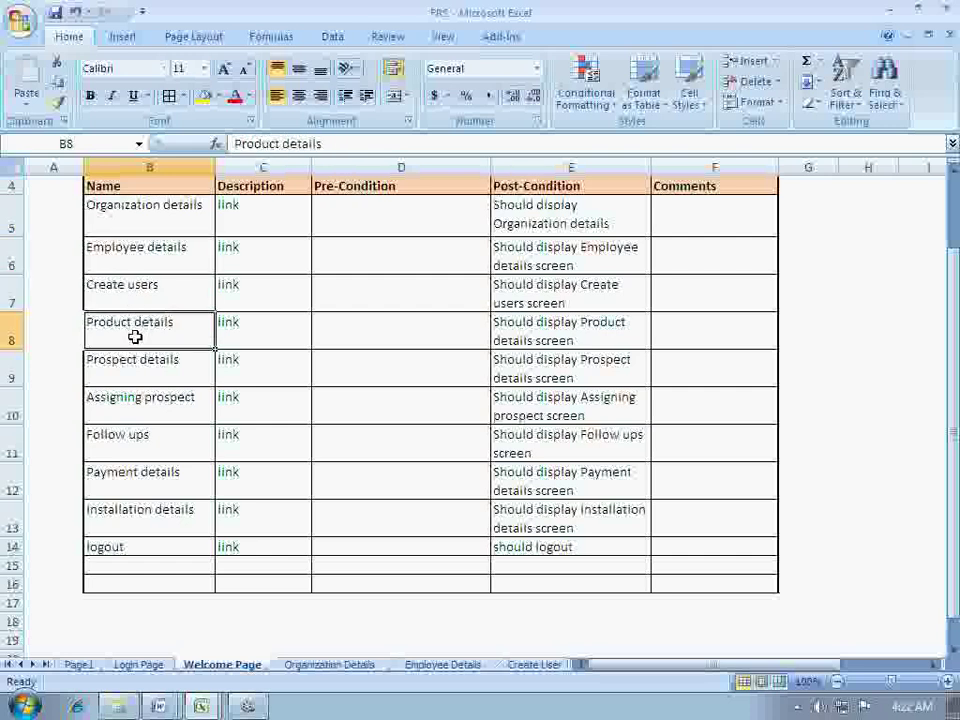
pyautogui.click(133, 549)
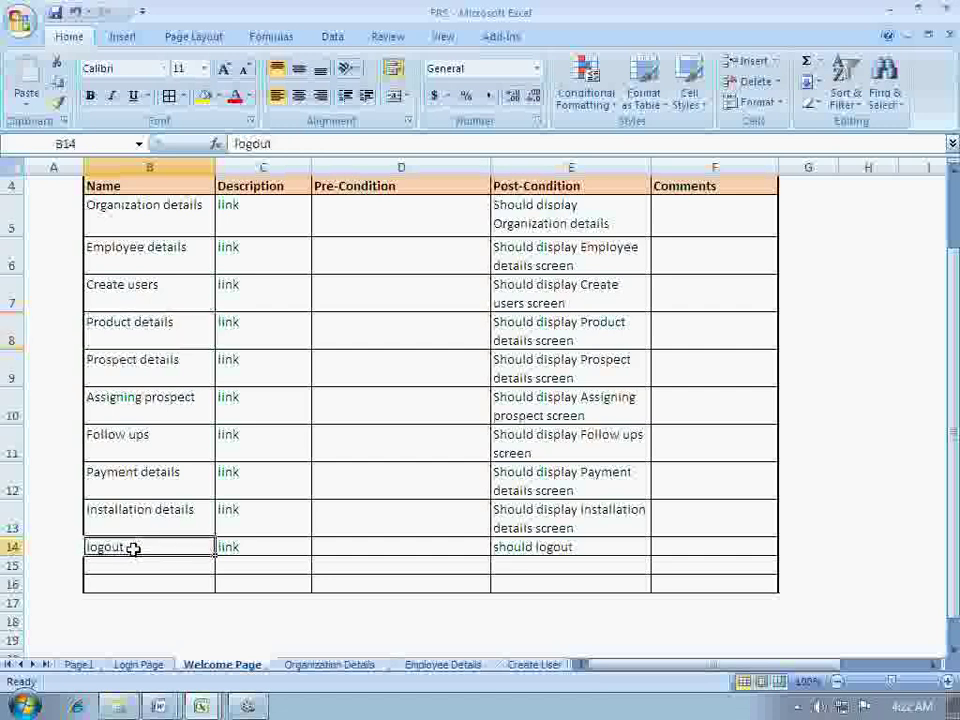
pyautogui.doubleClick(133, 549)
pyautogui.doubleClick(131, 548)
pyautogui.click(129, 547)
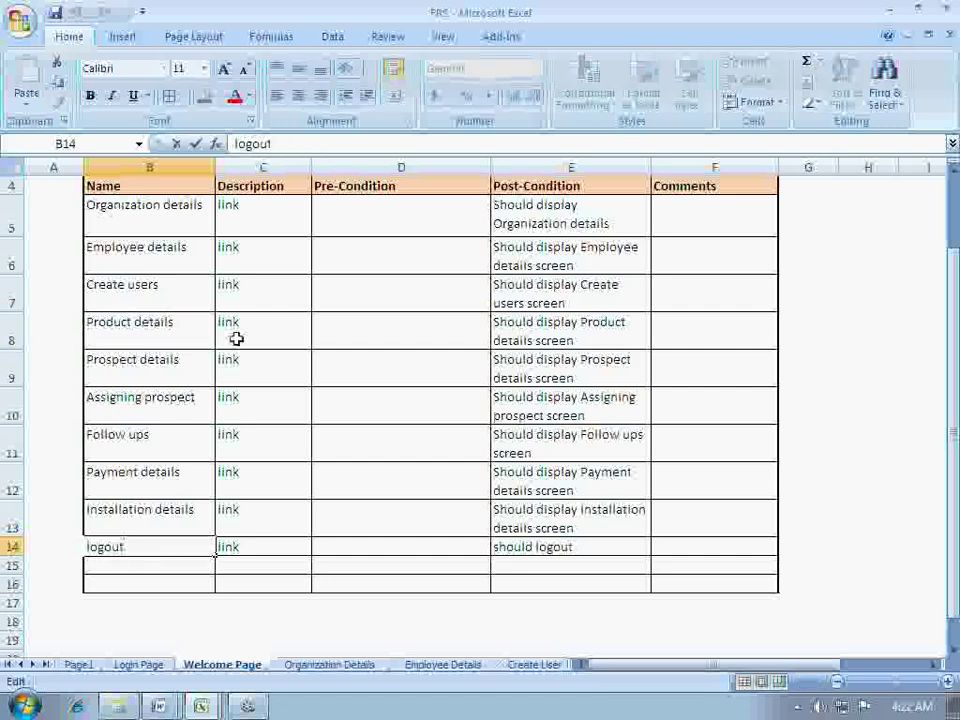
# Compare the Organization details and Employee details links on the Welcome Page sheet with their post-conditions
pyautogui.moveTo(165, 219); pyautogui.dragTo(238, 516)
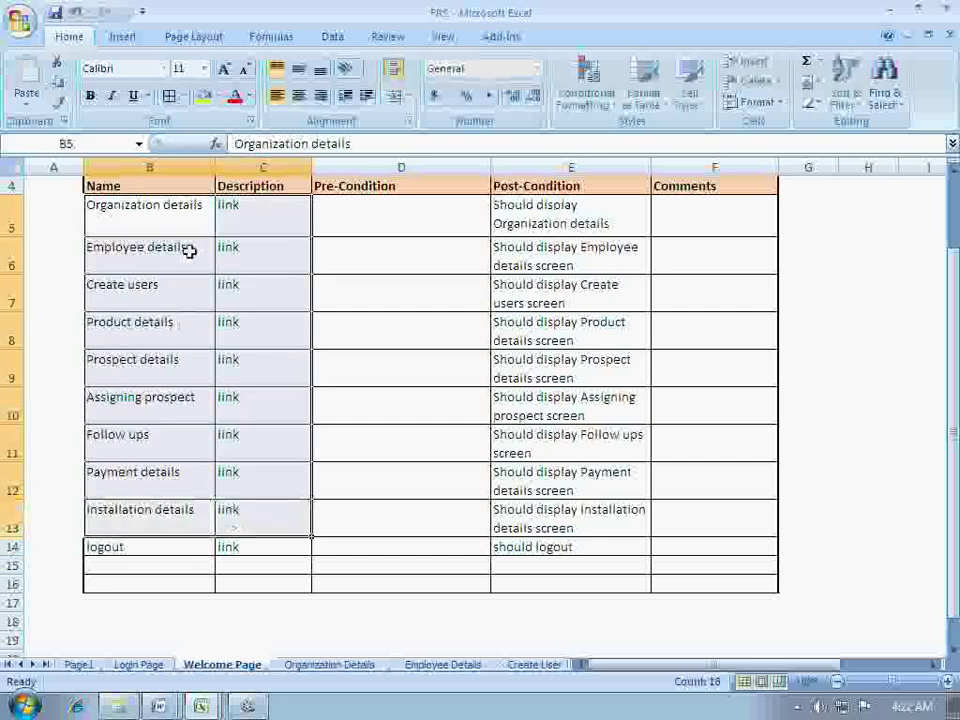
pyautogui.click(178, 214)
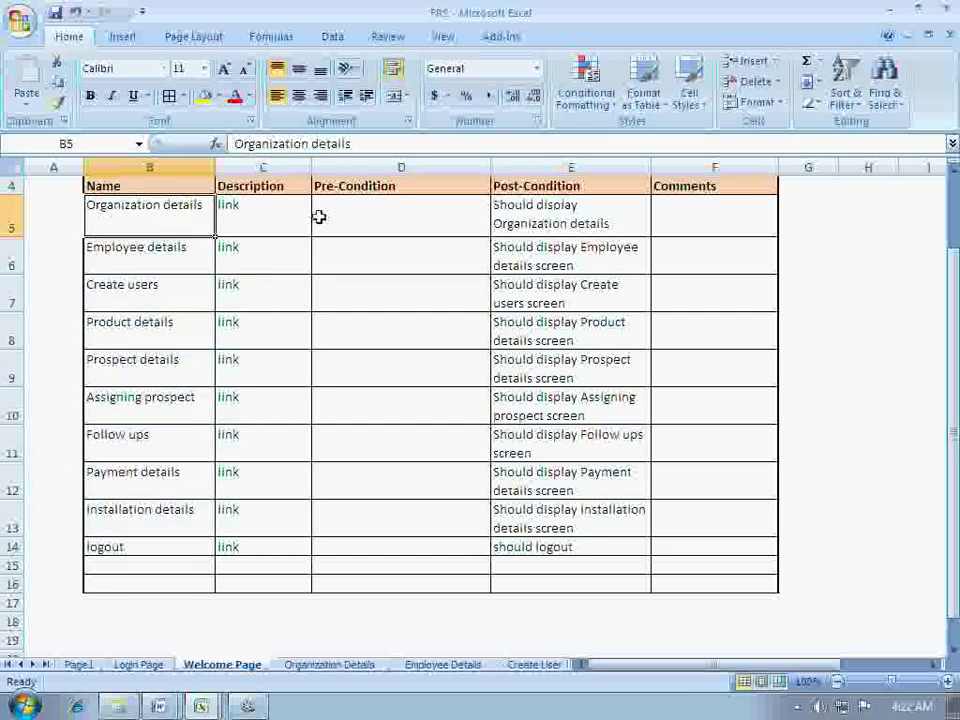
pyautogui.click(627, 222)
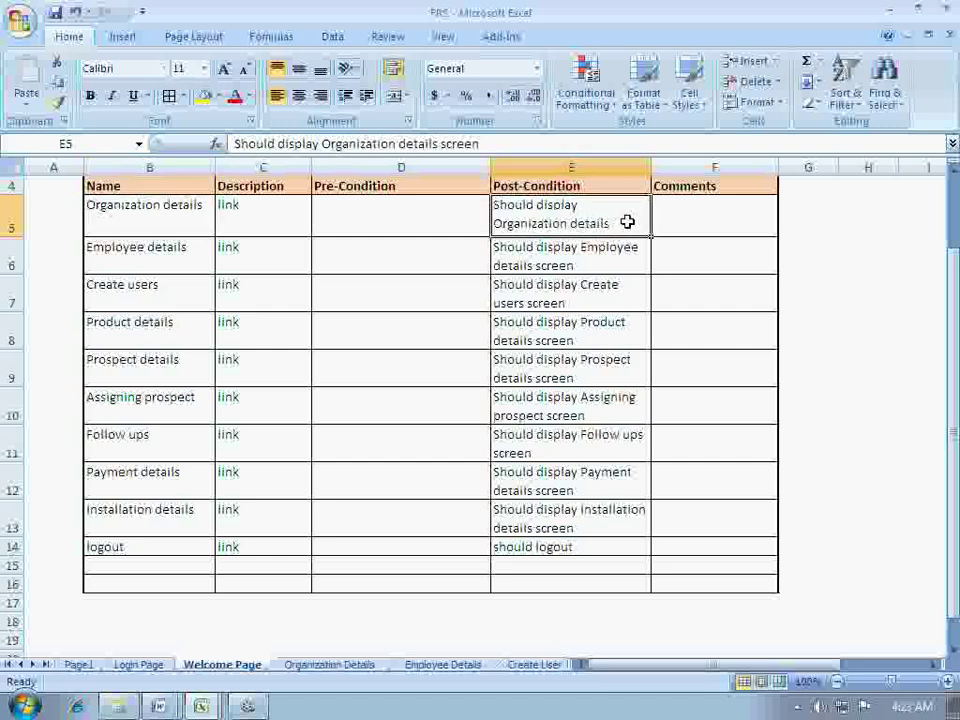
pyautogui.click(156, 266)
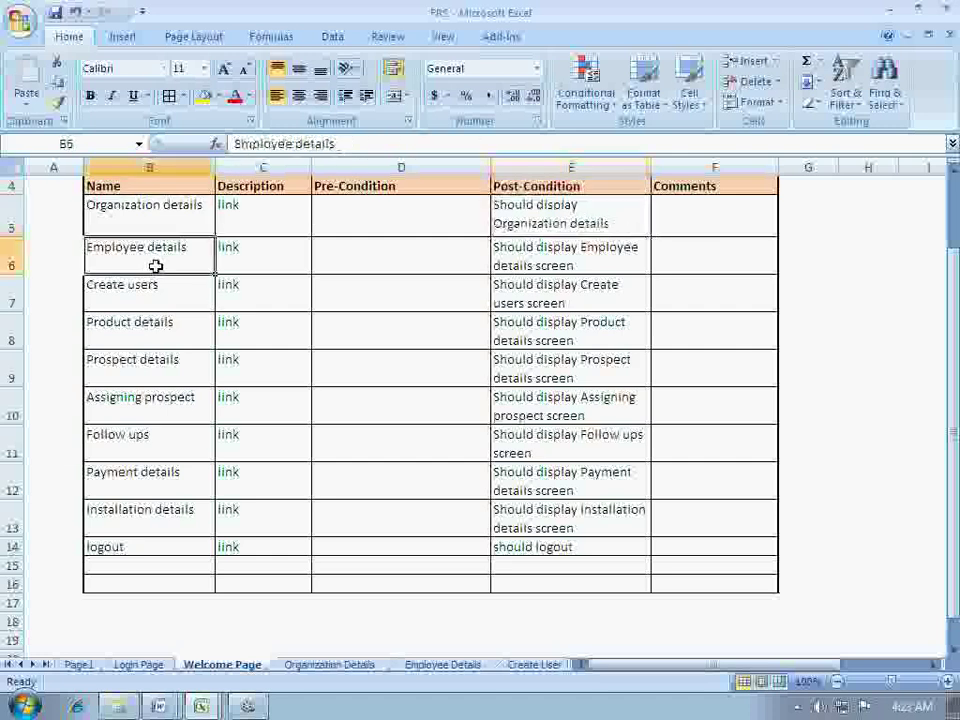
pyautogui.click(550, 267)
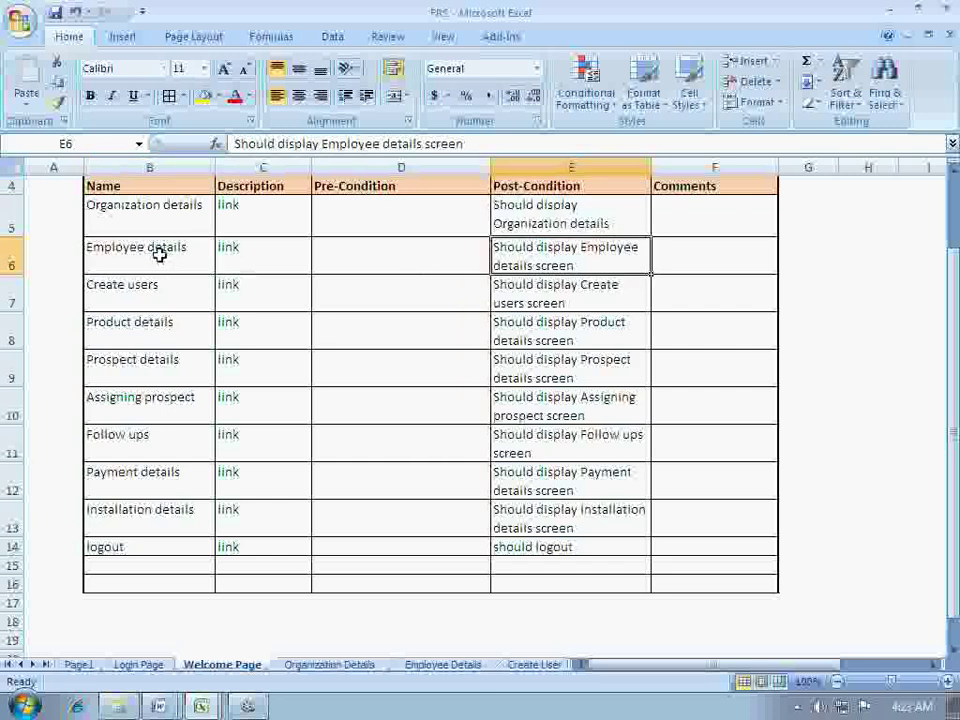
pyautogui.click(133, 546)
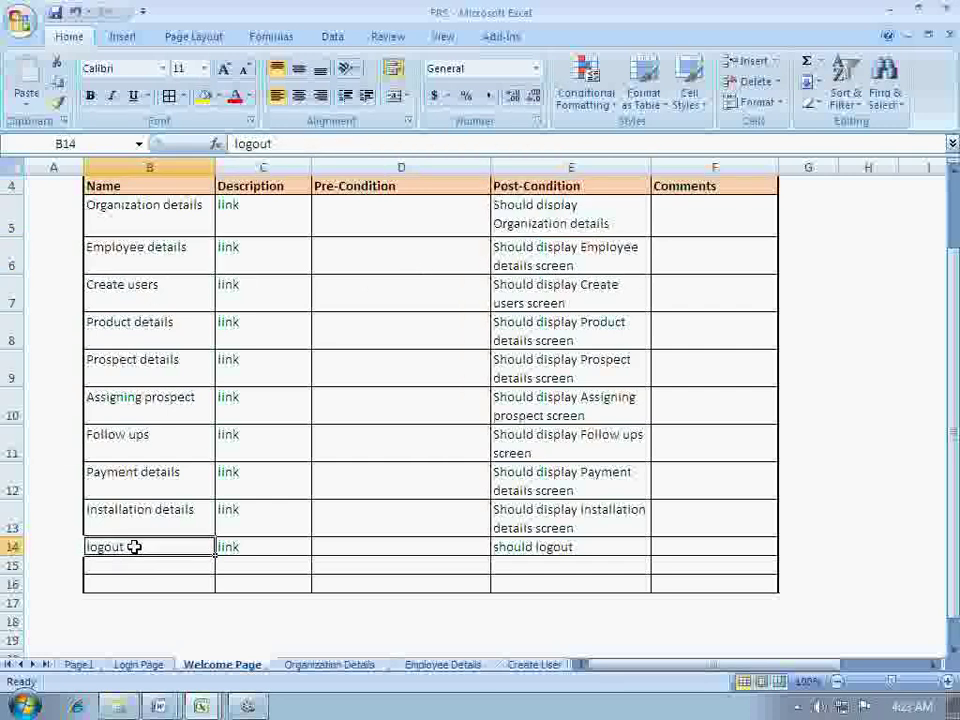
# Replace the logout post-condition with "user should logout of the system and login page should be displyed" and save the workbook
pyautogui.doubleClick(558, 549)
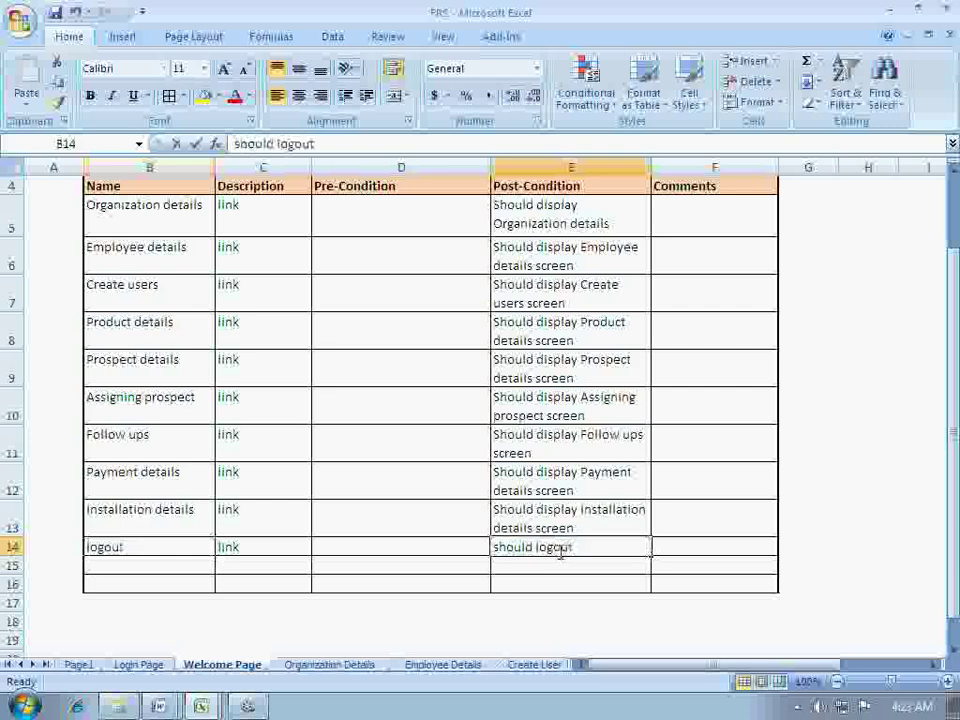
pyautogui.press('BackSpace')
pyautogui.press('BackSpace')
pyautogui.press('BackSpace')
pyautogui.press('BackSpace')
pyautogui.press('BackSpace')
pyautogui.press('BackSpace')
pyautogui.press('BackSpace')
pyautogui.press('BackSpace')
pyautogui.press('BackSpace')
pyautogui.press('BackSpace')
pyautogui.press('BackSpace')
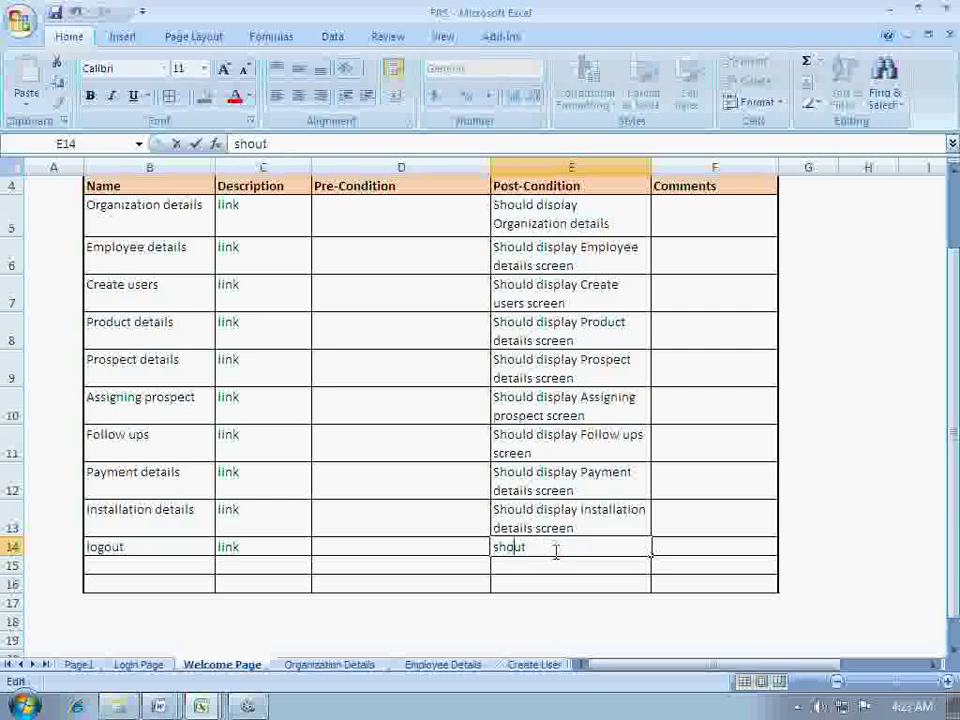
pyautogui.press('Delete')
pyautogui.press('Delete')
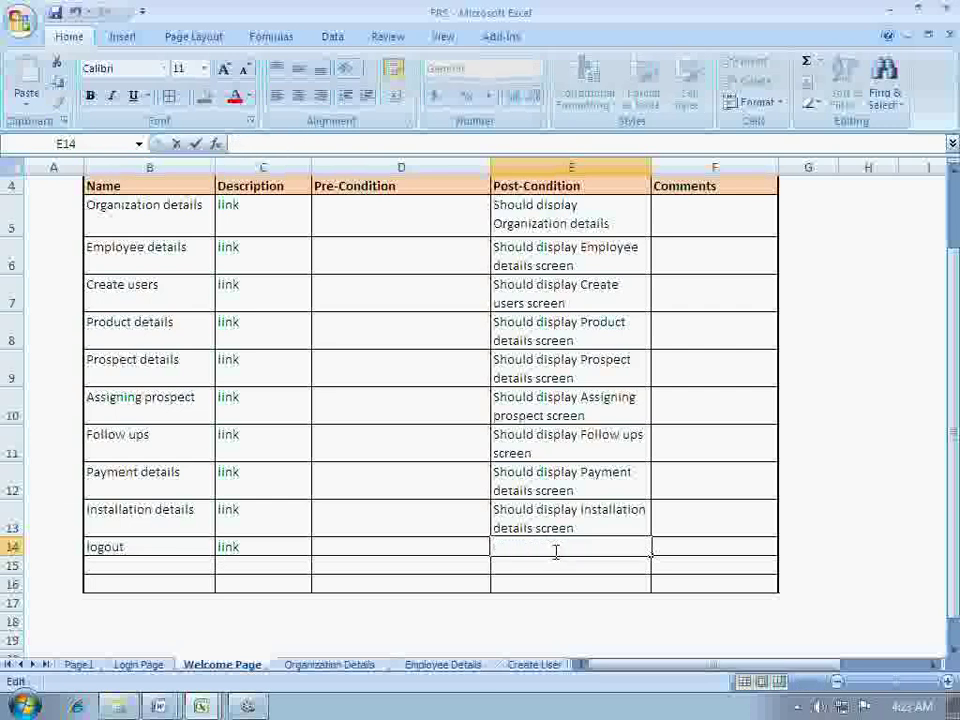
pyautogui.write('user should l')
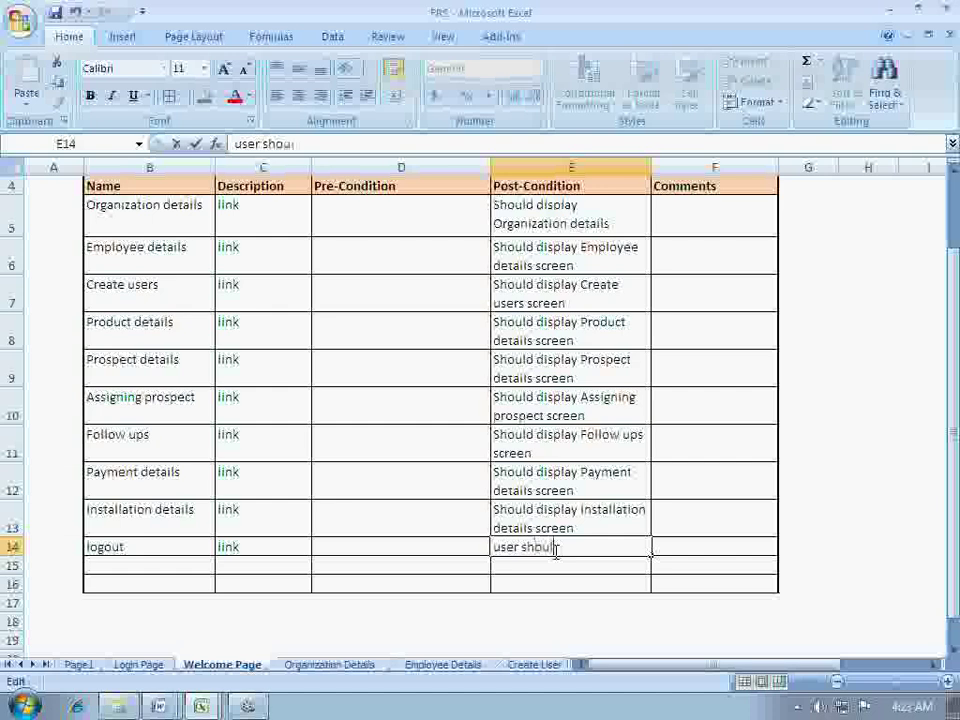
pyautogui.write('ogo')
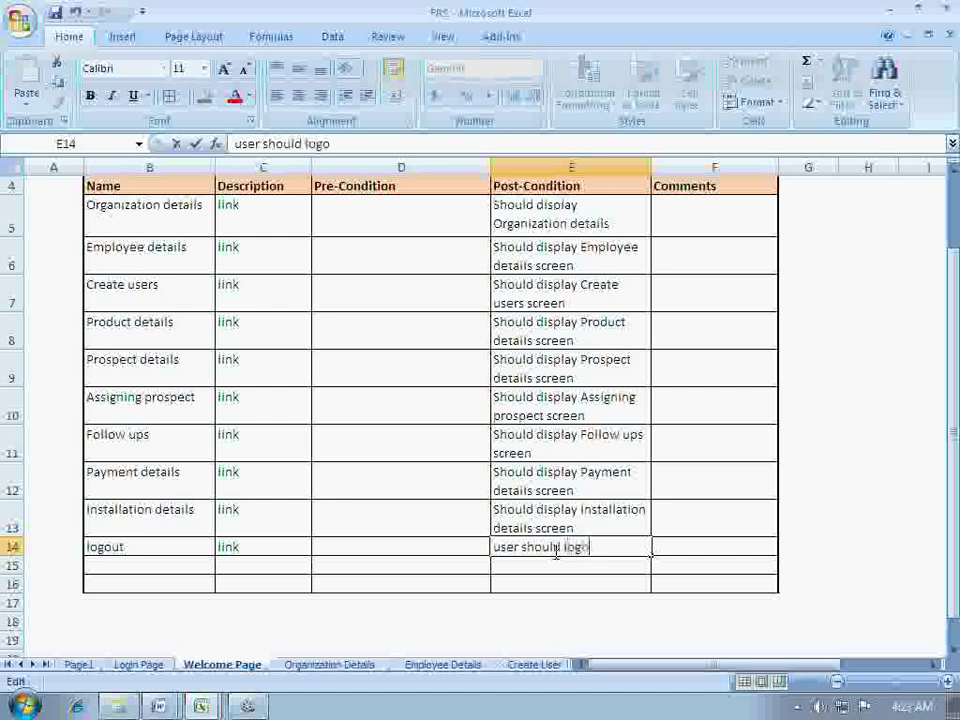
pyautogui.write('ut of the sy')
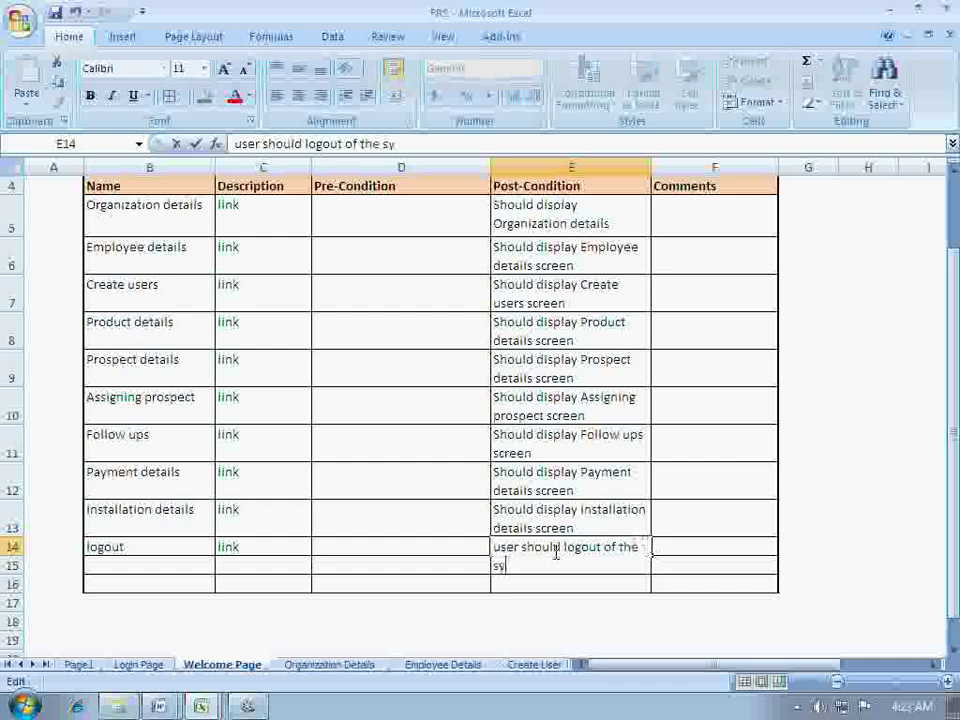
pyautogui.write('stem a')
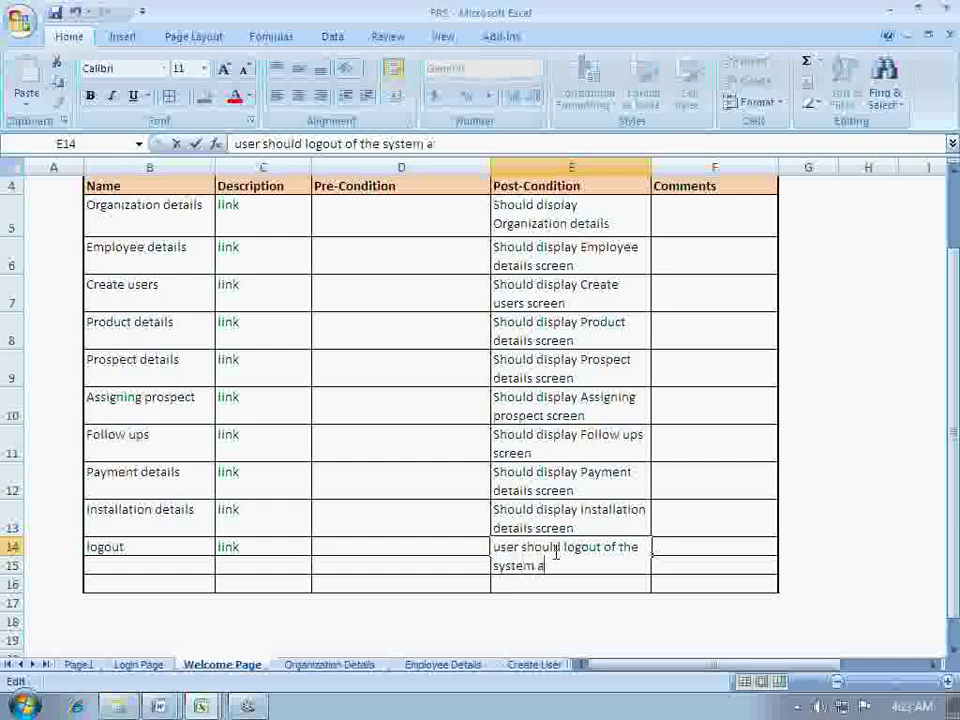
pyautogui.write('nd lo')
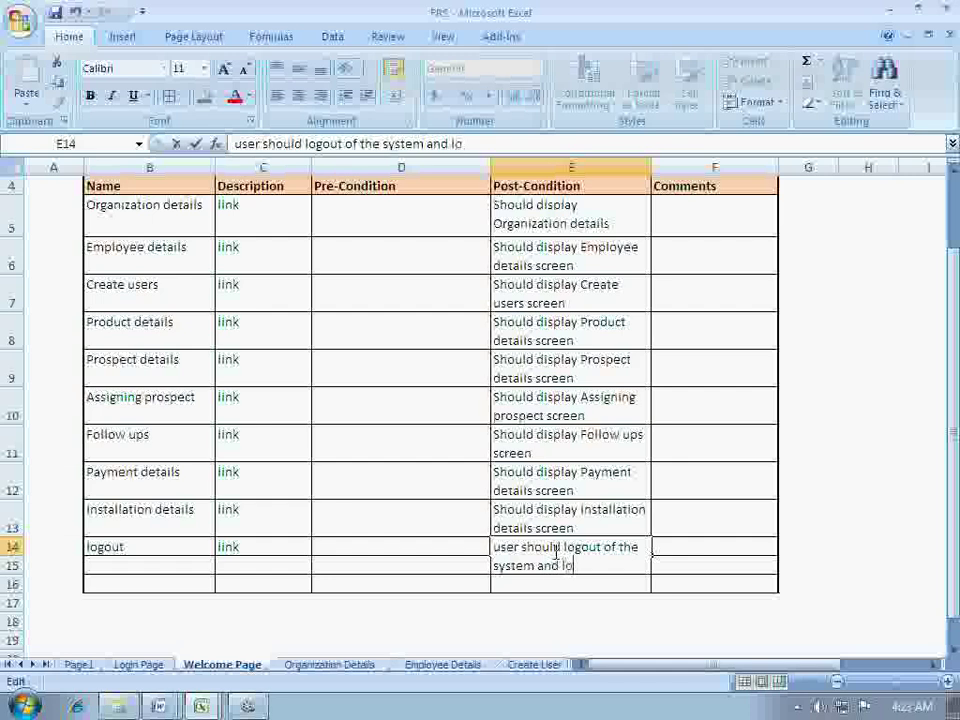
pyautogui.write('gin pa')
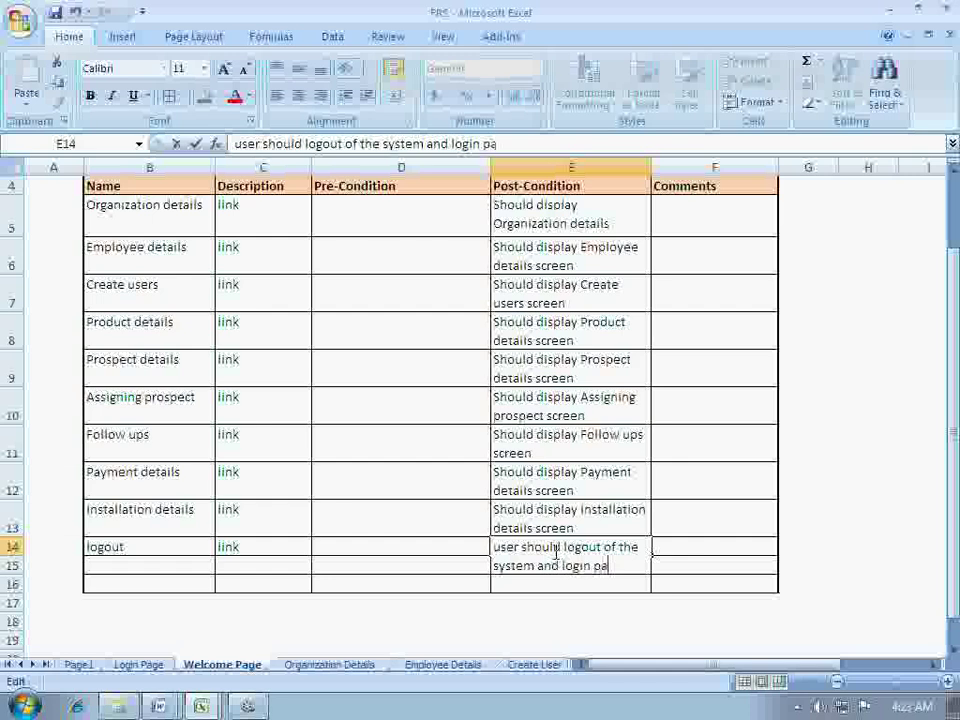
pyautogui.write('ge should be dis')
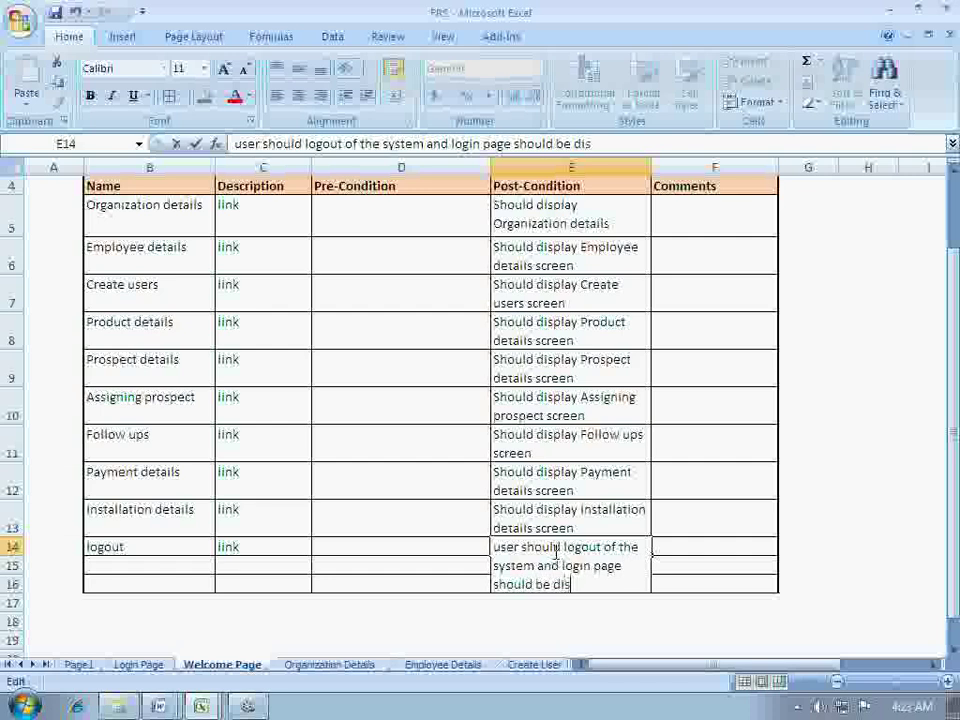
pyautogui.write('plyed')
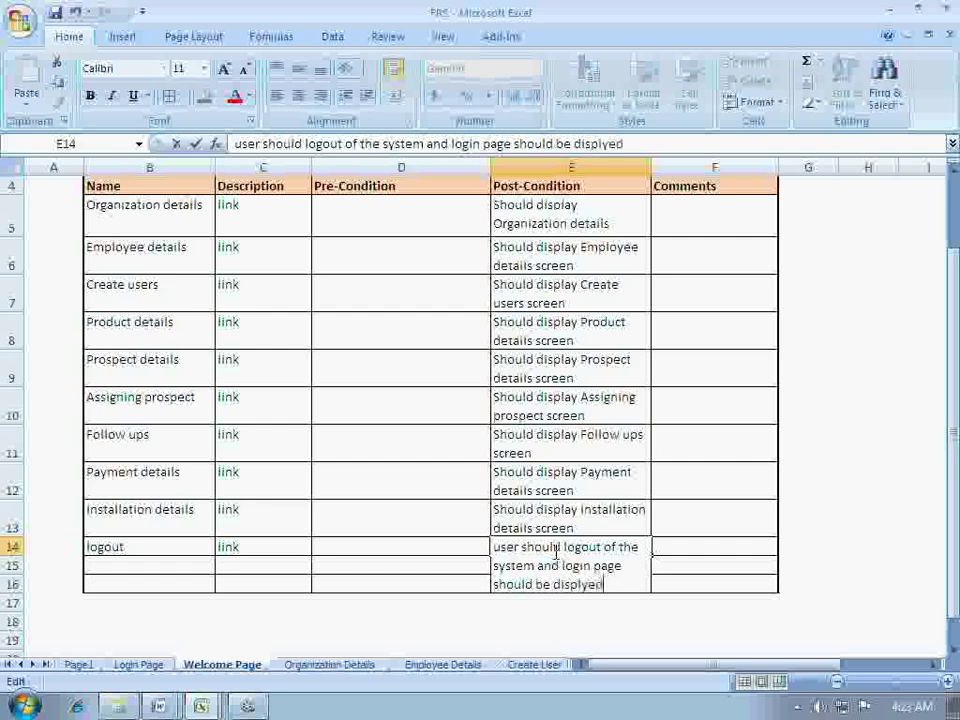
pyautogui.hotkey('ctrl', 's')
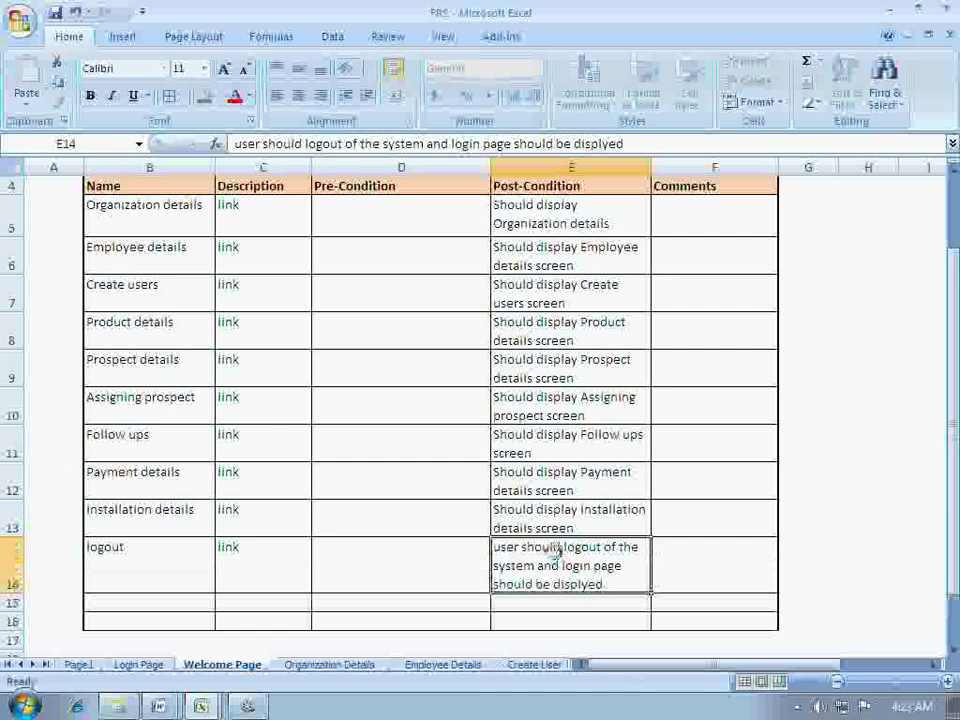
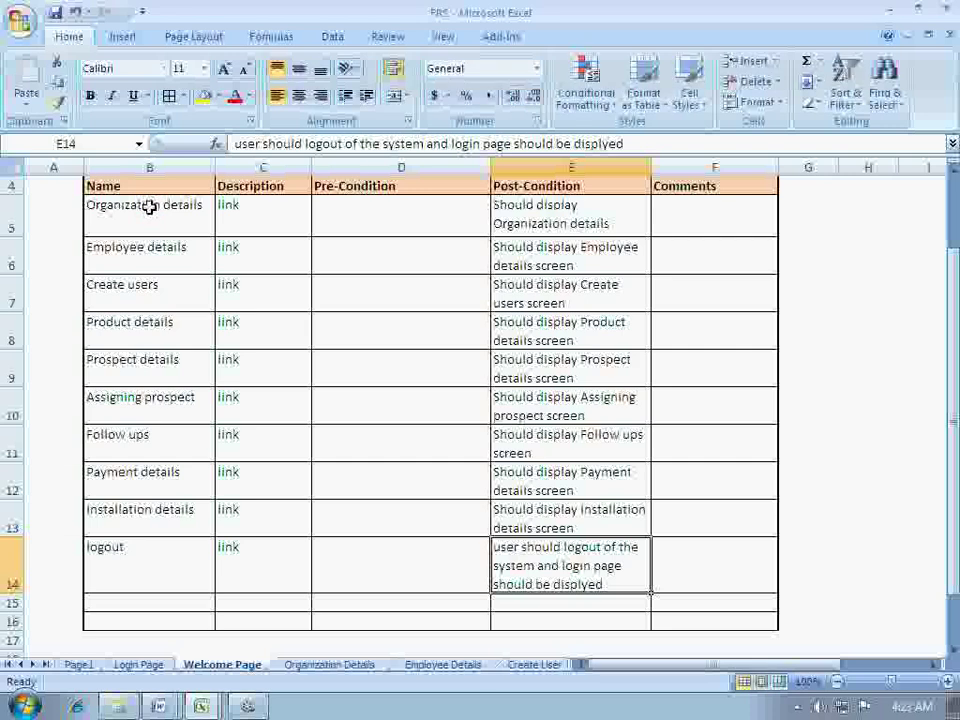
# Review the Name column from Organization details to logout and the descriptions of the first and last links
pyautogui.click(150, 207)
pyautogui.click(240, 221)
pyautogui.click(148, 224)
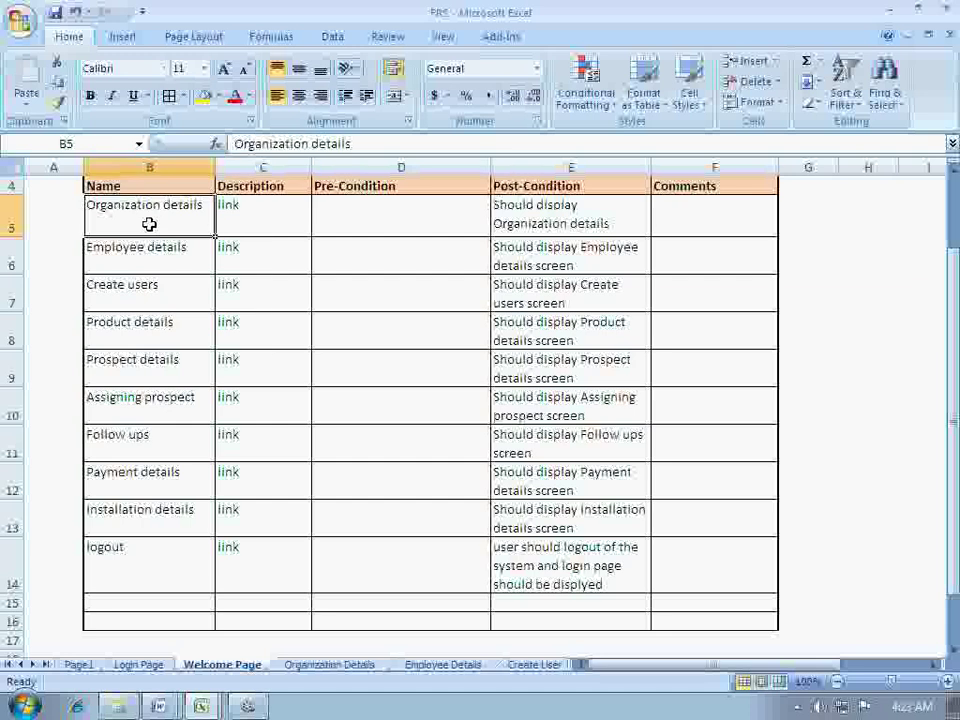
pyautogui.moveTo(212, 228)
pyautogui.mouseDown()
pyautogui.moveTo(197, 291)
pyautogui.moveTo(197, 431)
pyautogui.moveTo(177, 562)
pyautogui.mouseUp()
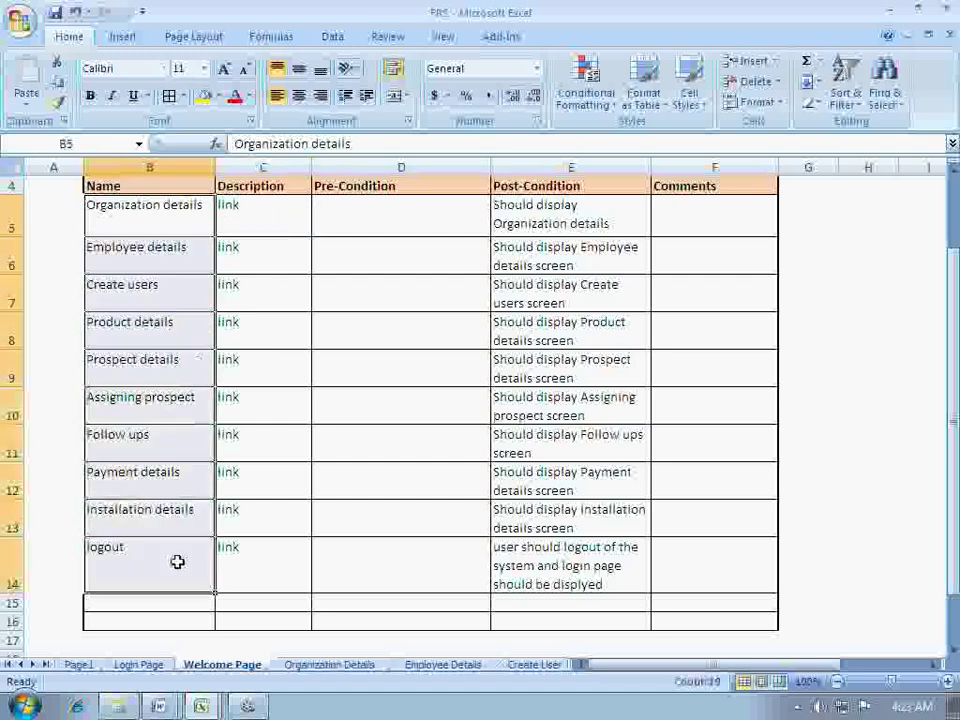
pyautogui.click(177, 562)
pyautogui.click(146, 510)
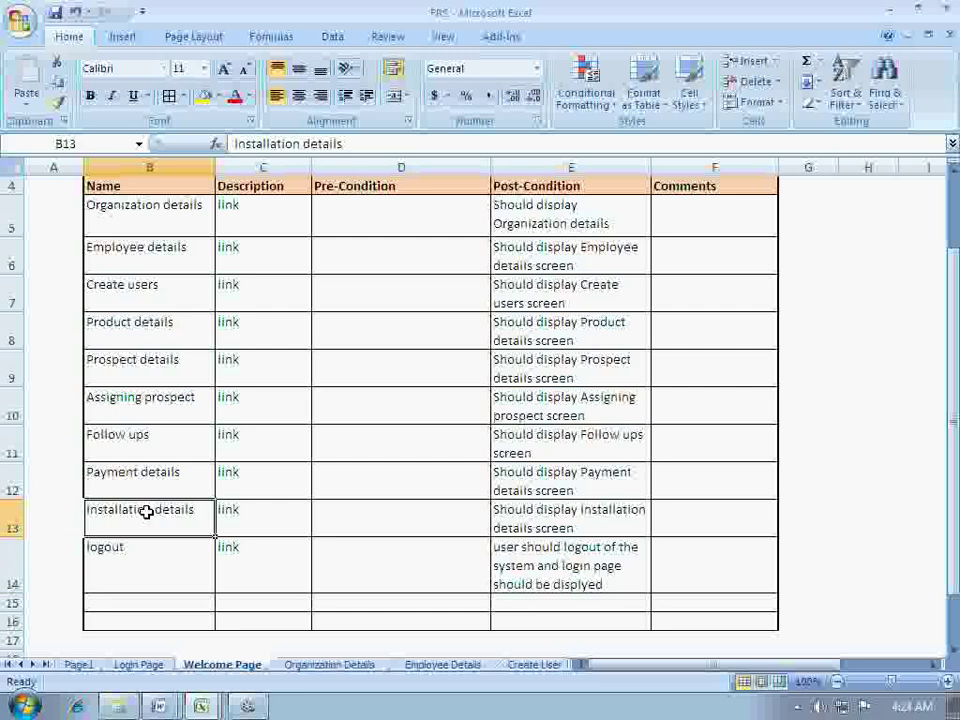
pyautogui.click(165, 565)
pyautogui.click(242, 564)
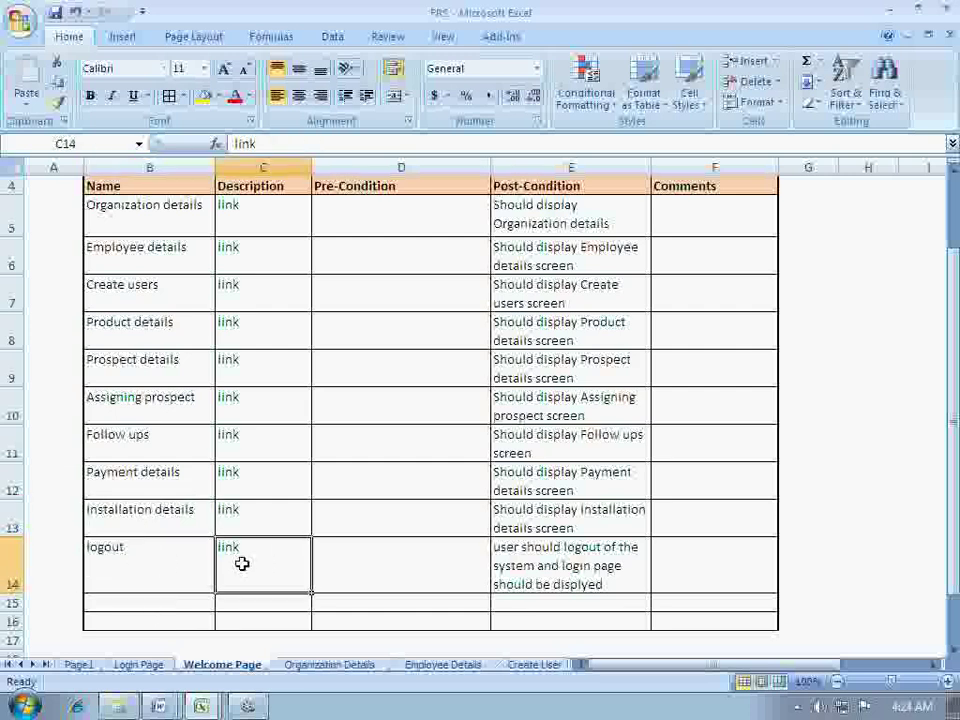
# Switch to the Test Scenarios workbook and enter scenario ID 2.1 in the first empty row of the Welcome Page sheet
pyautogui.click(203, 706)
pyautogui.click(112, 608)
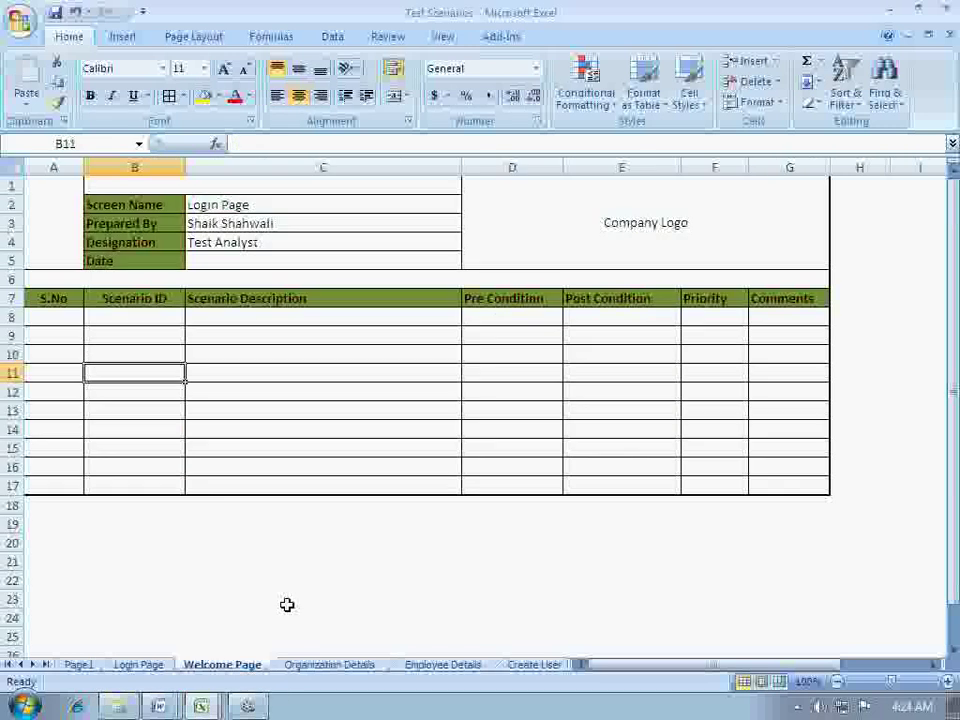
pyautogui.click(122, 321)
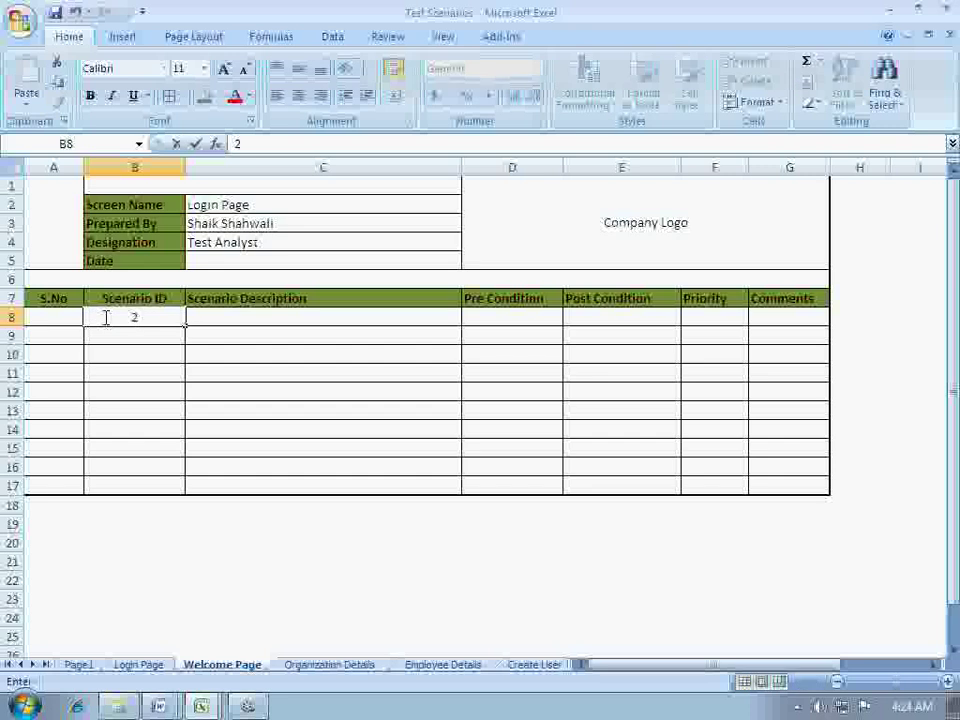
pyautogui.click(205, 317)
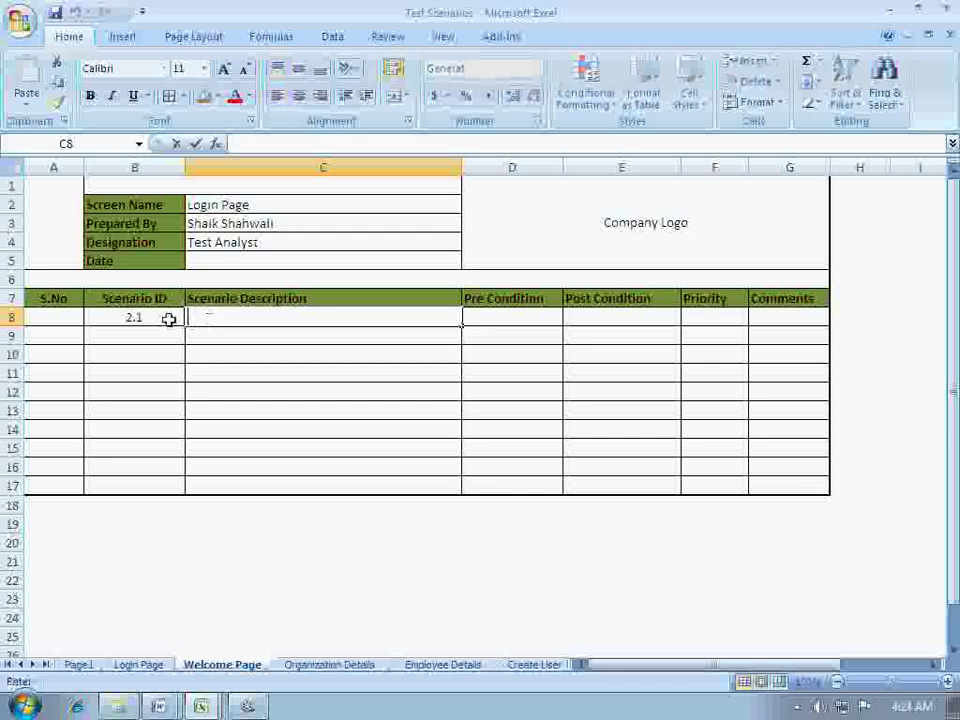
pyautogui.click(160, 317)
pyautogui.click(223, 317)
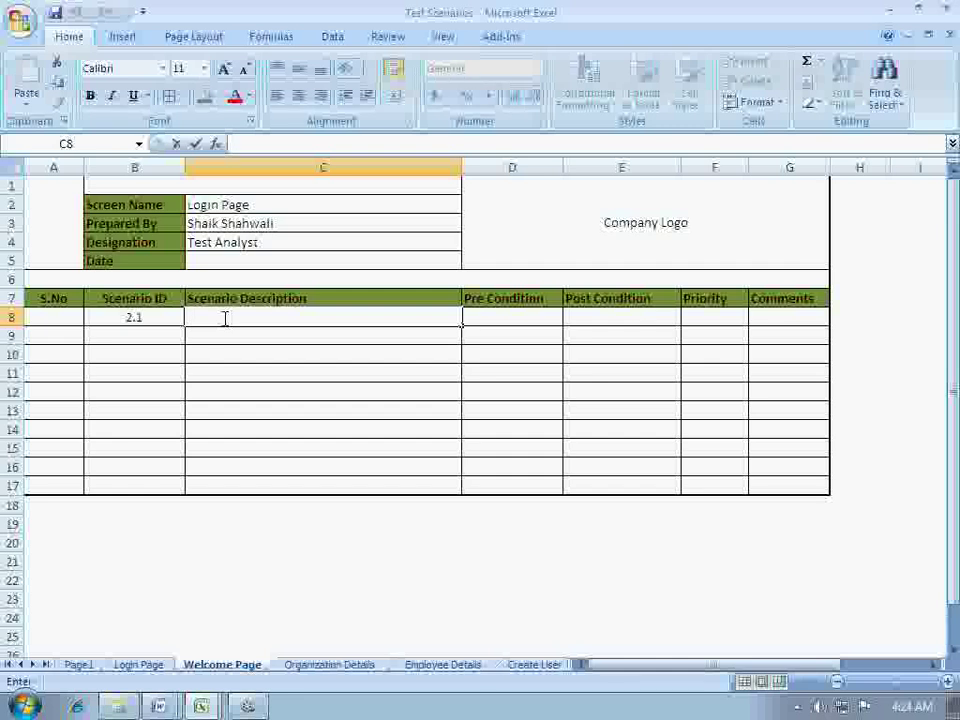
pyautogui.press('Left')
pyautogui.click(199, 317)
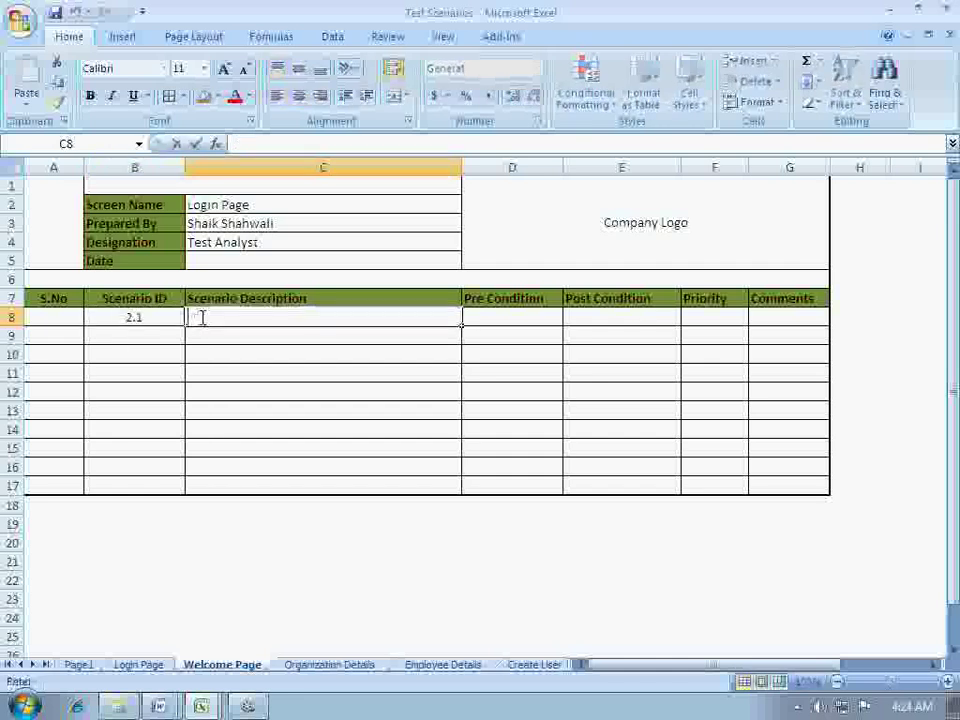
# Enter "organization" as the scenario description for scenario 2.1 on the Welcome Page sheet
pyautogui.write('organi')
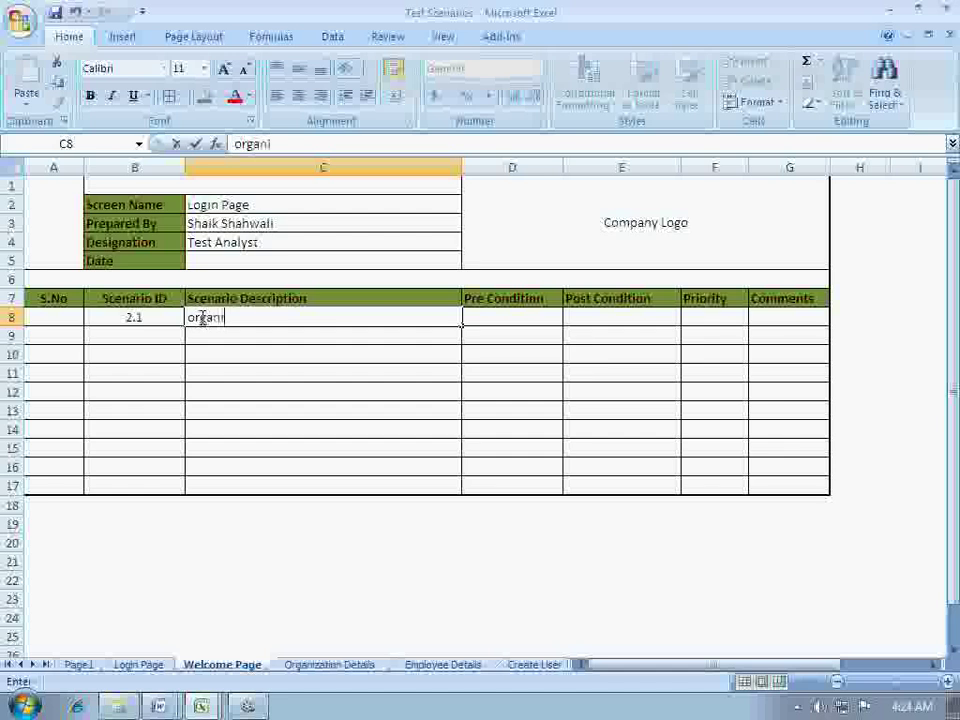
pyautogui.write('zation')
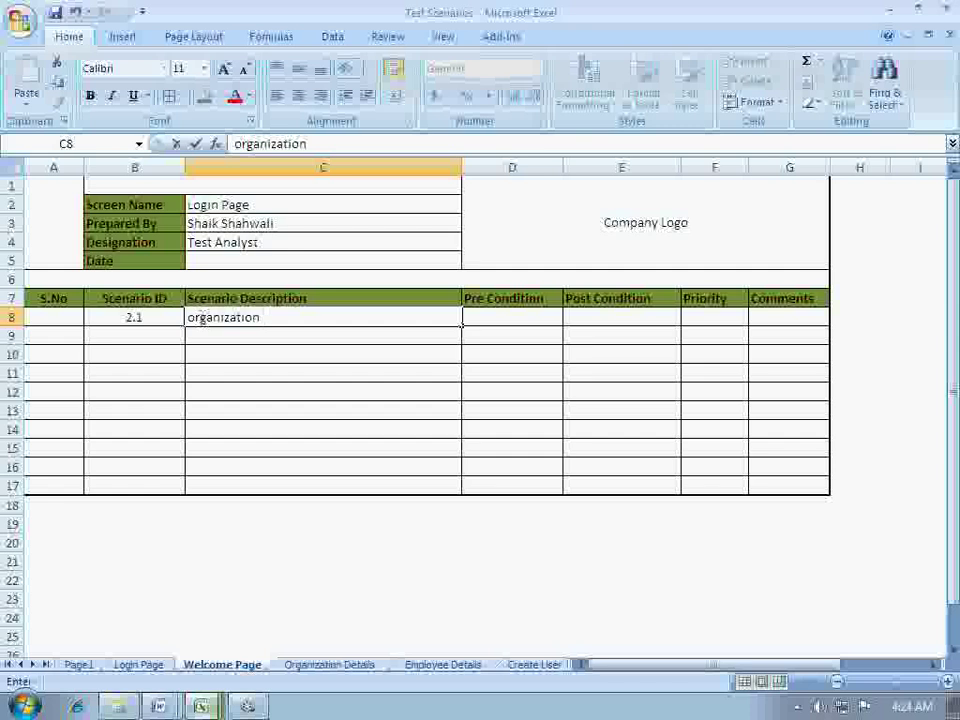
# Switch to the FRS workbook and copy the Name cells from Organization details to logout
pyautogui.moveTo(201, 706)
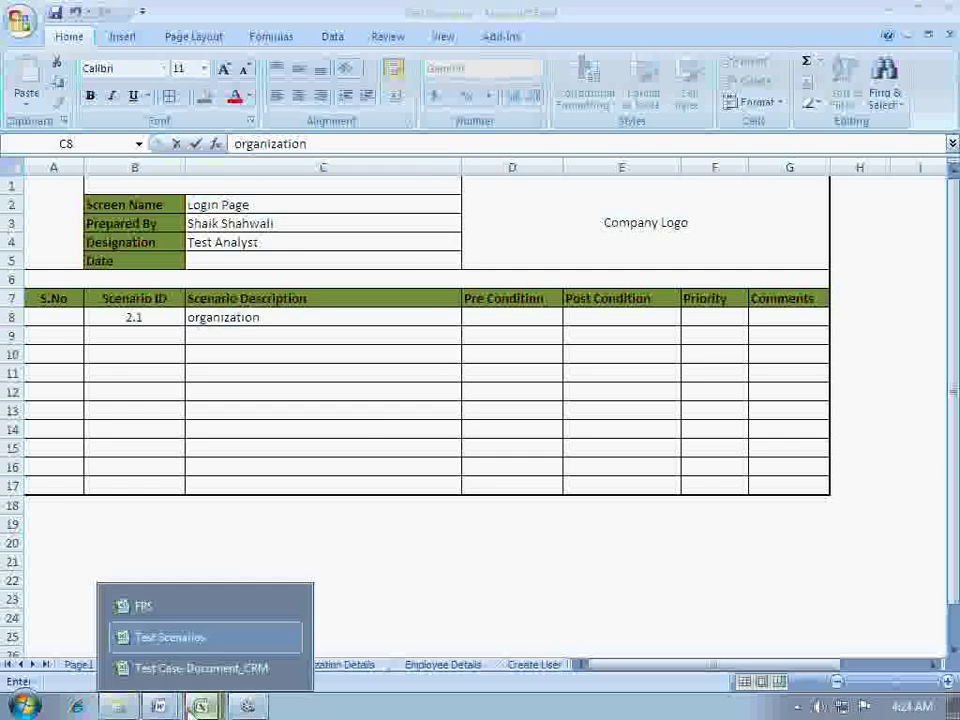
pyautogui.click(135, 606)
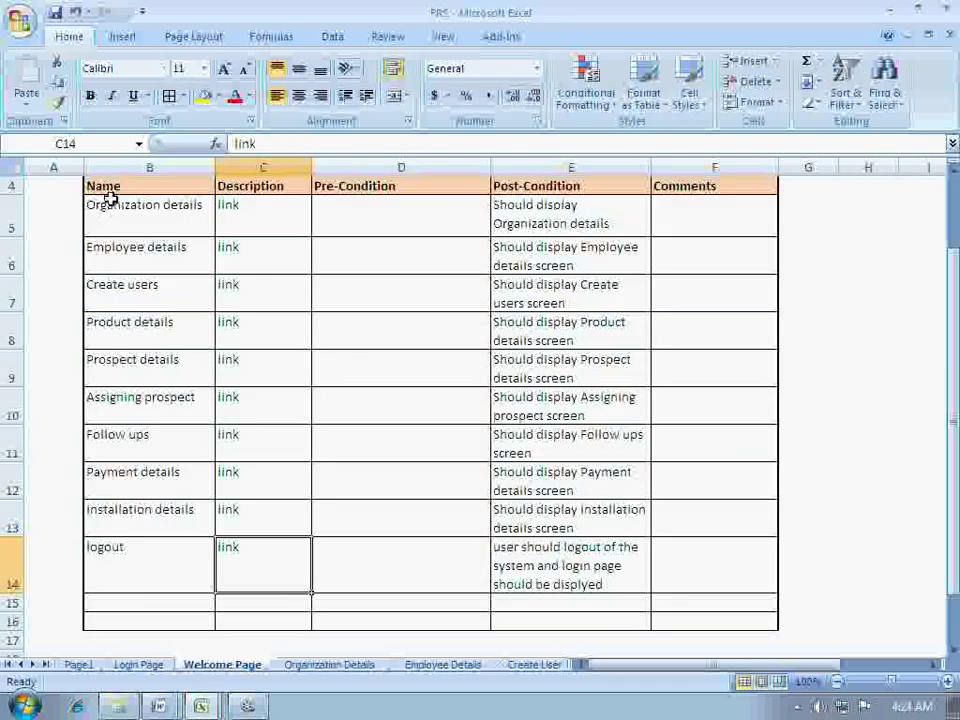
pyautogui.click(110, 200)
pyautogui.moveTo(110, 200); pyautogui.dragTo(137, 568)
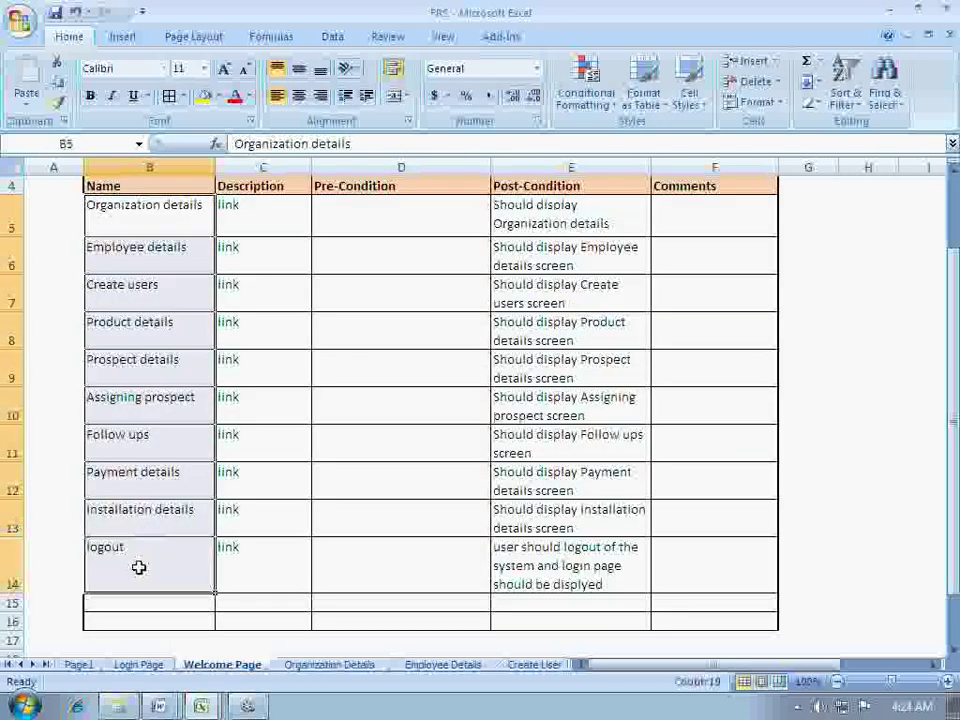
pyautogui.rightClick(139, 567)
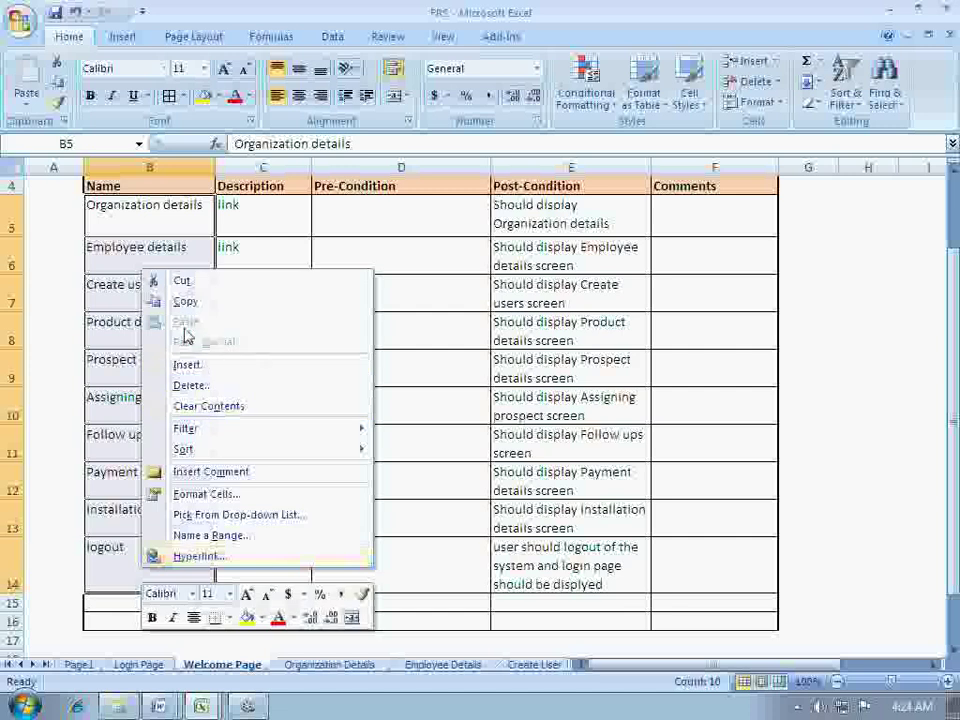
pyautogui.click(185, 300)
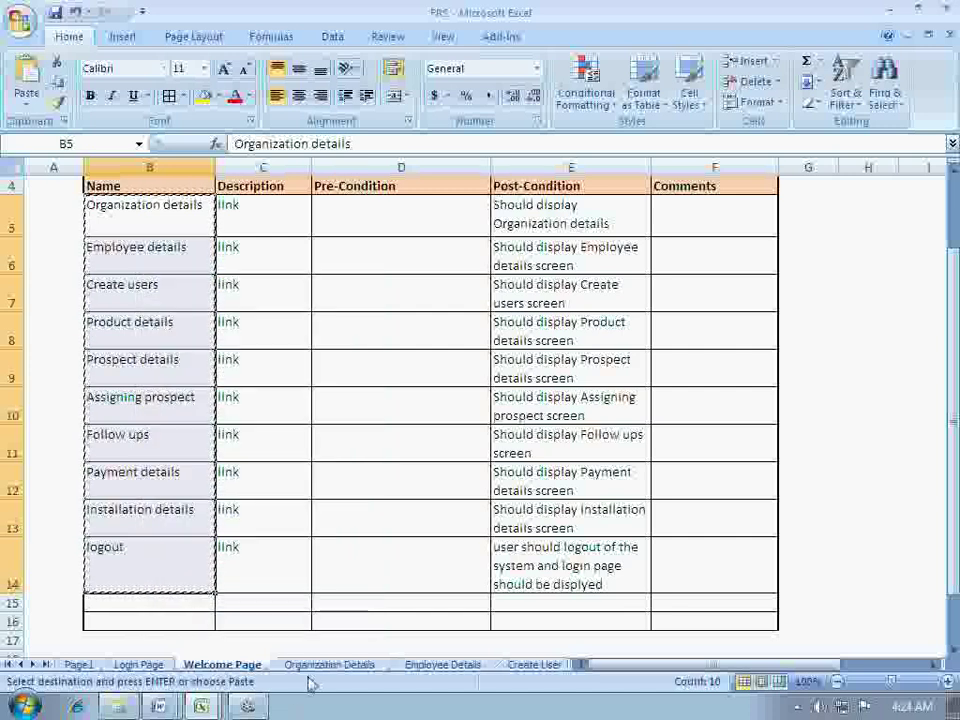
# Paste the copied link names into the Scenario Description column of the Test Scenarios workbook, starting at the row of scenario 2.1
pyautogui.click(201, 706)
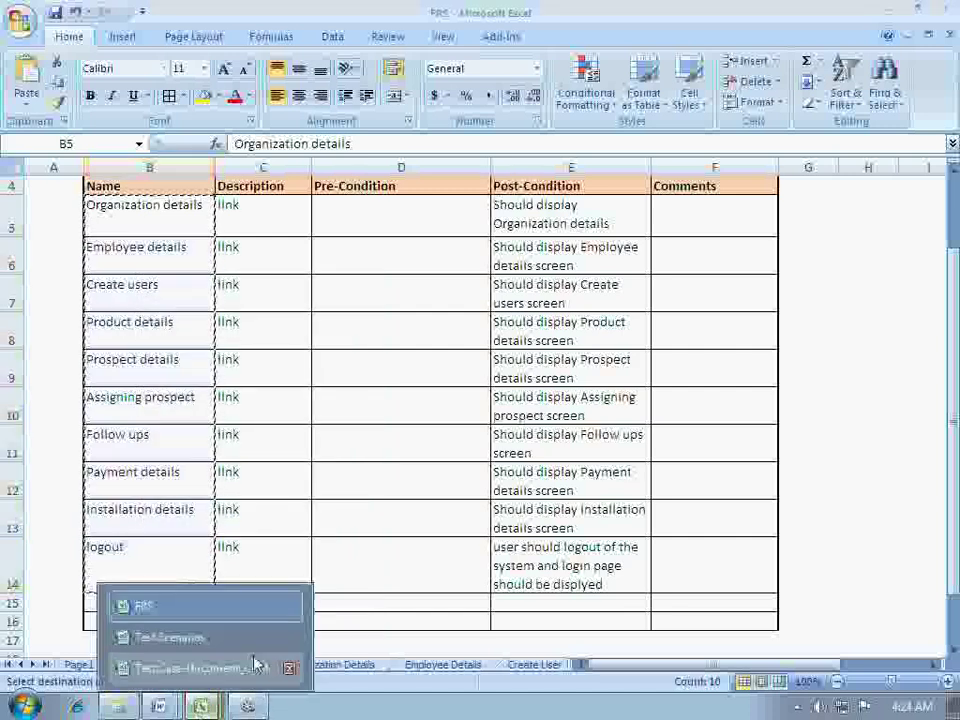
pyautogui.click(230, 631)
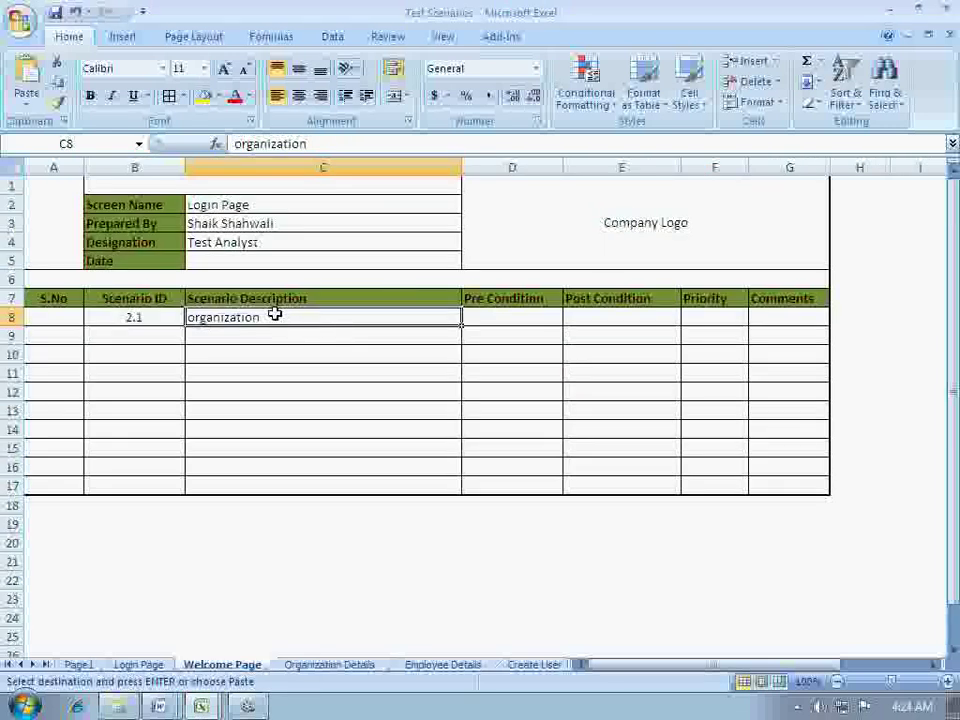
pyautogui.hotkey('ctrl', 'v')
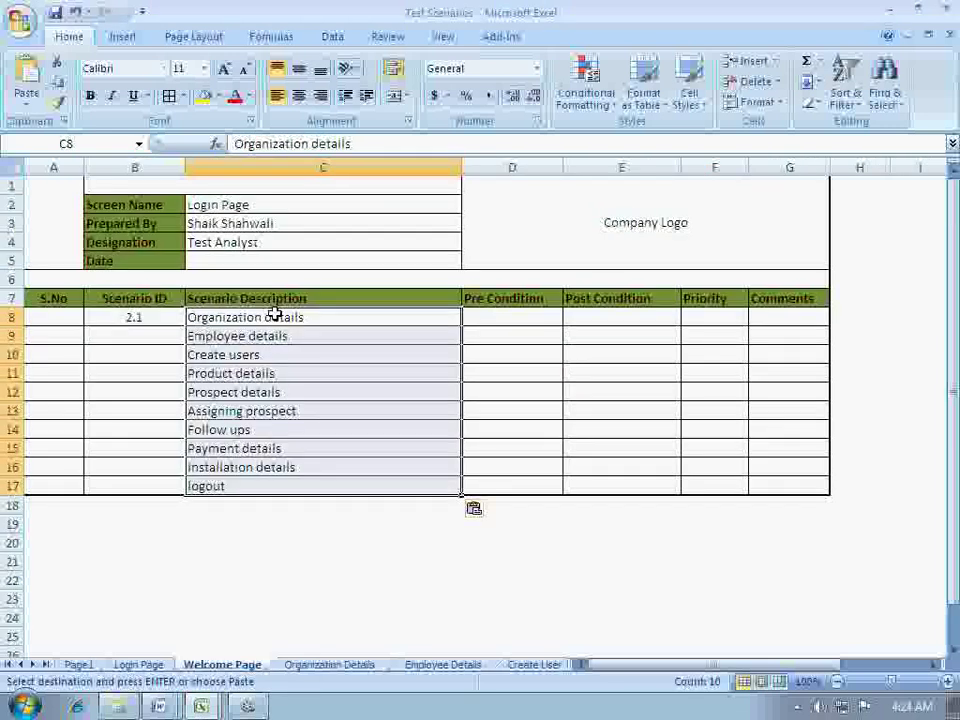
pyautogui.click(169, 336)
# Expand the first scenario description to "verifyy the functionality of Organization details link"
pyautogui.click(226, 320)
pyautogui.doubleClick(230, 317)
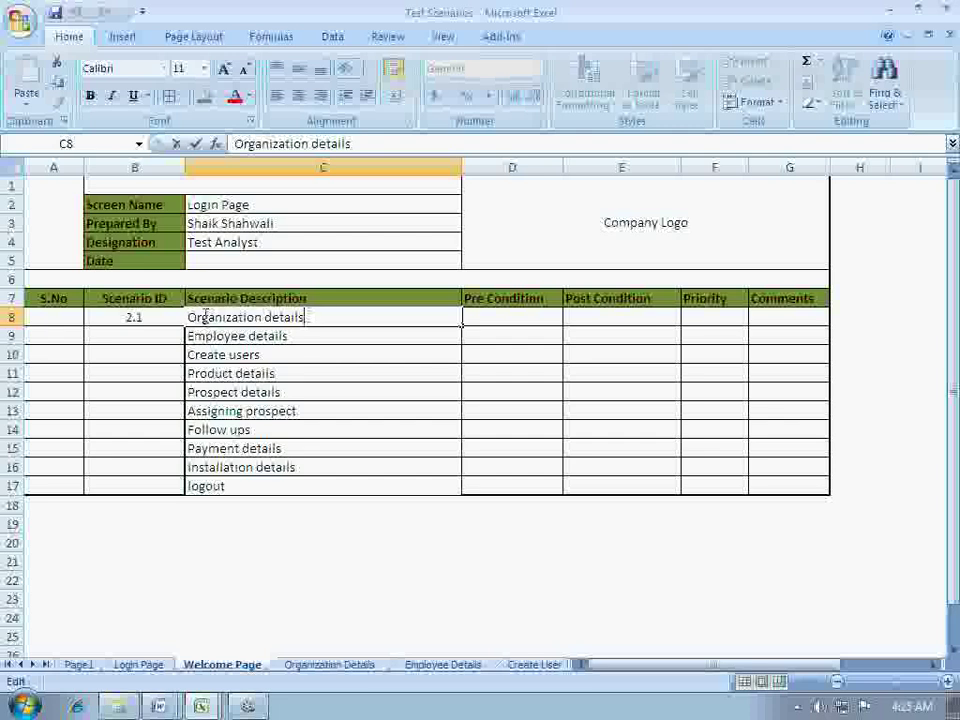
pyautogui.click(190, 316)
pyautogui.write('verifyy the functionality of Organization')
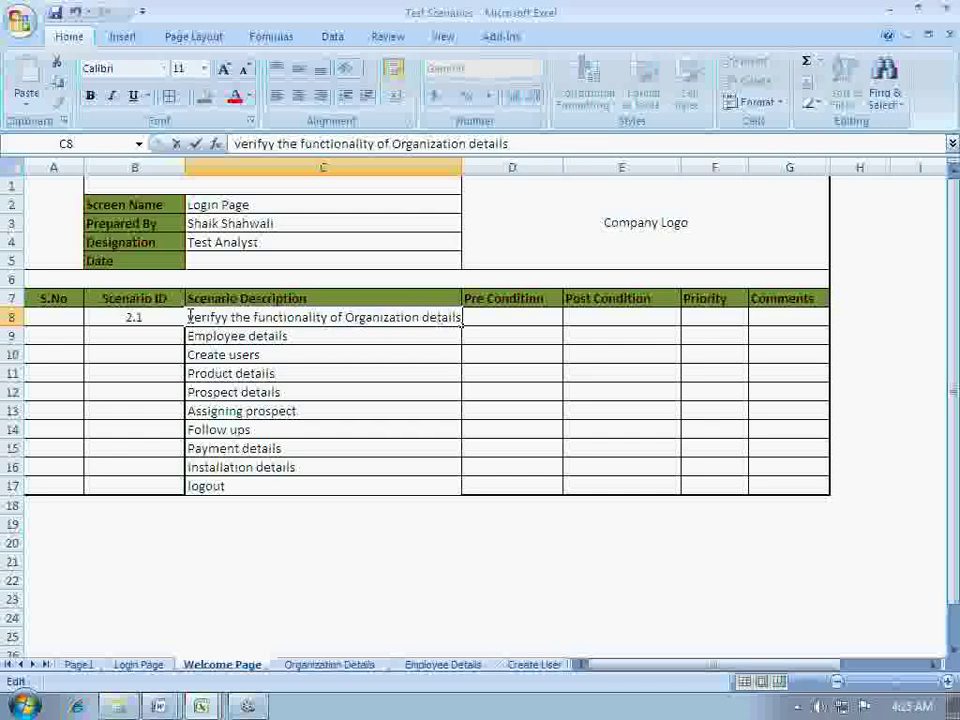
pyautogui.write(' details link')
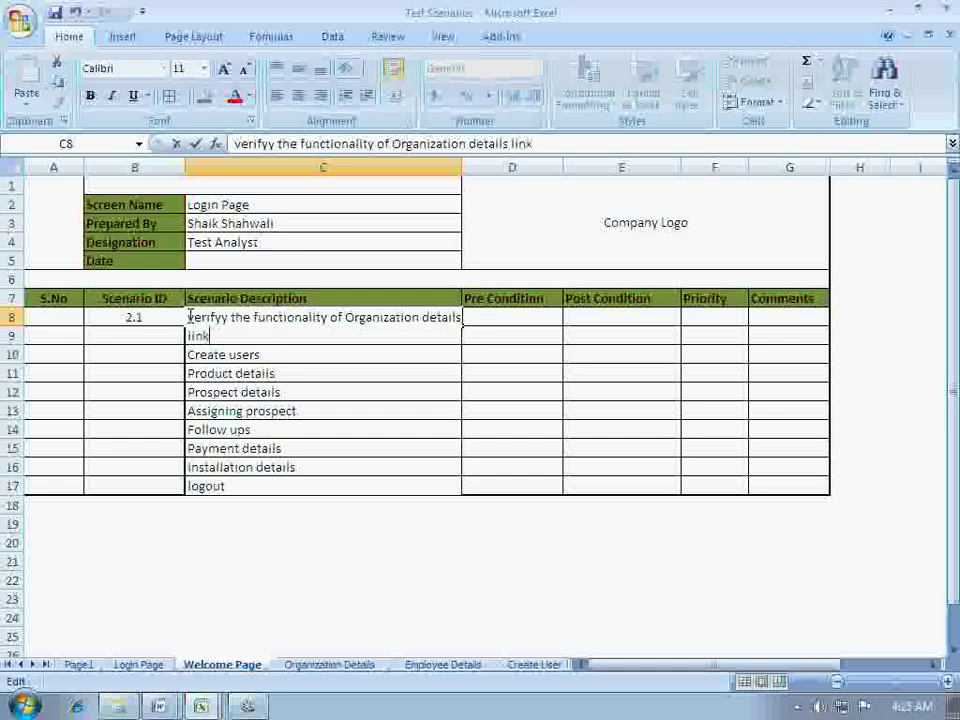
pyautogui.click(516, 318)
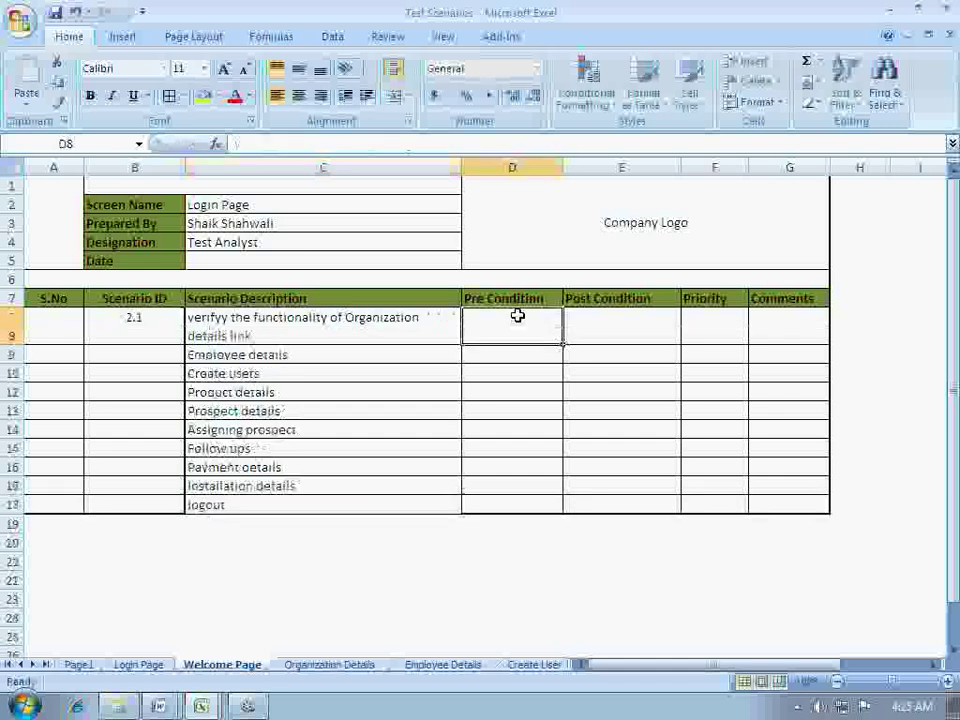
pyautogui.click(598, 326)
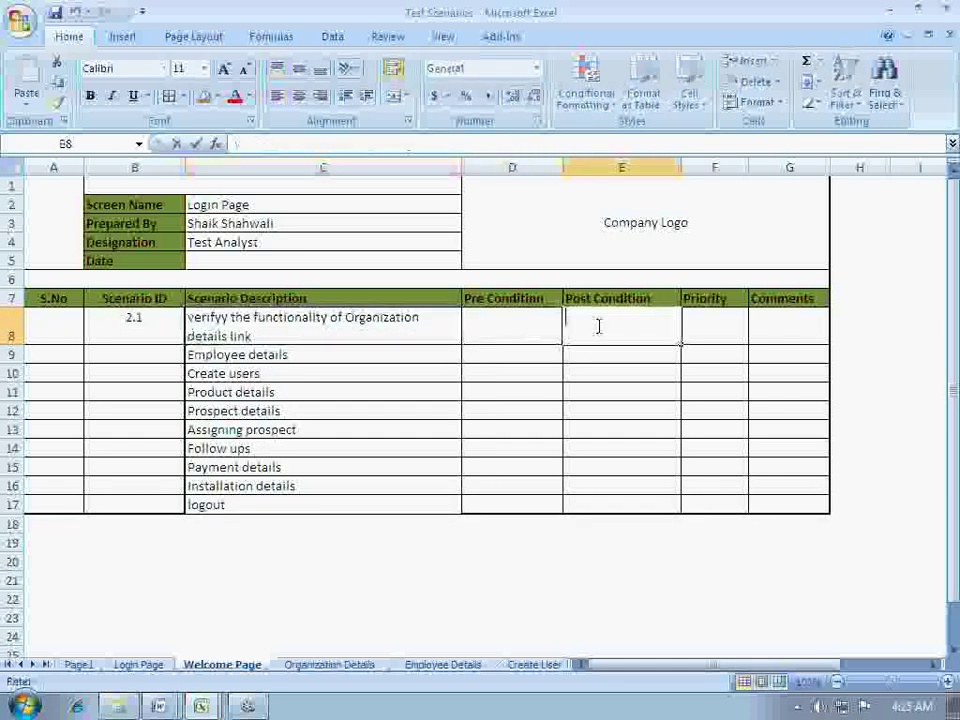
# Correct the misspelled "verifyy" to "verify" in scenario 2.1's description and save the workbook
pyautogui.click(261, 317)
pyautogui.doubleClick(257, 317)
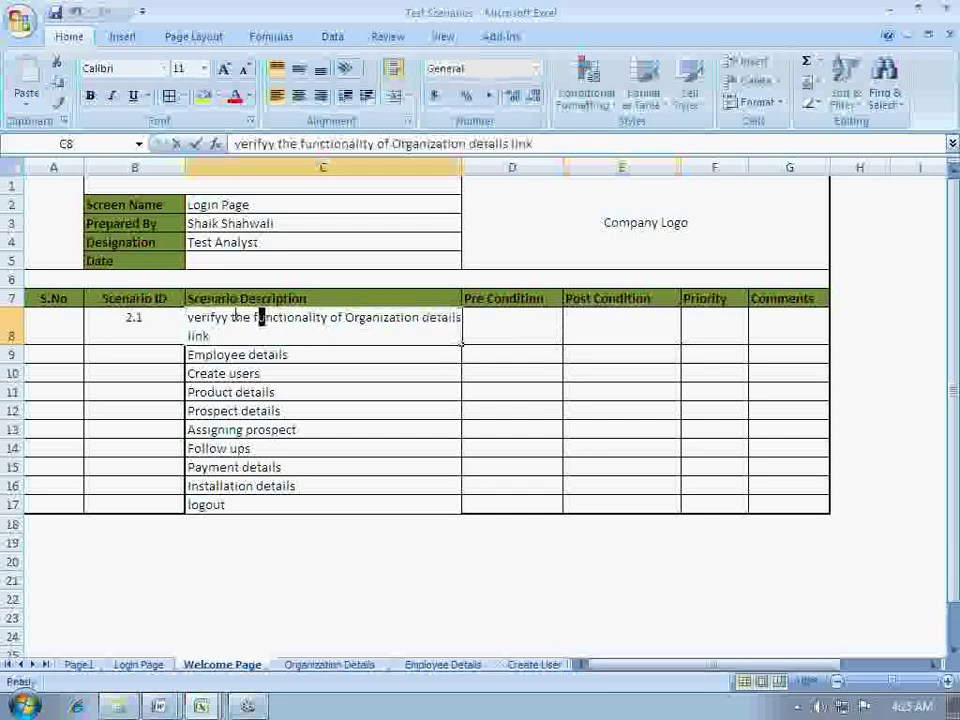
pyautogui.click(228, 318)
pyautogui.press('BackSpace')
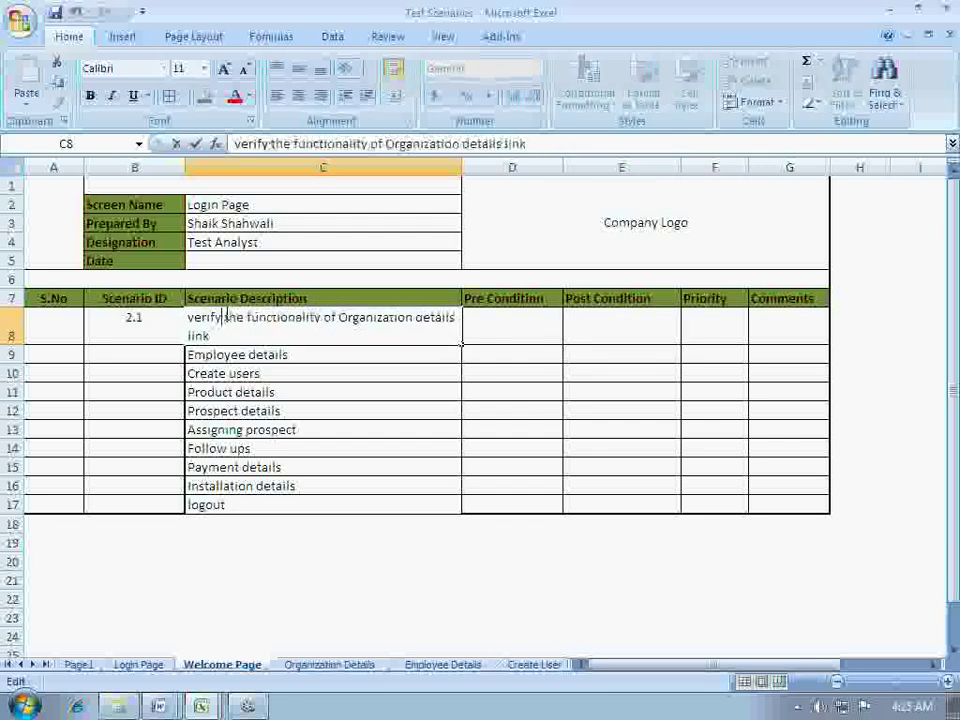
pyautogui.click(488, 320)
pyautogui.hotkey('ctrl', 's')
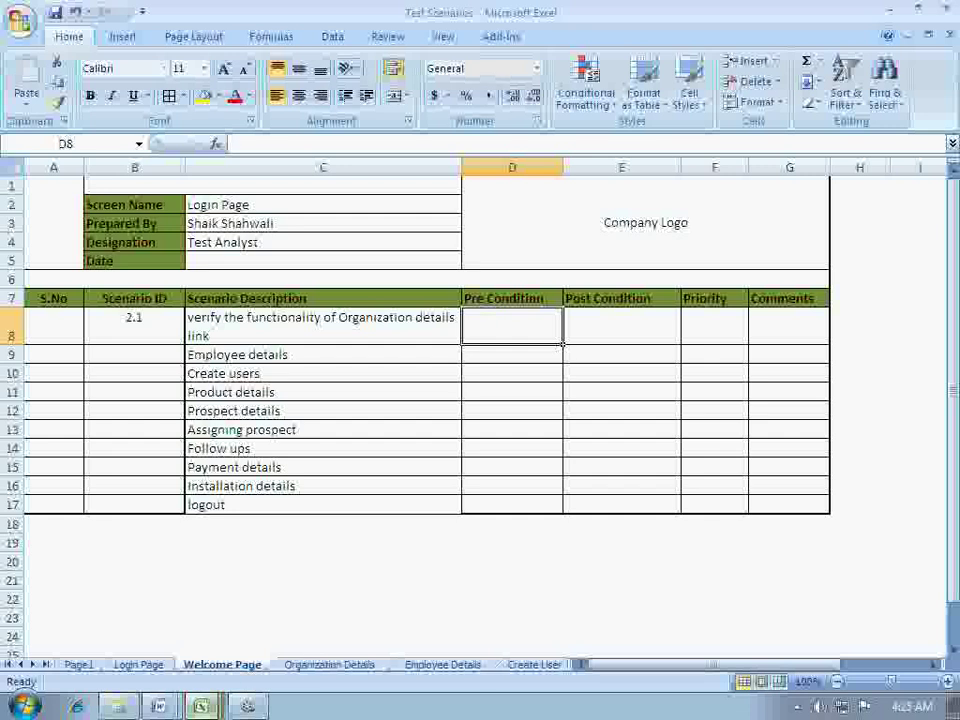
# Try to copy the Organization details post-condition from the FRS workbook into scenario 2.1's Post Condition cell
pyautogui.moveTo(201, 705)
pyautogui.click(163, 613)
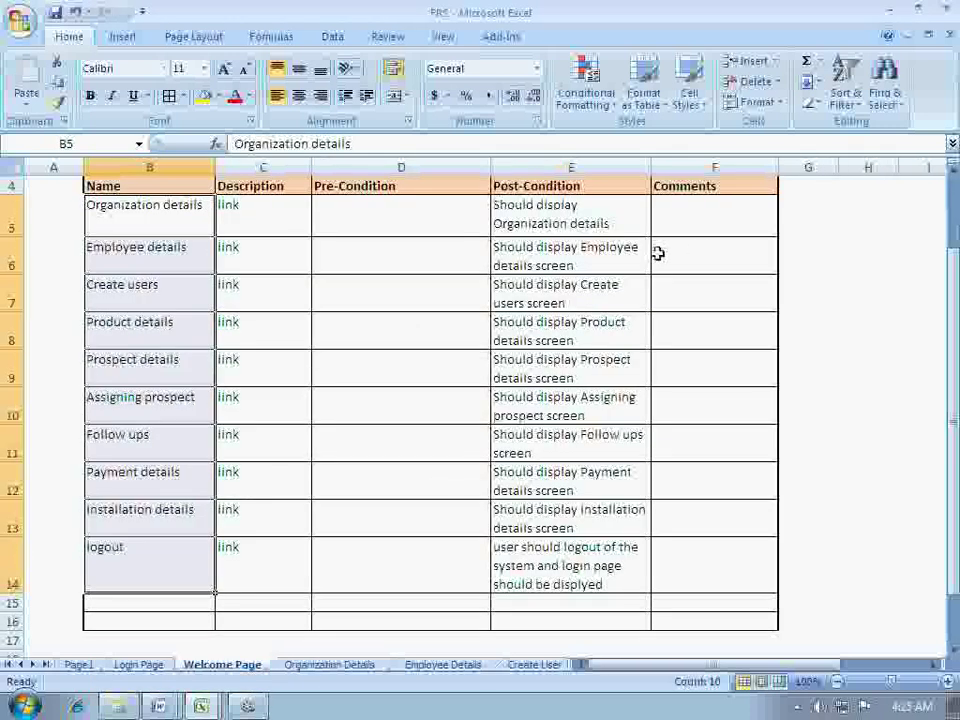
pyautogui.click(578, 214)
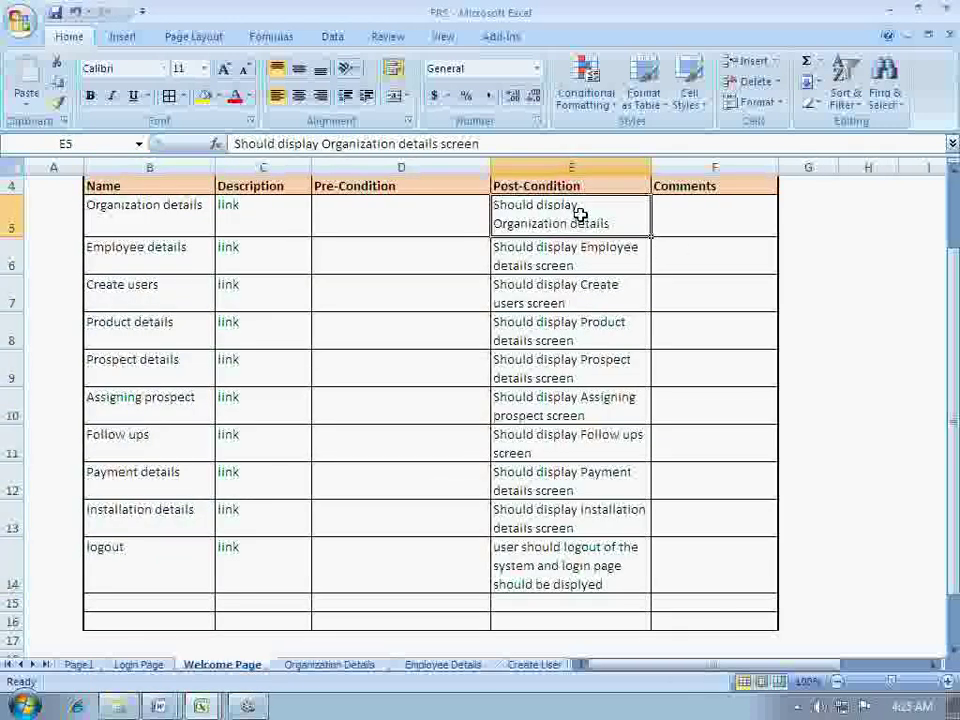
pyautogui.hotkey('ctrl', 'c')
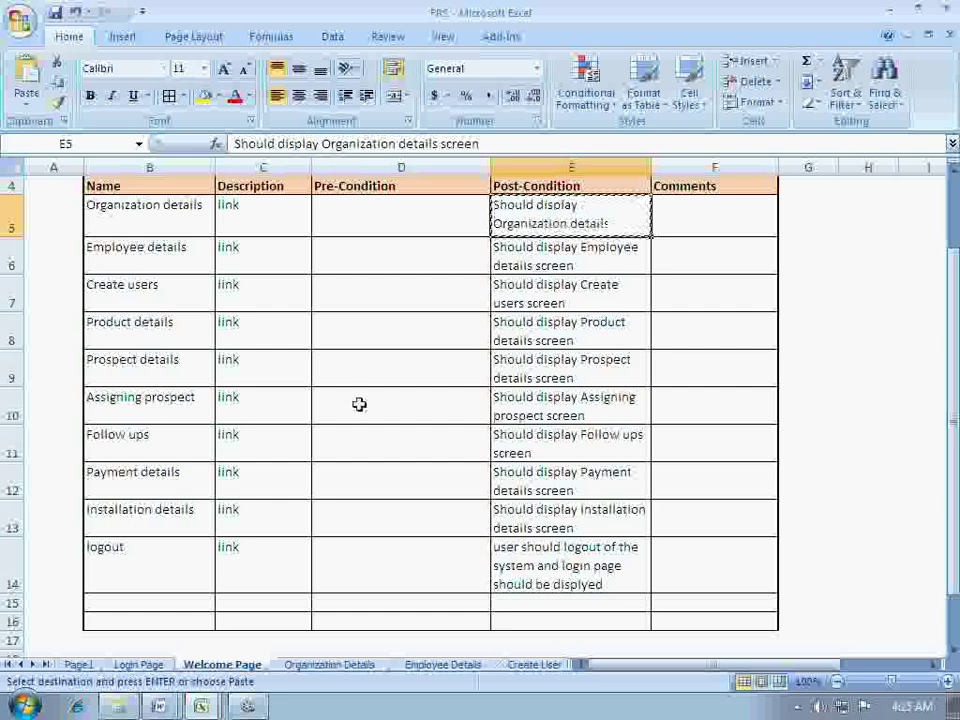
pyautogui.click(200, 706)
pyautogui.click(146, 636)
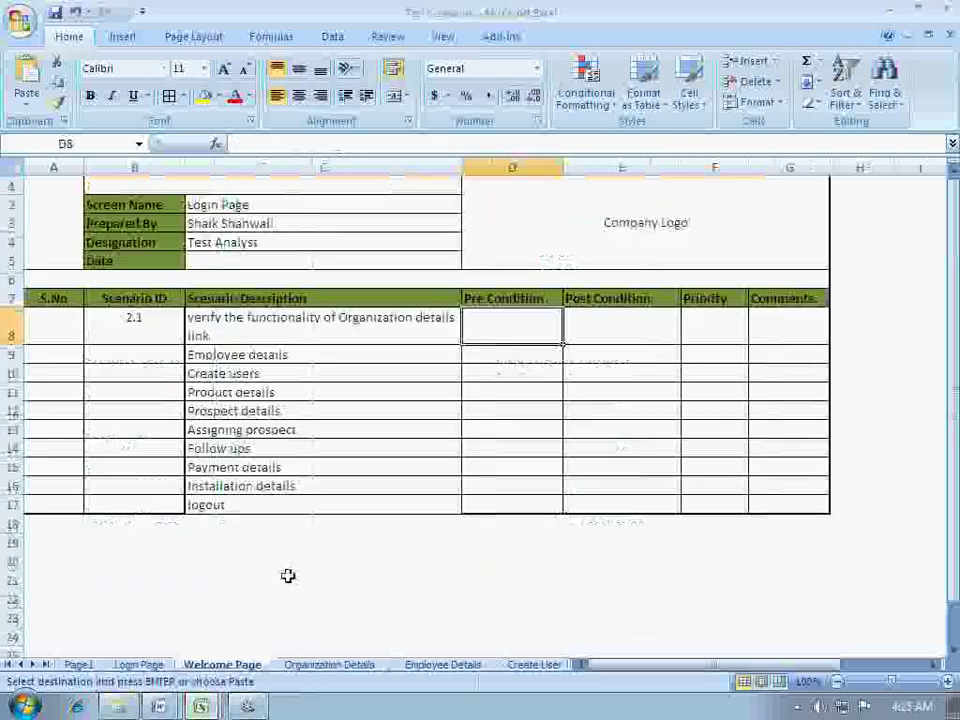
pyautogui.click(574, 320)
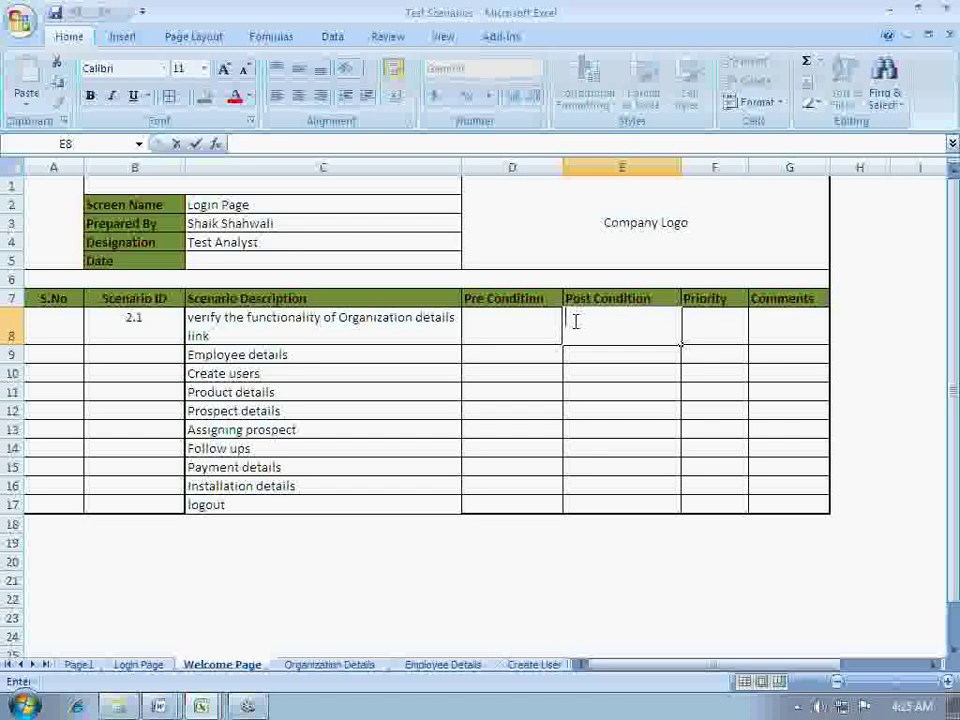
pyautogui.click(671, 340)
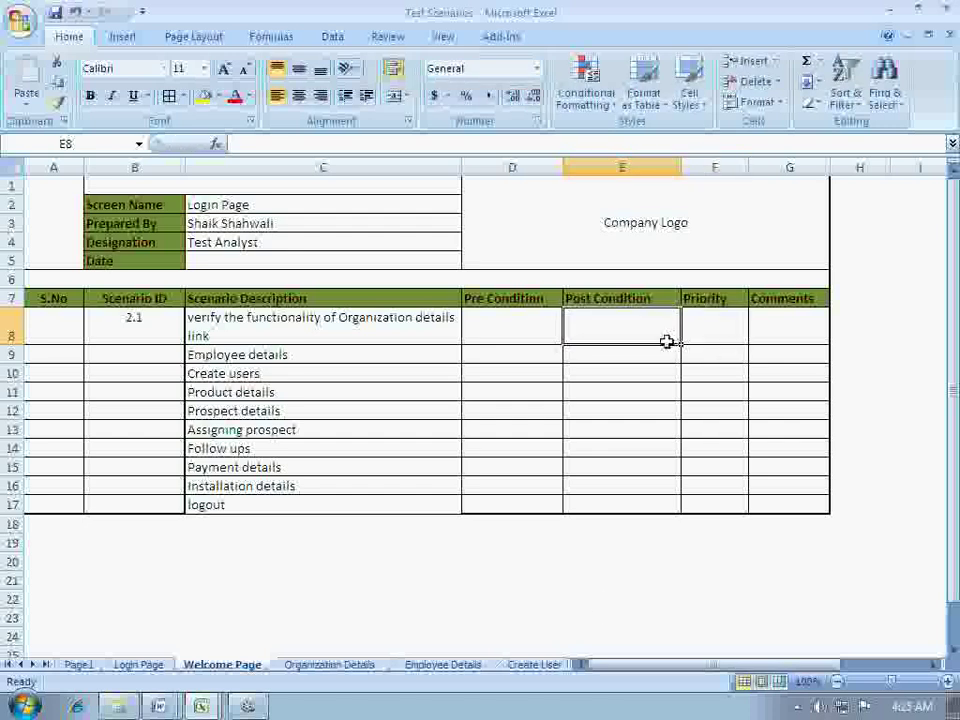
# Copy "Should display Organization details screen" from the FRS workbook into scenario 2.1's Post Condition cell in Test Scenarios
pyautogui.click(200, 706)
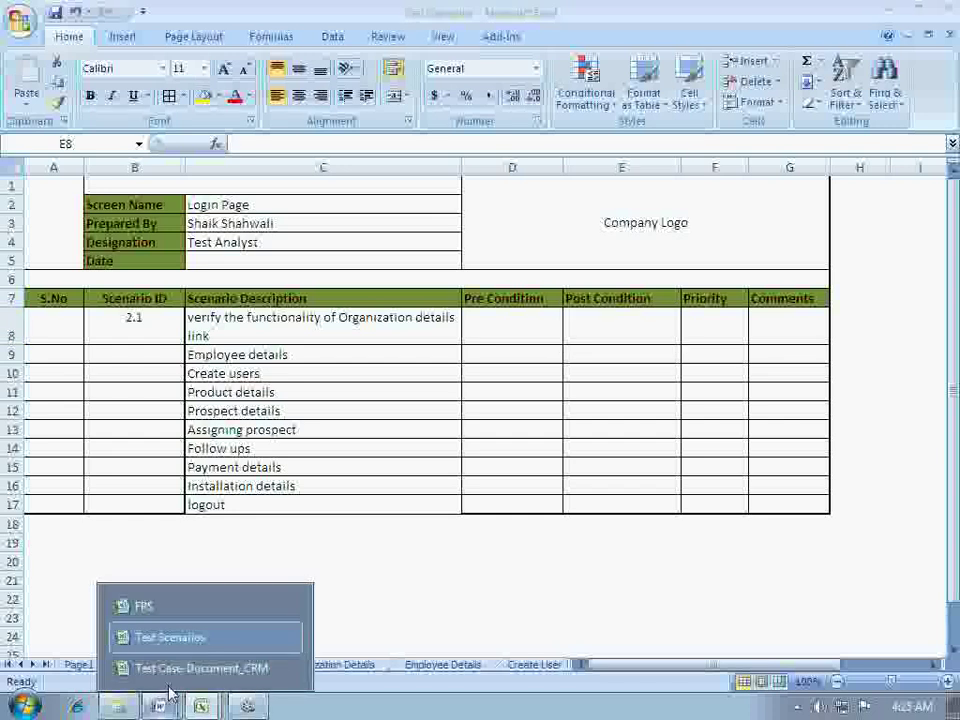
pyautogui.click(150, 608)
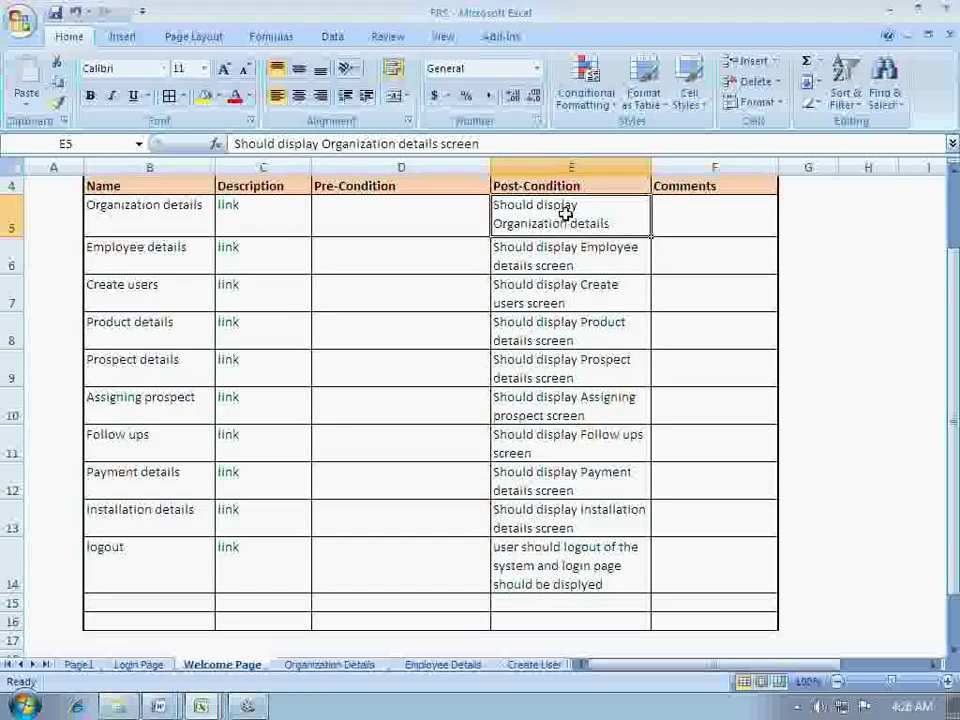
pyautogui.hotkey('ctrl', 'c')
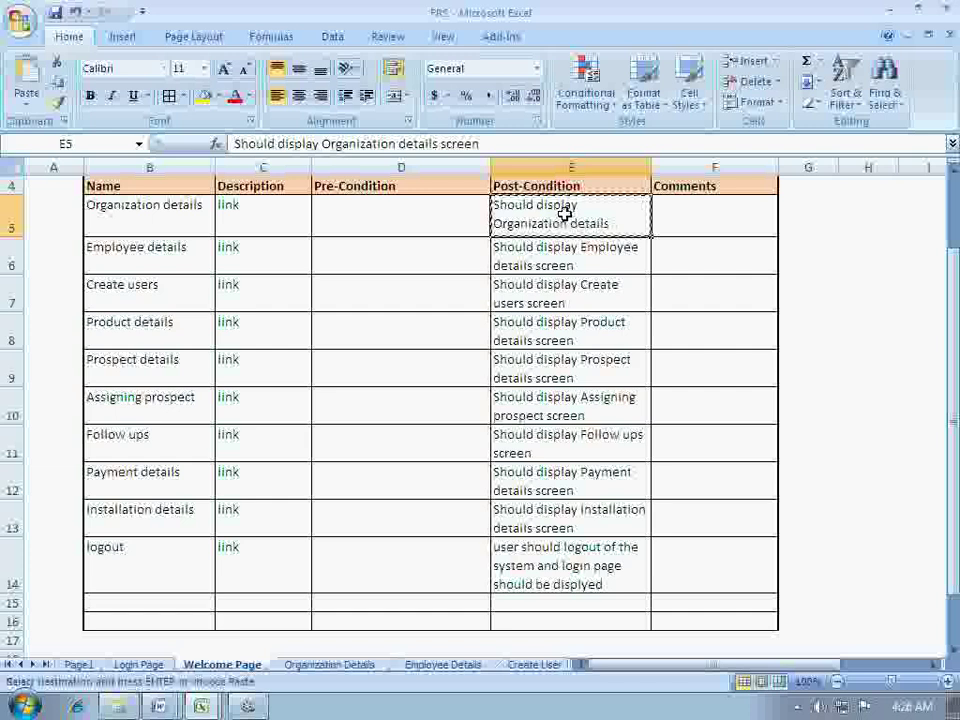
pyautogui.moveTo(199, 707)
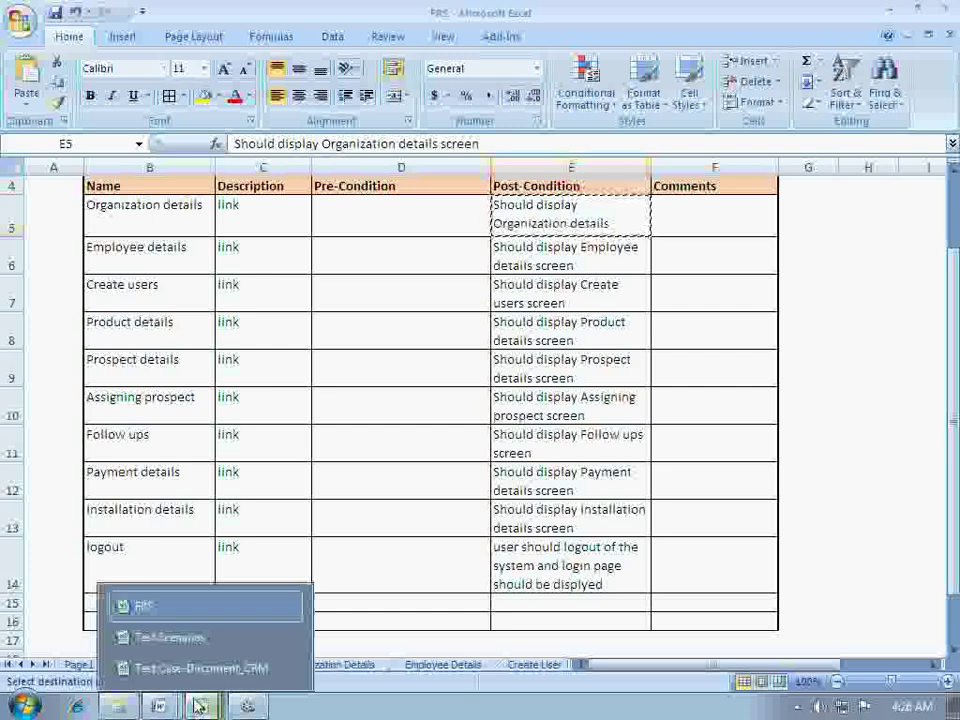
pyautogui.click(161, 635)
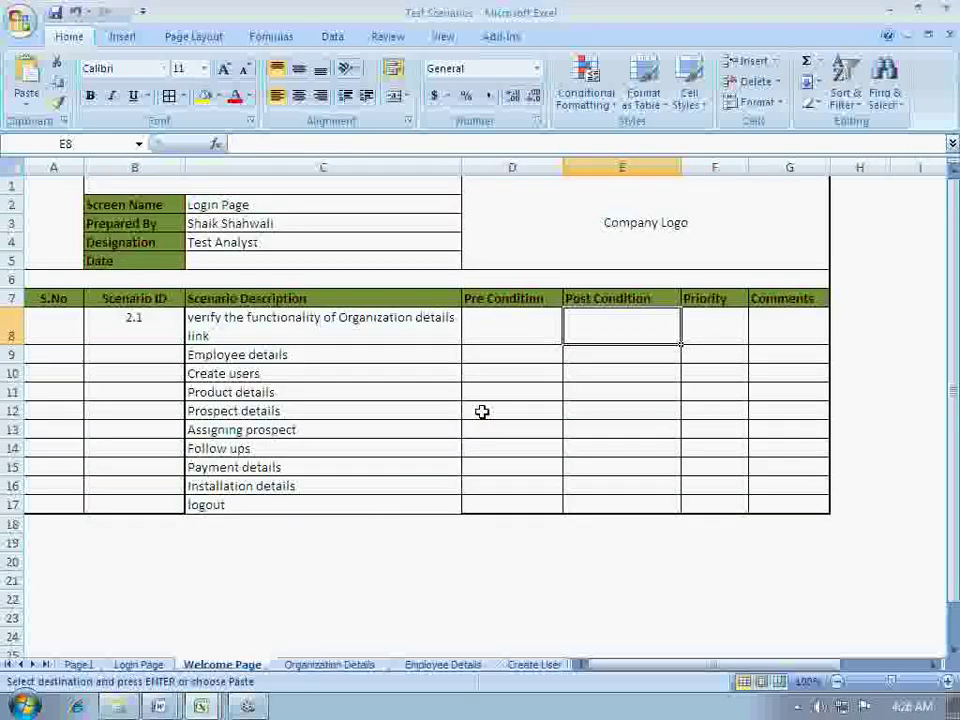
pyautogui.hotkey('ctrl', 'v')
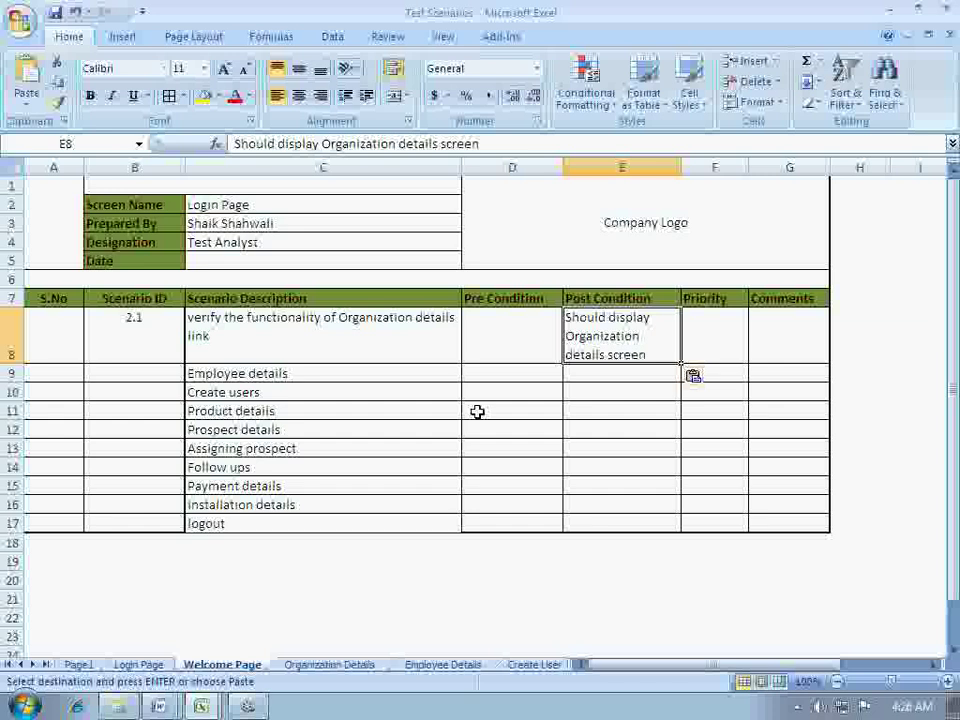
# Compare scenario 2.1's description of the Organization details link with its post condition
pyautogui.click(396, 349)
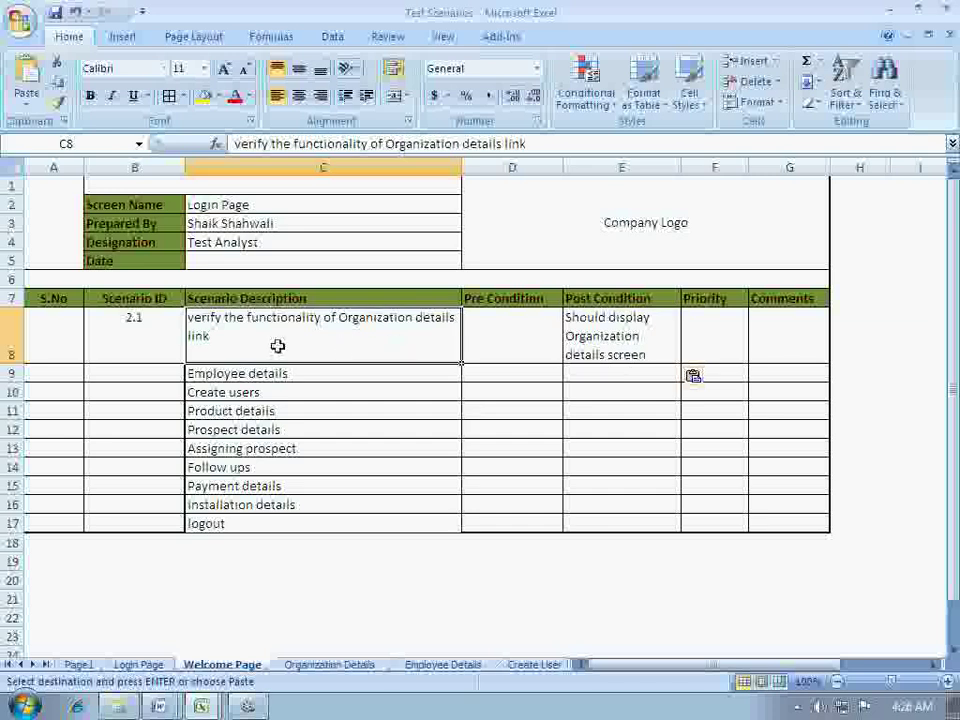
pyautogui.click(166, 344)
pyautogui.doubleClick(211, 345)
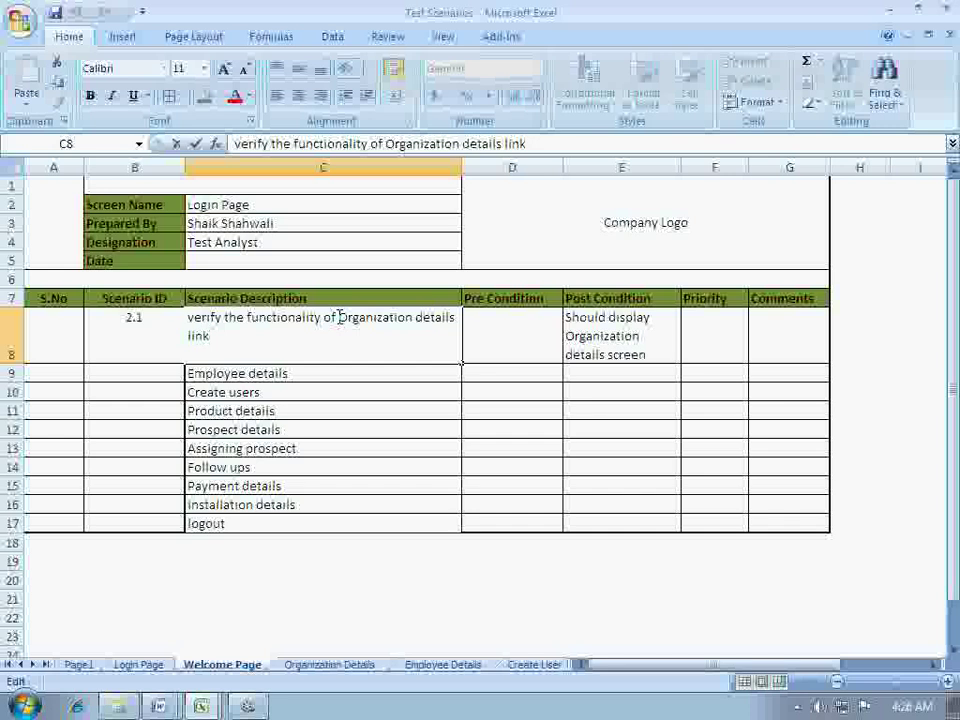
pyautogui.click(516, 344)
pyautogui.click(590, 345)
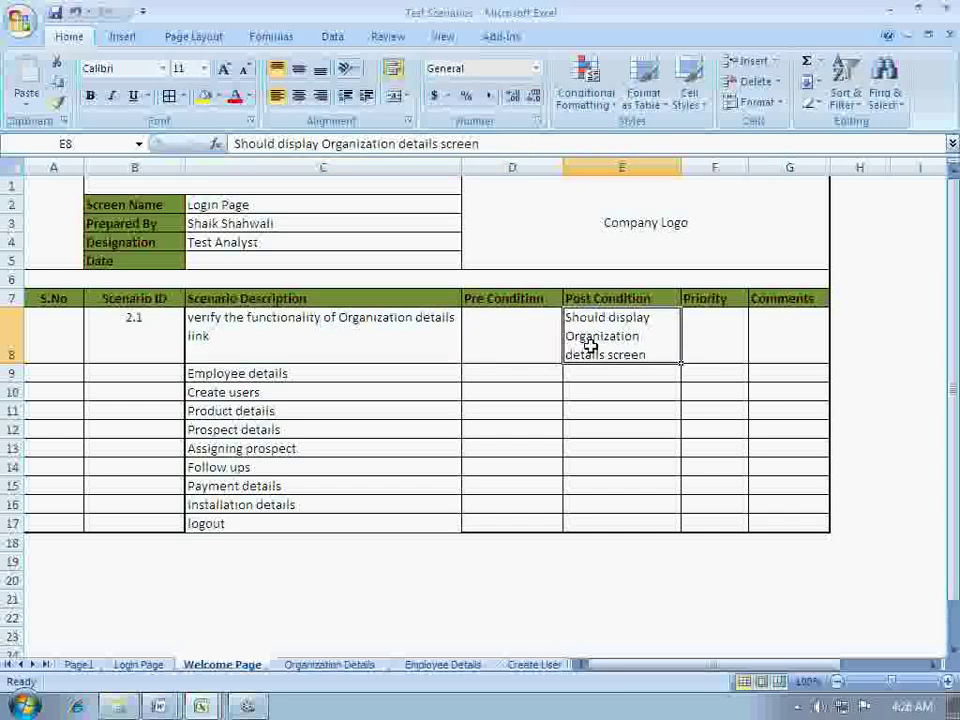
pyautogui.click(445, 336)
pyautogui.click(630, 336)
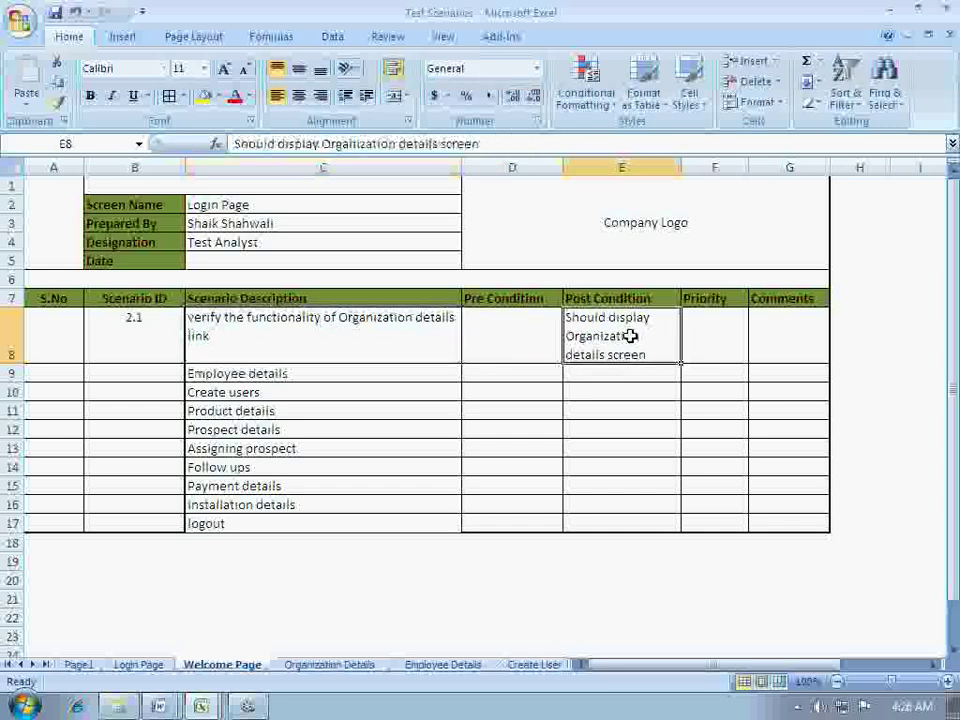
pyautogui.doubleClick(643, 336)
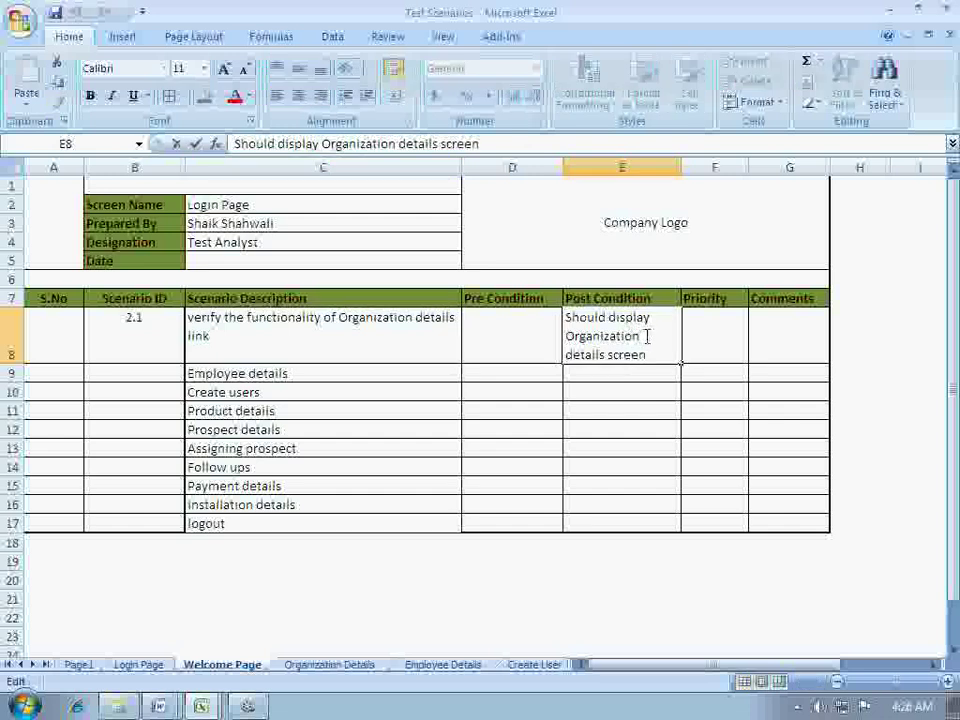
# Set the Priority of scenario 2.1, the Organization details link, to "high"
pyautogui.click(561, 336)
pyautogui.click(602, 336)
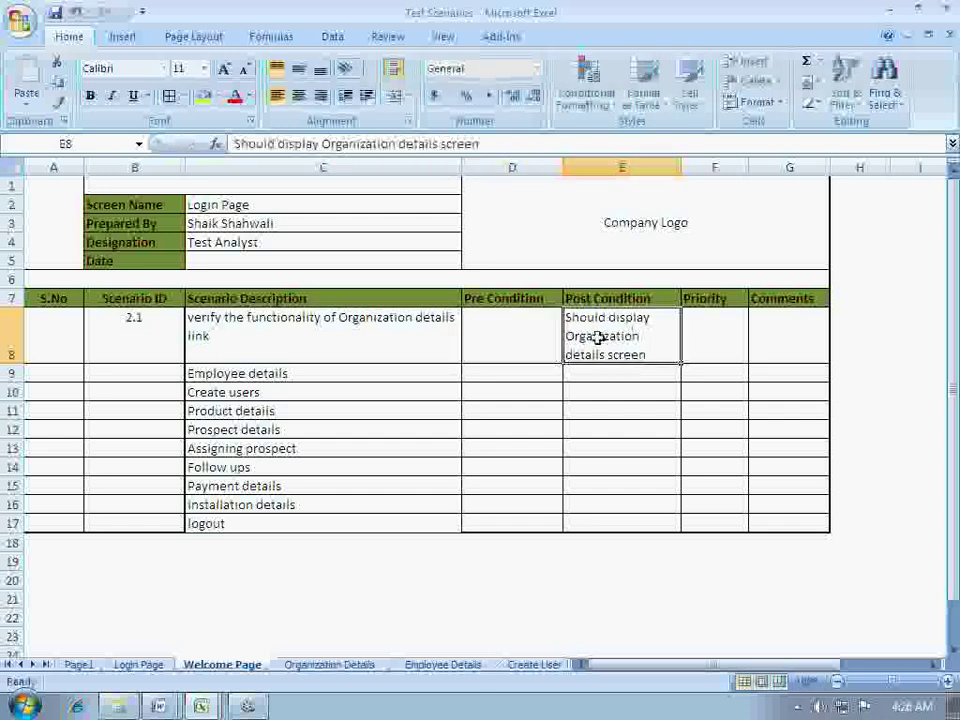
pyautogui.click(708, 341)
pyautogui.doubleClick(708, 341)
pyautogui.write('high')
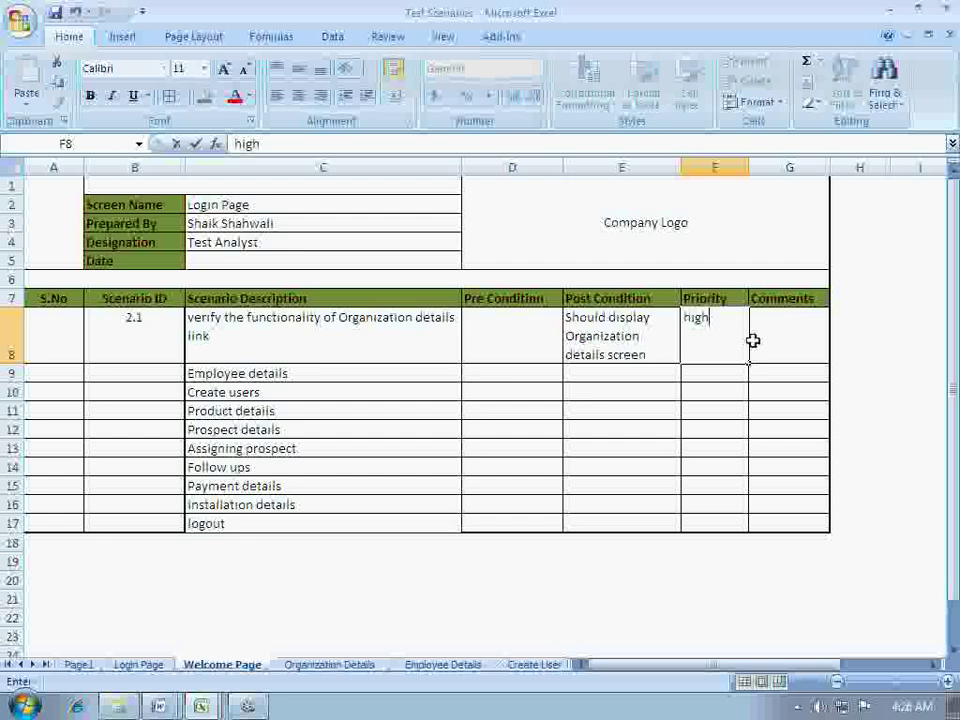
pyautogui.click(758, 339)
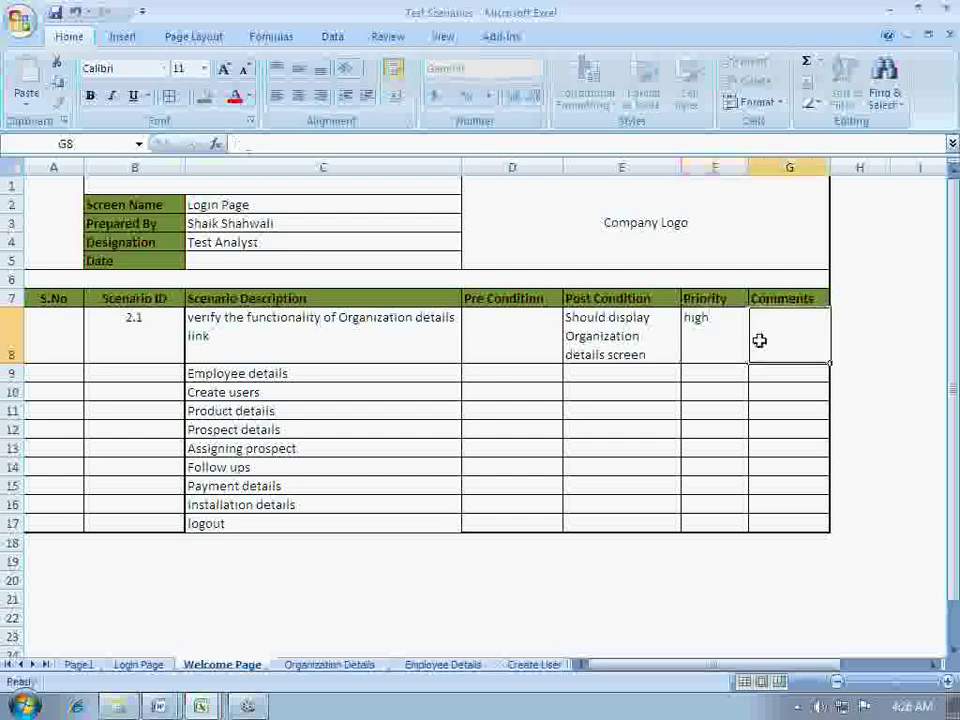
# Reuse scenario 2.1's opening wording to make the Employee details description read "verify the functionality of Employee details link"
pyautogui.click(210, 358)
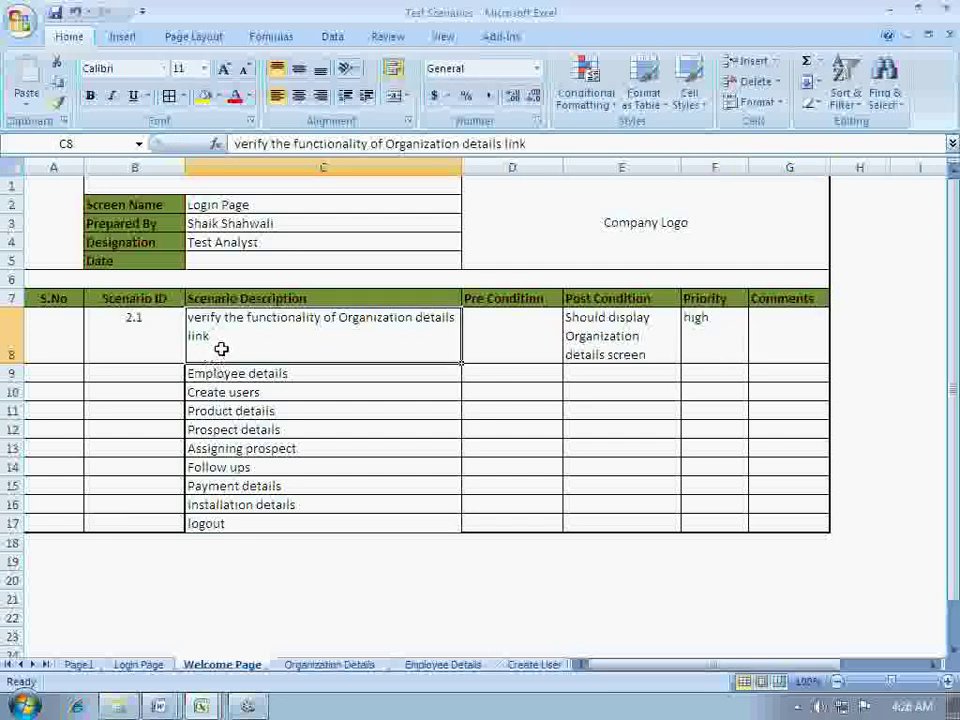
pyautogui.doubleClick(199, 344)
pyautogui.moveTo(189, 318); pyautogui.dragTo(326, 313)
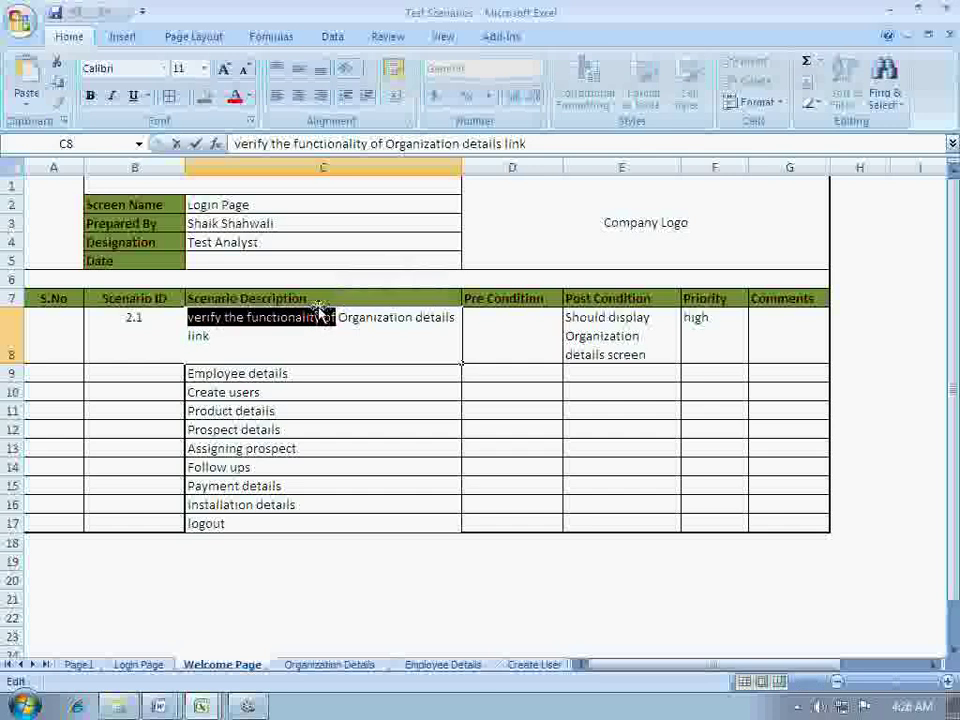
pyautogui.click(195, 371)
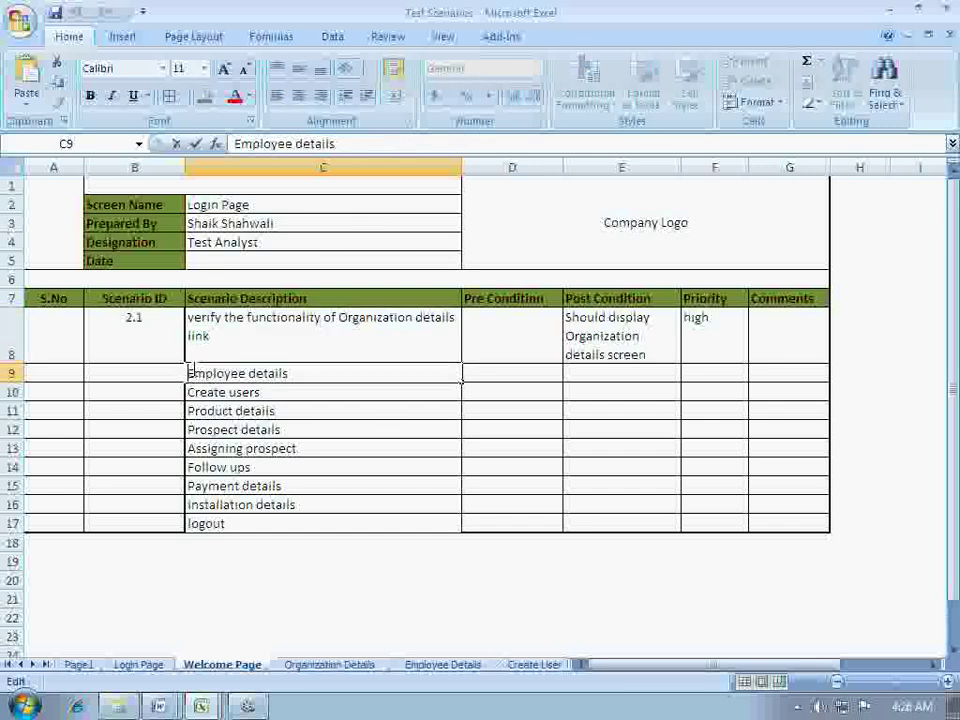
pyautogui.hotkey('ctrl', 'v')
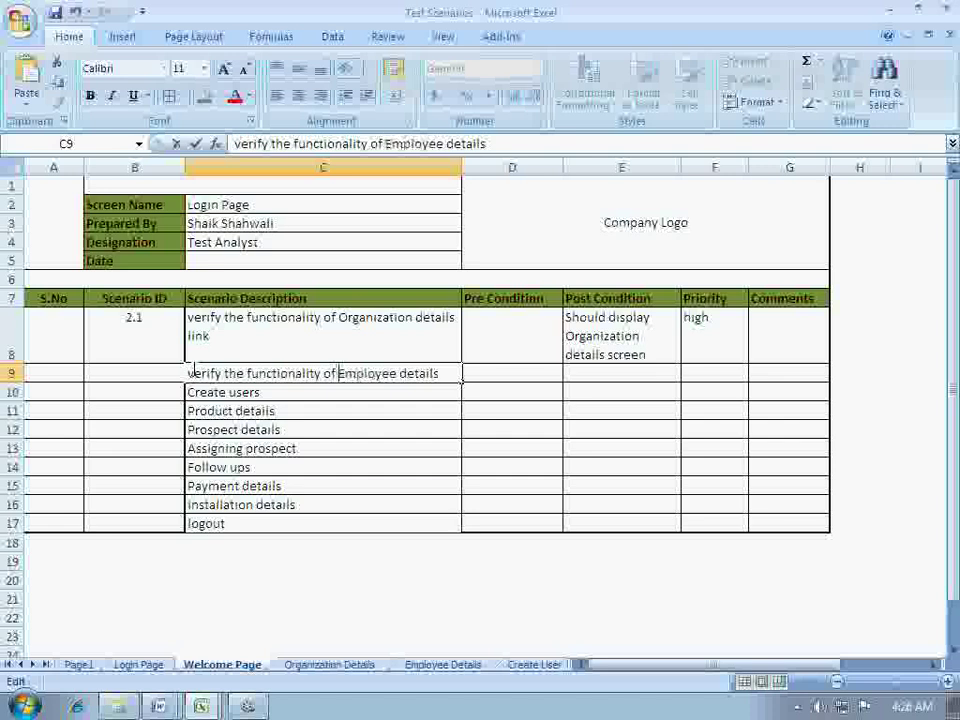
pyautogui.click(453, 371)
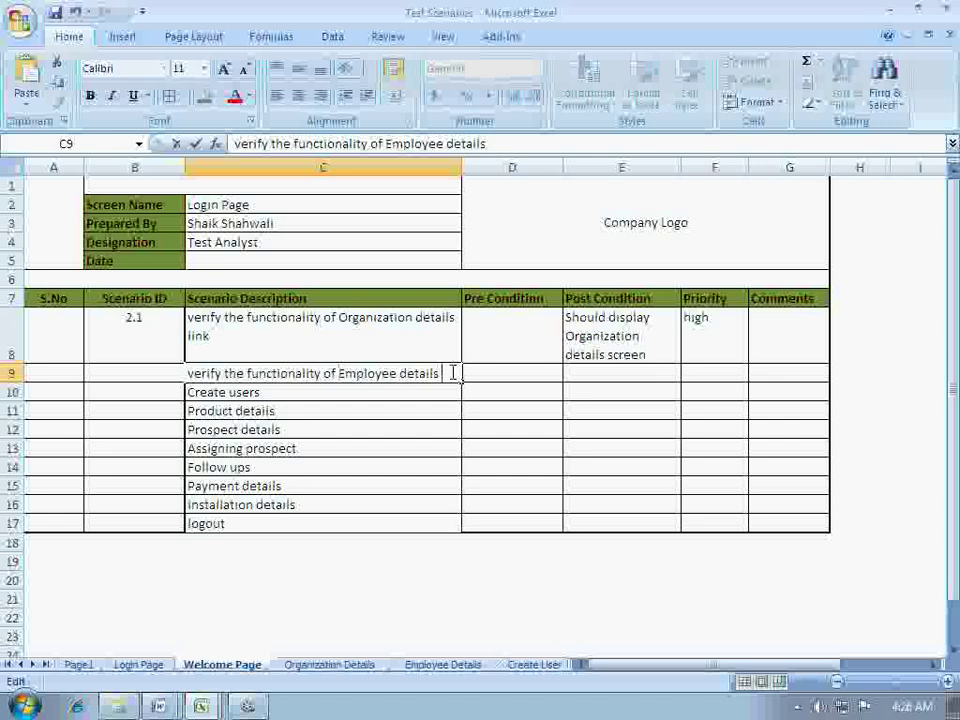
pyautogui.write('link')
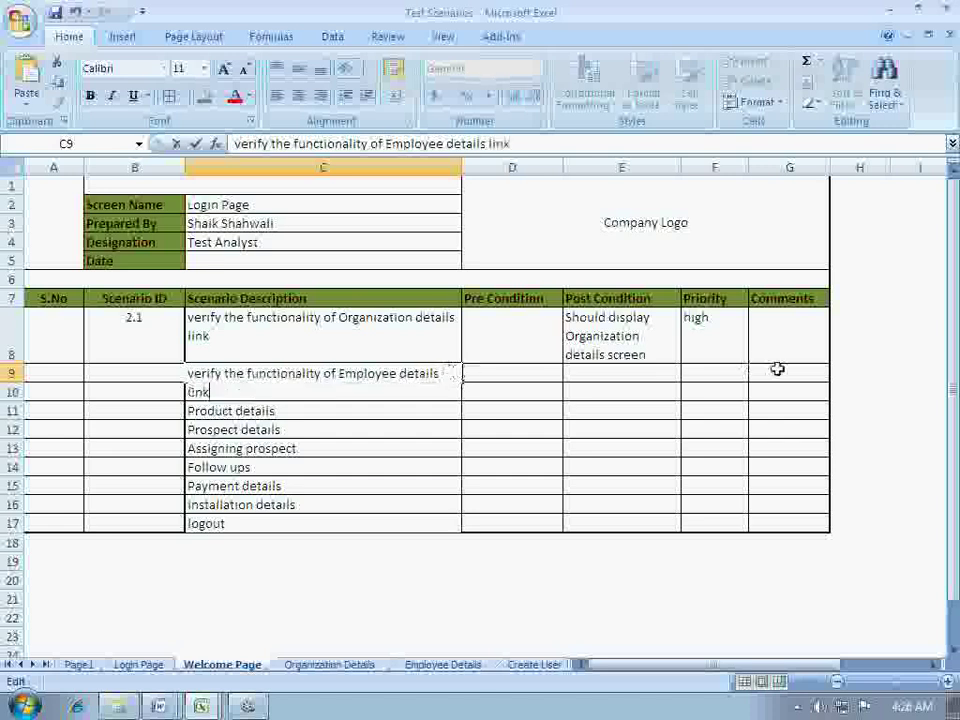
# Copy scenario 2.1's post condition to the Employee details row and reword it as "Should display employee details screen"
pyautogui.click(610, 343)
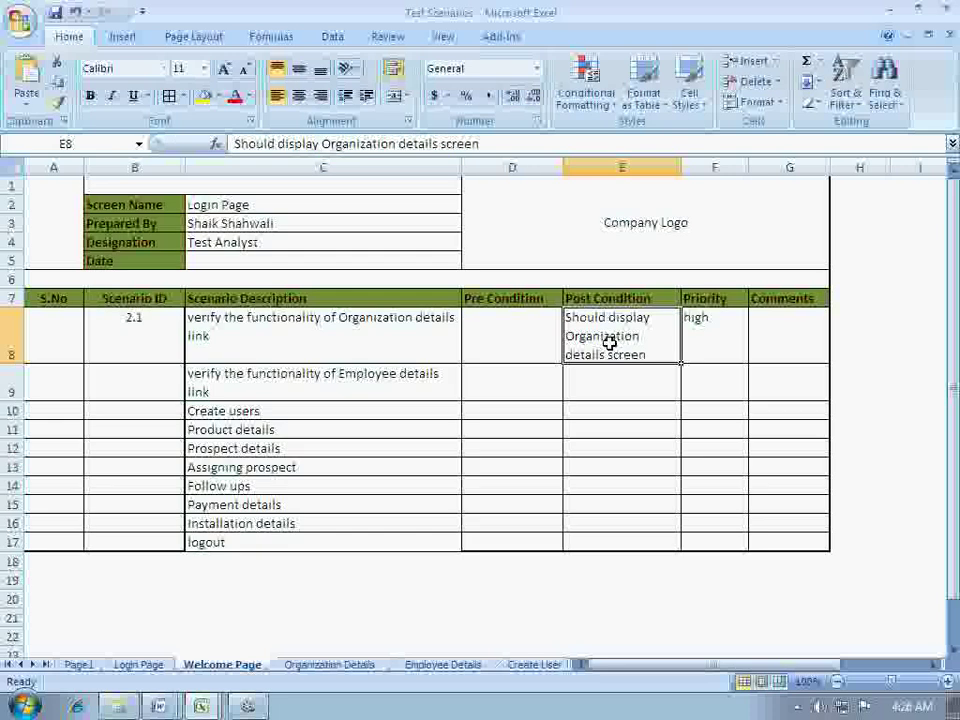
pyautogui.hotkey('ctrl', 'c')
pyautogui.press('Down')
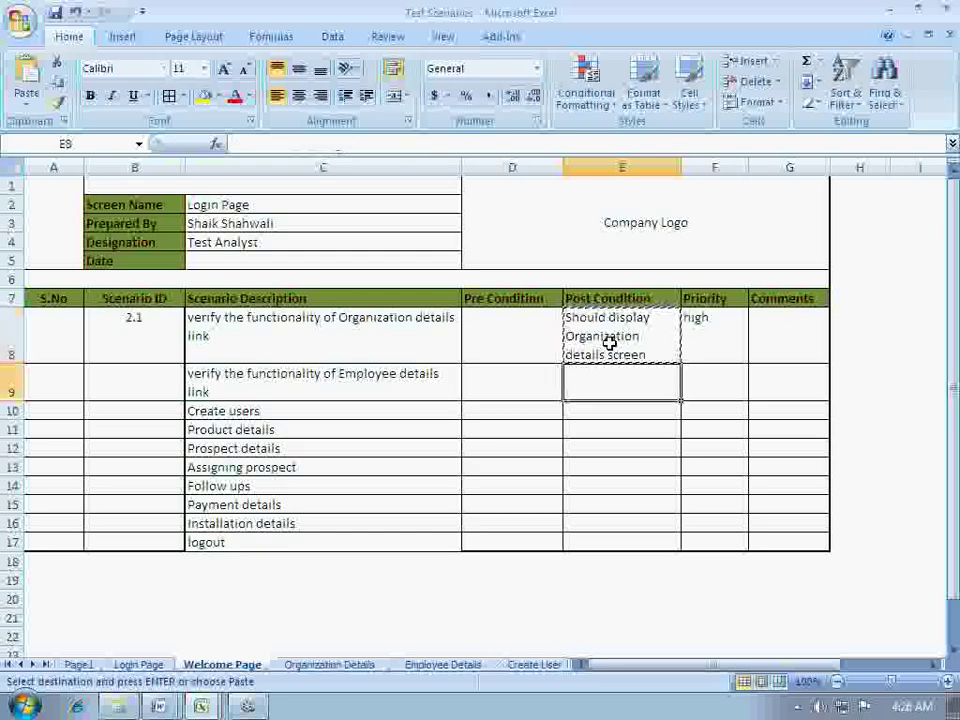
pyautogui.hotkey('ctrl', 'v')
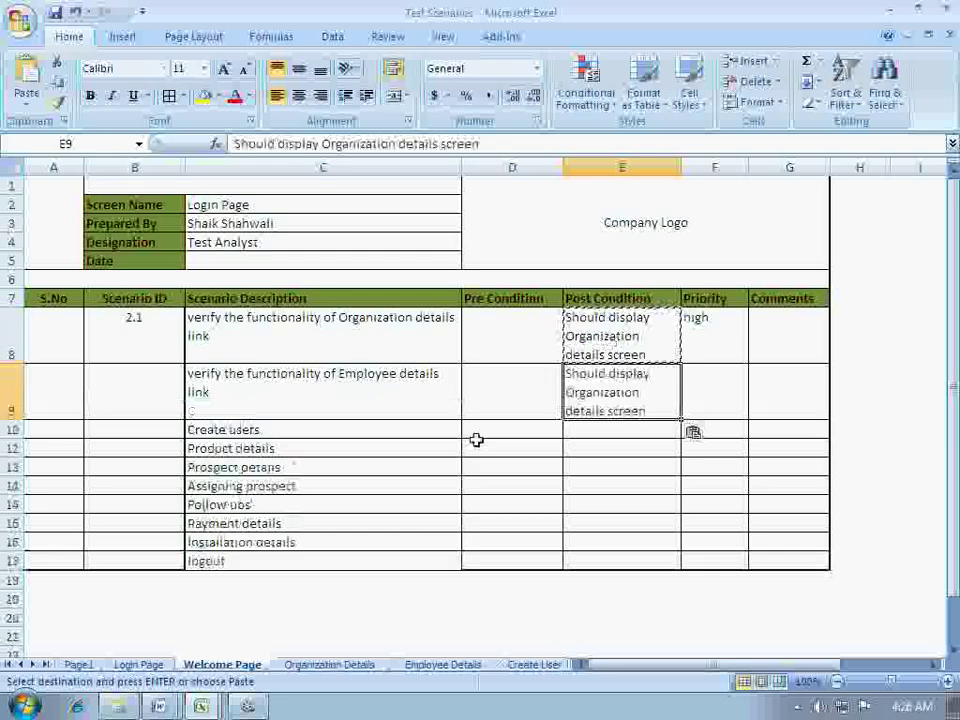
pyautogui.click(396, 408)
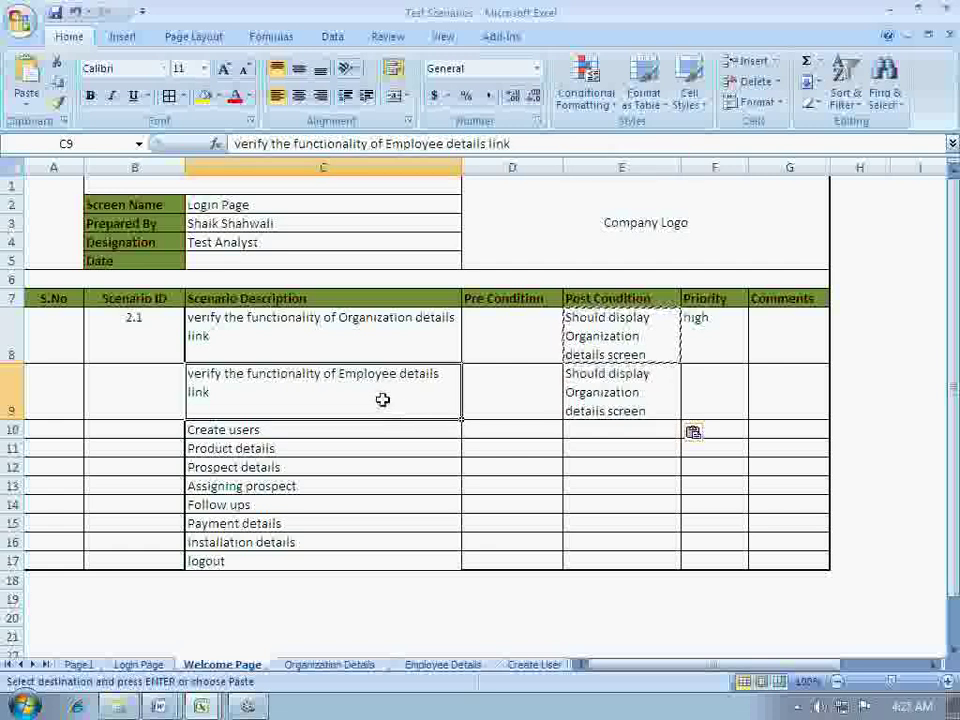
pyautogui.click(515, 397)
pyautogui.click(576, 395)
pyautogui.moveTo(567, 391); pyautogui.dragTo(636, 393)
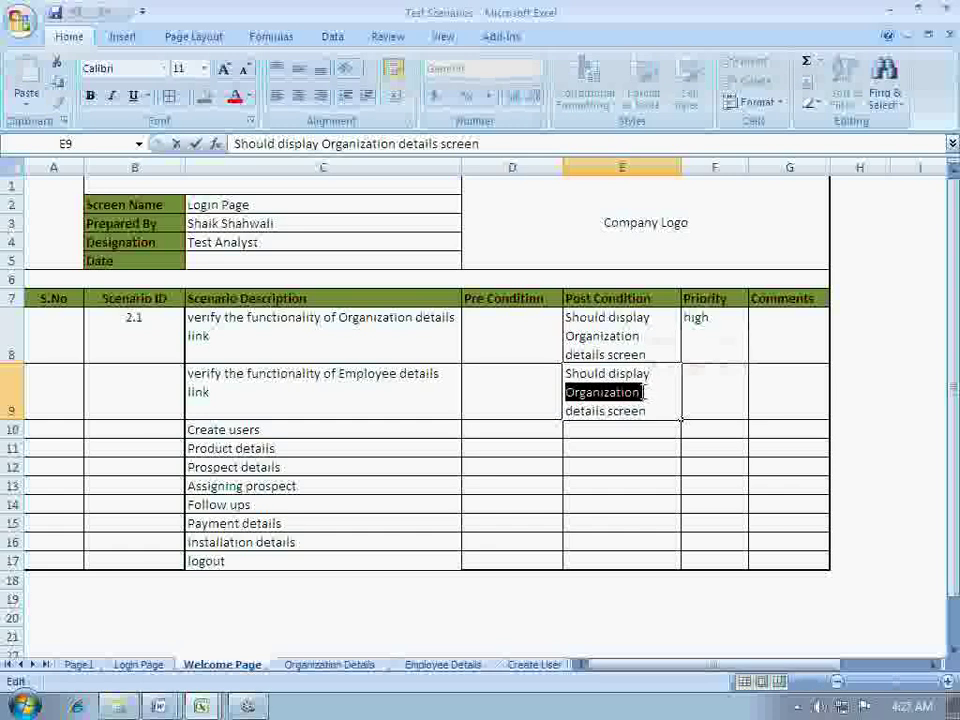
pyautogui.write('employ')
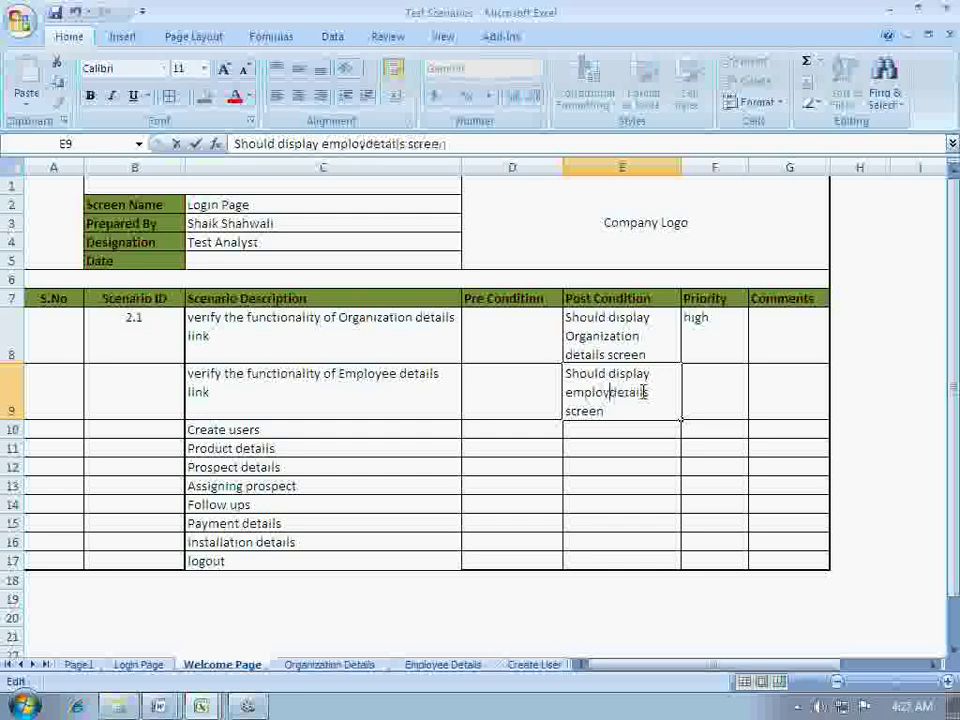
pyautogui.write('ee')
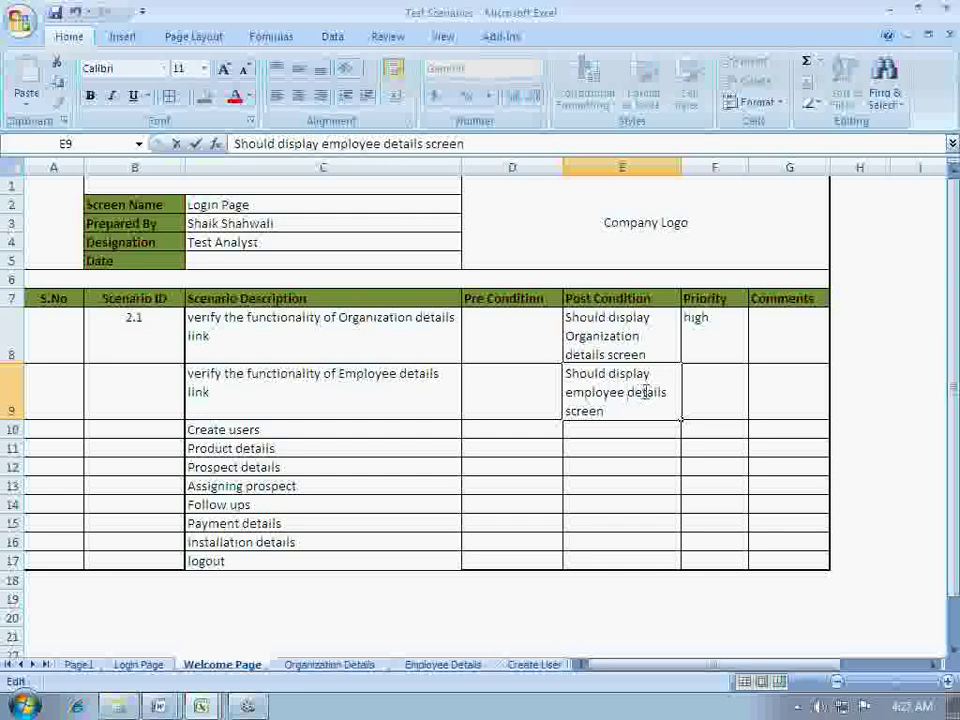
# Set the Priority of the Employee details scenario to "high"
pyautogui.click(710, 390)
pyautogui.write('high')
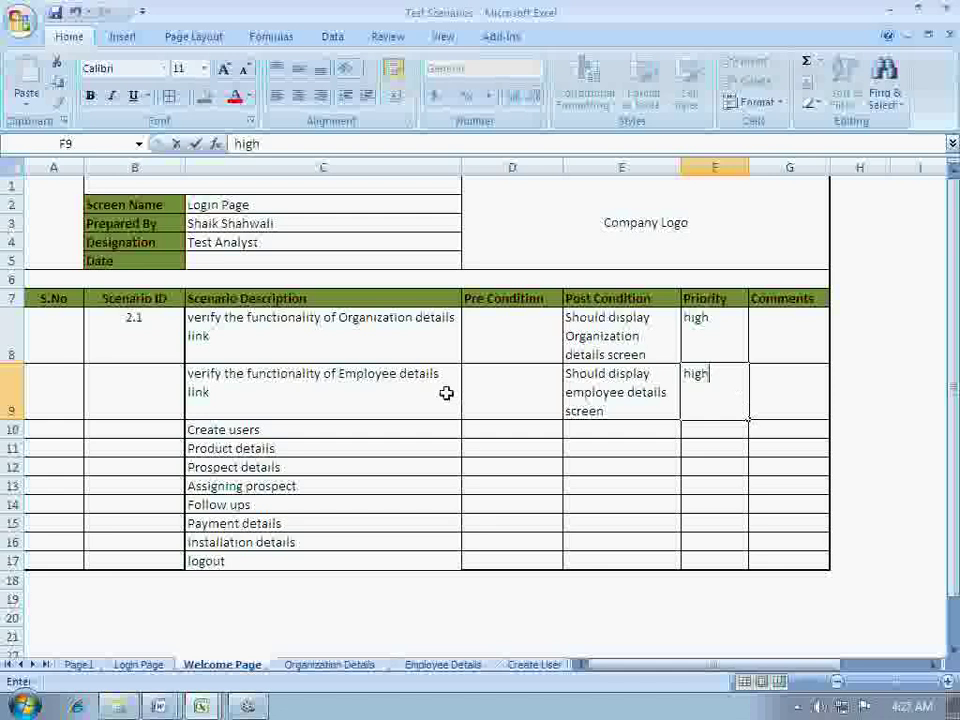
pyautogui.click(409, 394)
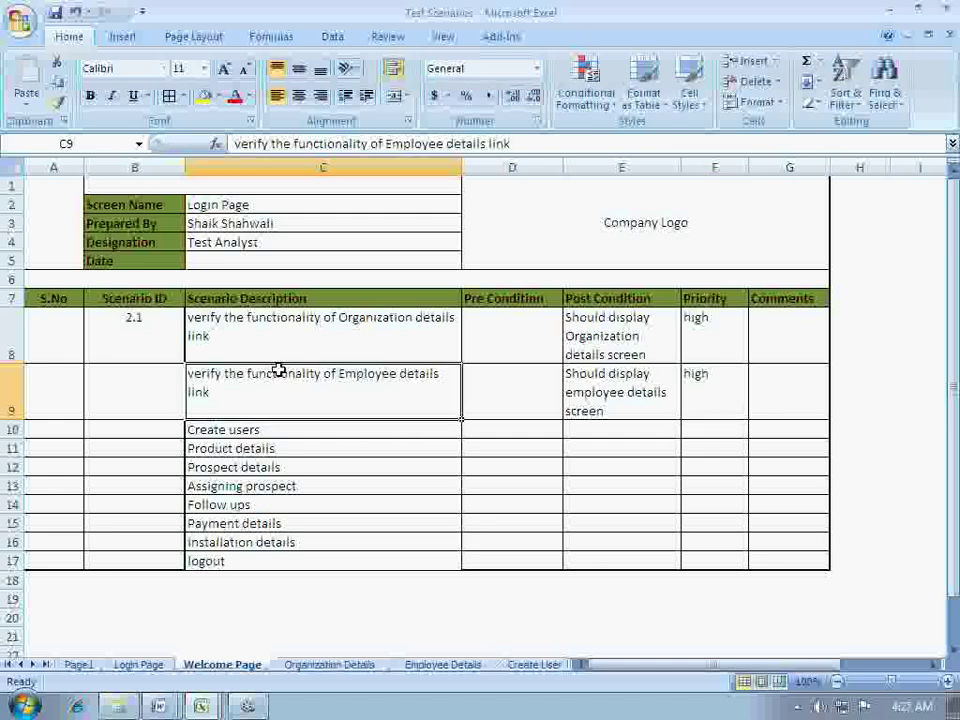
pyautogui.click(266, 432)
pyautogui.click(270, 448)
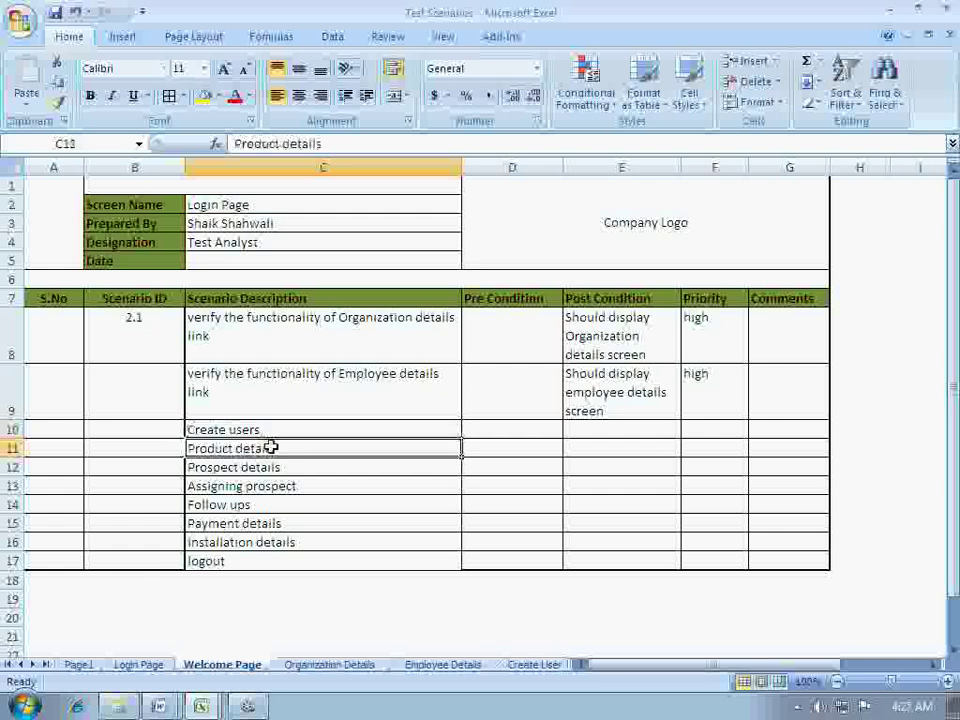
pyautogui.click(279, 469)
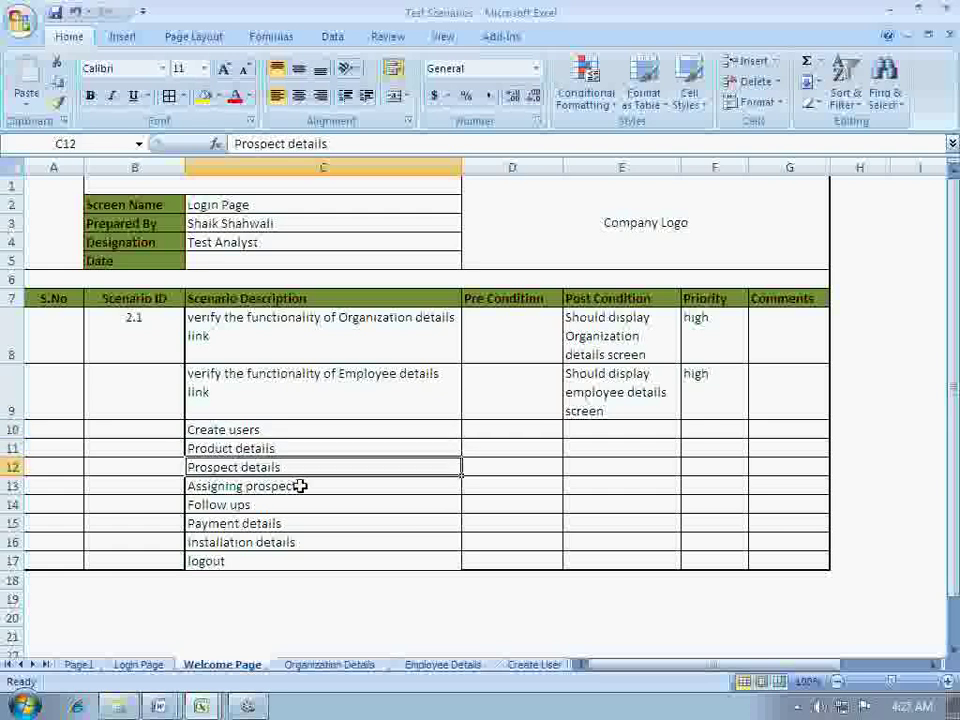
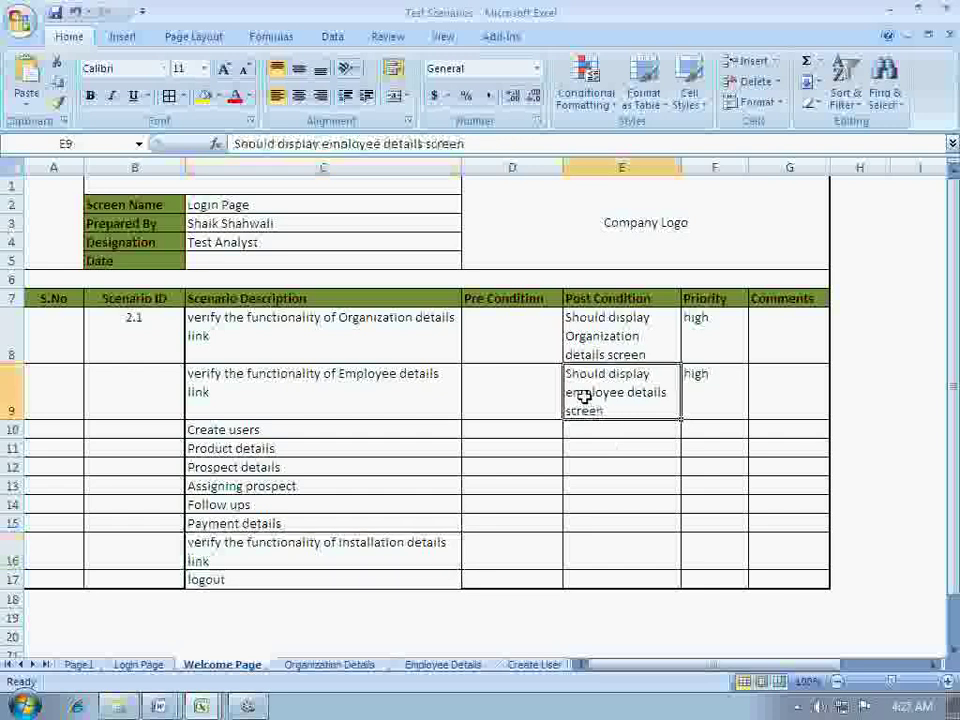
pyautogui.hotkey('ctrl', 'c')
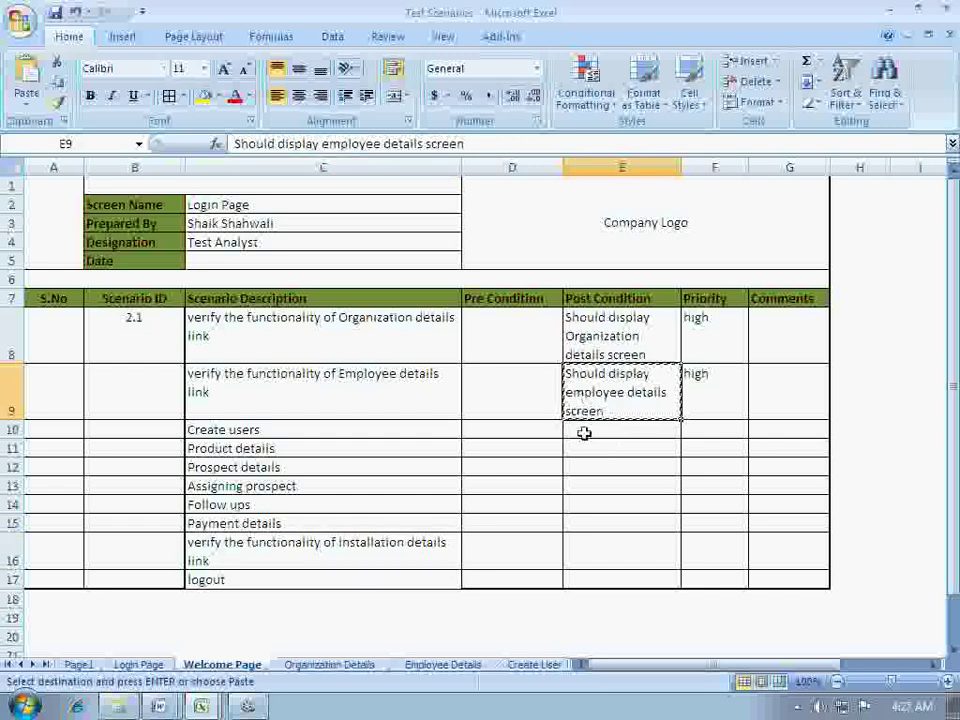
pyautogui.doubleClick(591, 548)
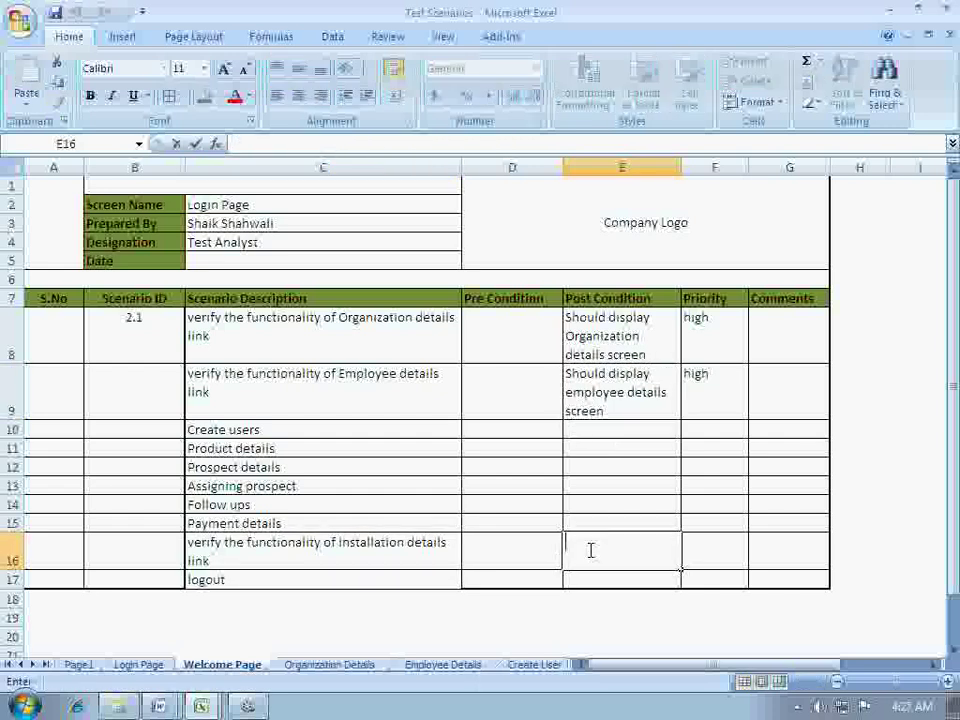
pyautogui.press('Escape')
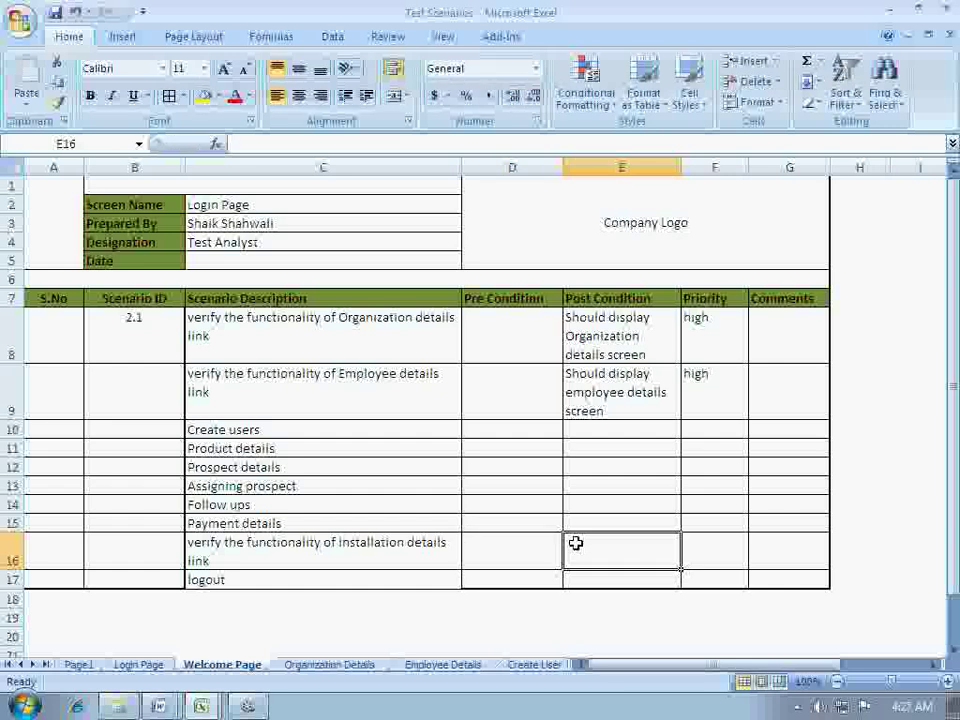
# Copy the Employee details post condition to the Installation details row and reword it as "Should display installation details screen"
pyautogui.click(598, 397)
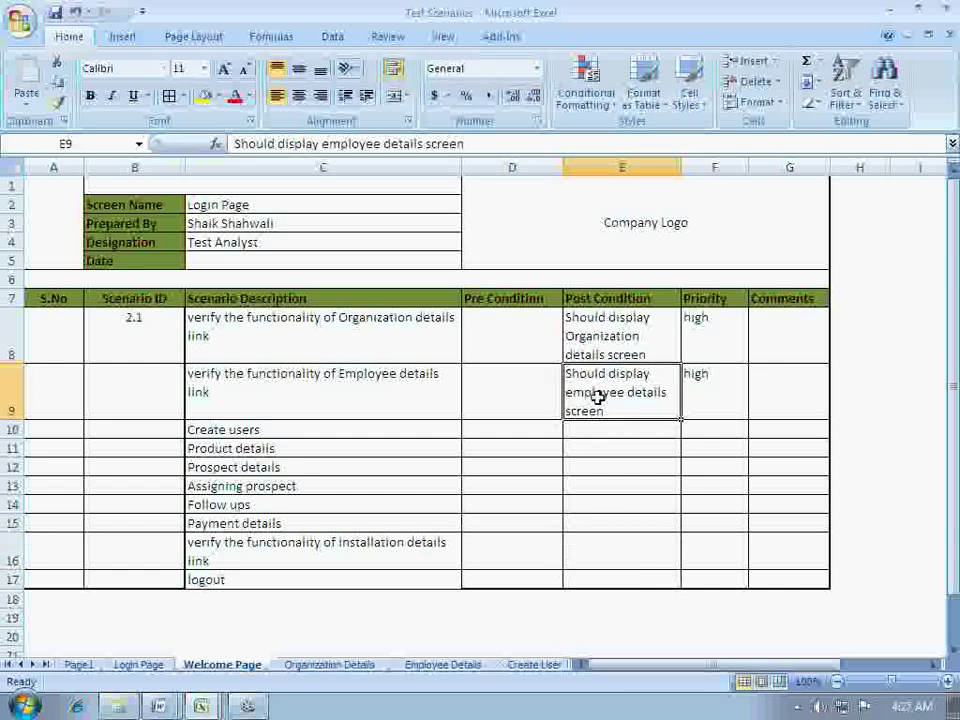
pyautogui.hotkey('ctrl', 'c')
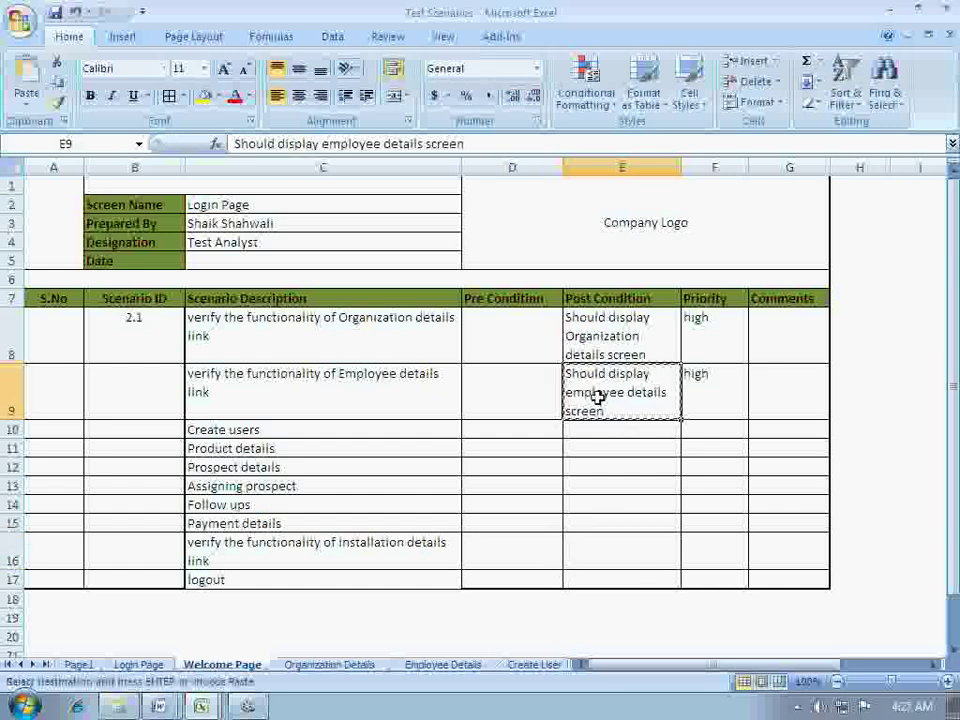
pyautogui.click(593, 536)
pyautogui.hotkey('ctrl', 'v')
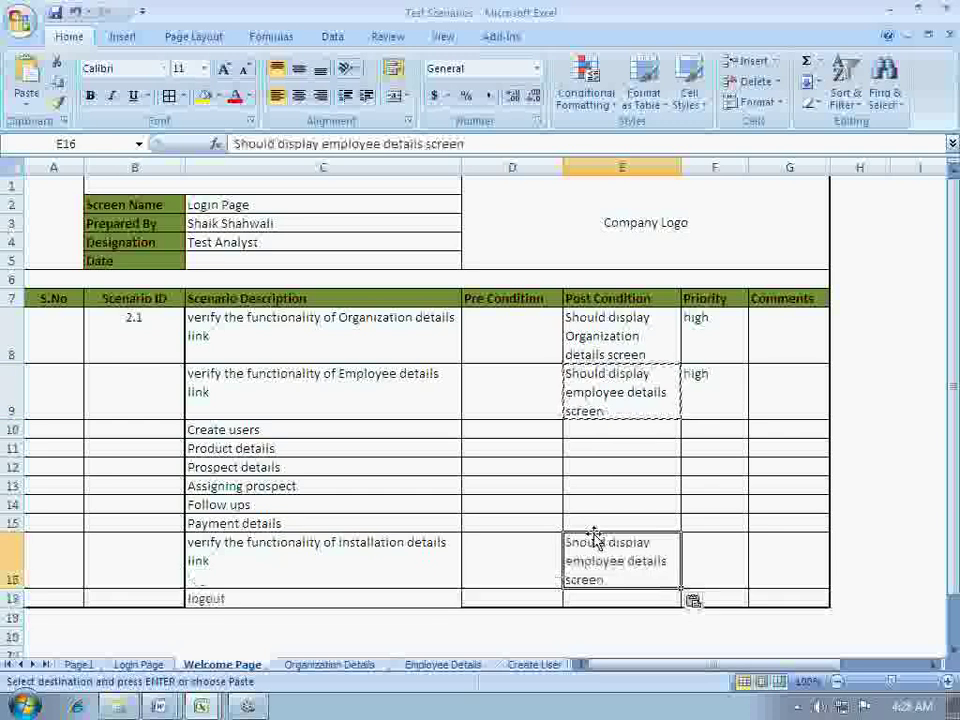
pyautogui.doubleClick(619, 575)
pyautogui.moveTo(624, 563); pyautogui.dragTo(566, 561)
pyautogui.write('instal')
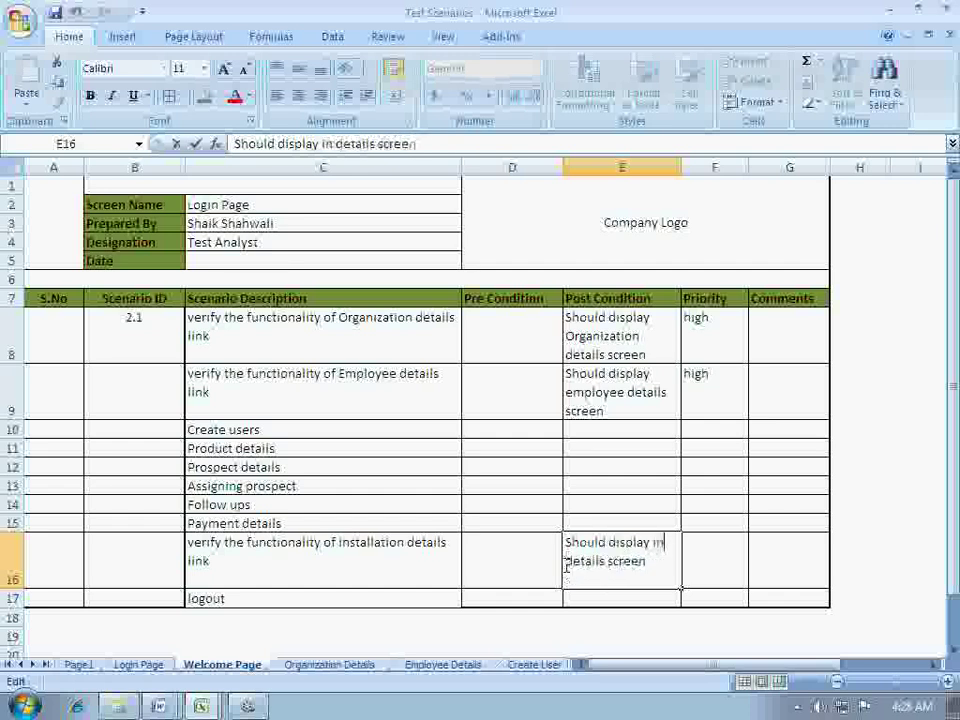
pyautogui.write('lation')
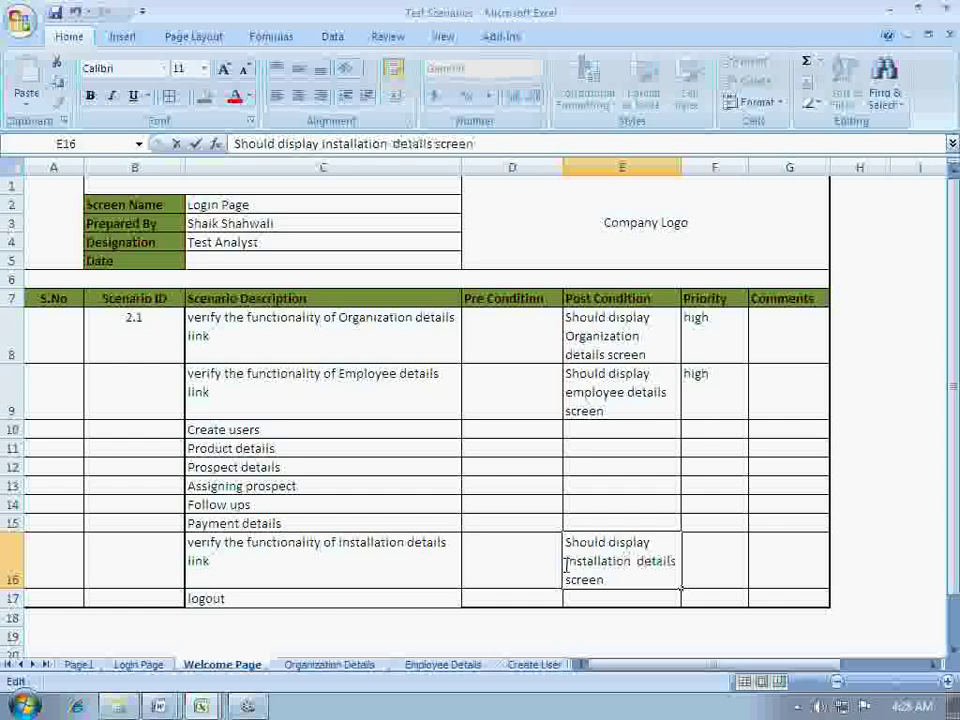
pyautogui.click(511, 561)
pyautogui.click(356, 551)
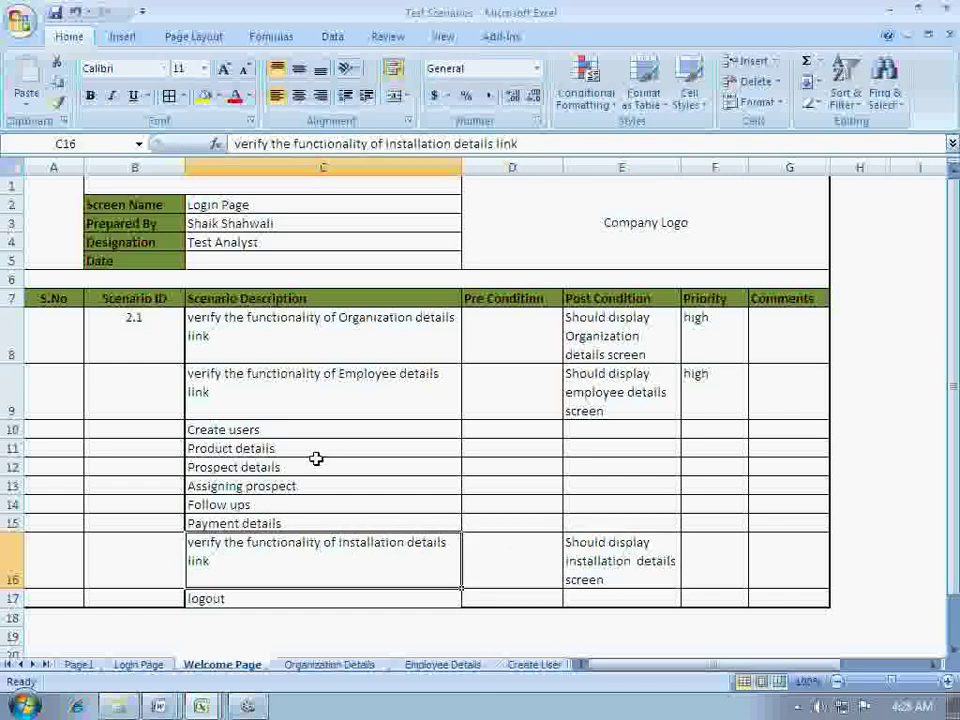
# Expand the logout scenario's description to "verify the functionality of logout link"
pyautogui.scroll(-1, 315, 462)
pyautogui.click(267, 540)
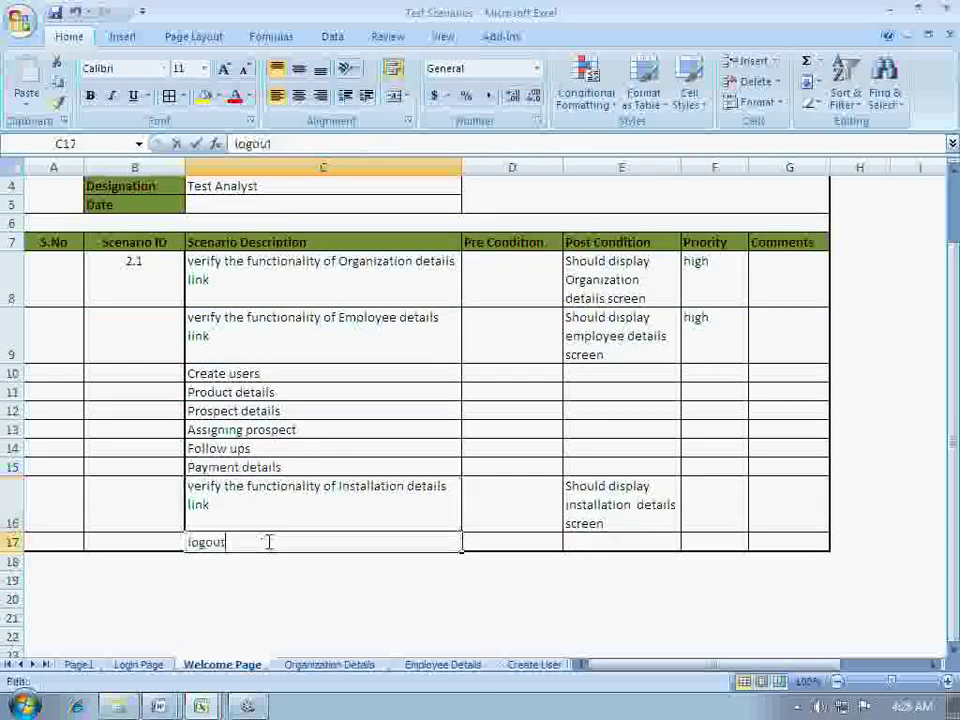
pyautogui.doubleClick(267, 541)
pyautogui.press('Left')
pyautogui.press('Left')
pyautogui.press('Left')
pyautogui.press('Left')
pyautogui.press('Left')
pyautogui.press('Left')
pyautogui.write('verif')
pyautogui.write('y th')
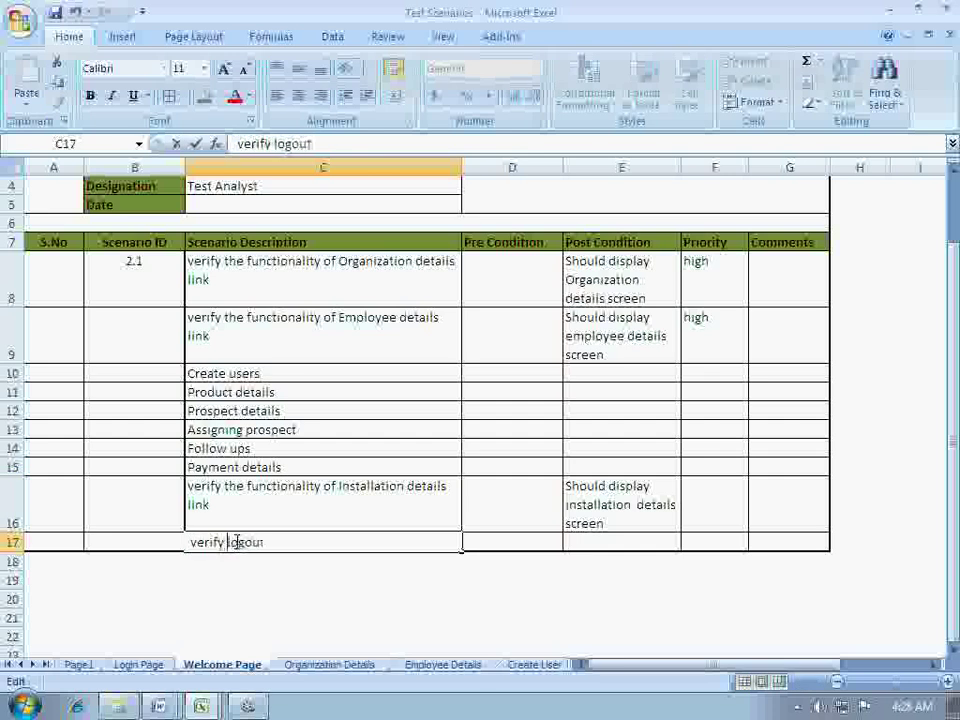
pyautogui.write('e functionality o')
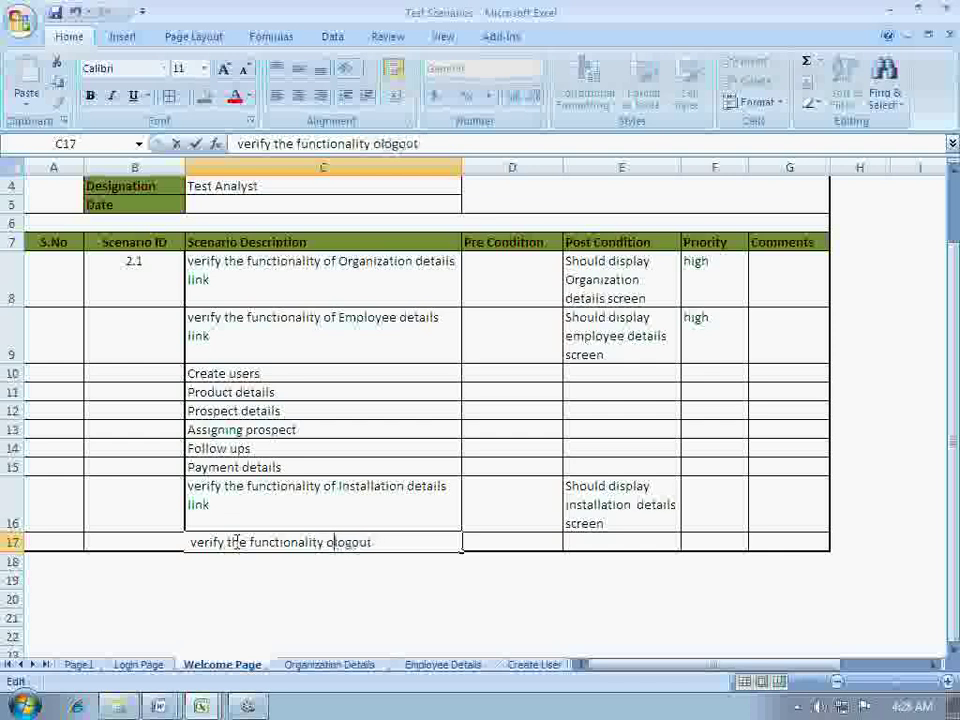
pyautogui.write('f logout l')
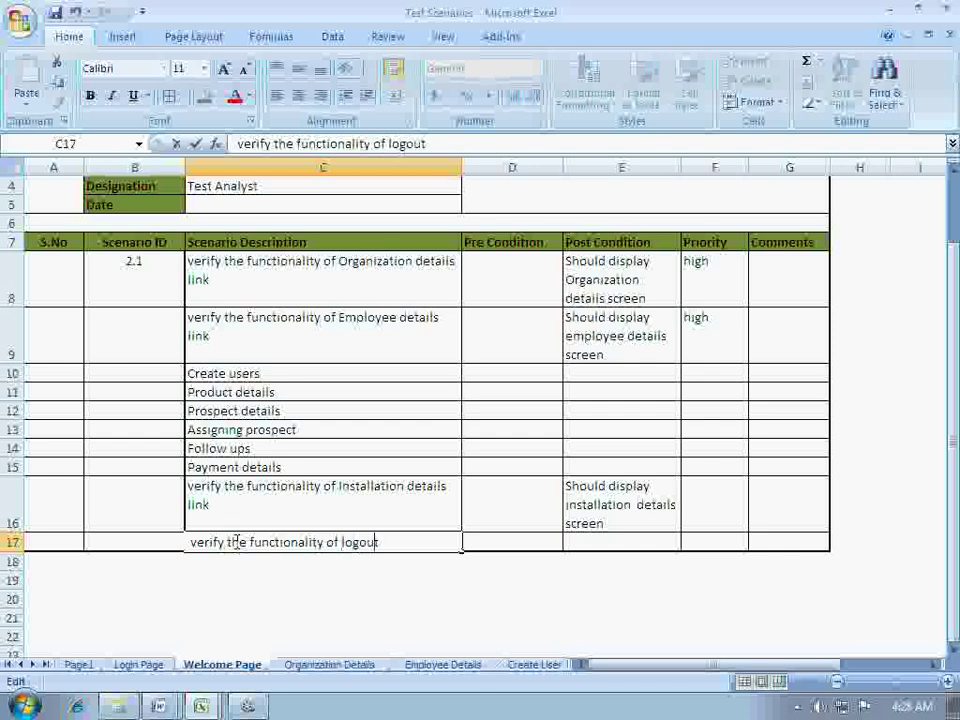
pyautogui.write('ink')
pyautogui.click(491, 538)
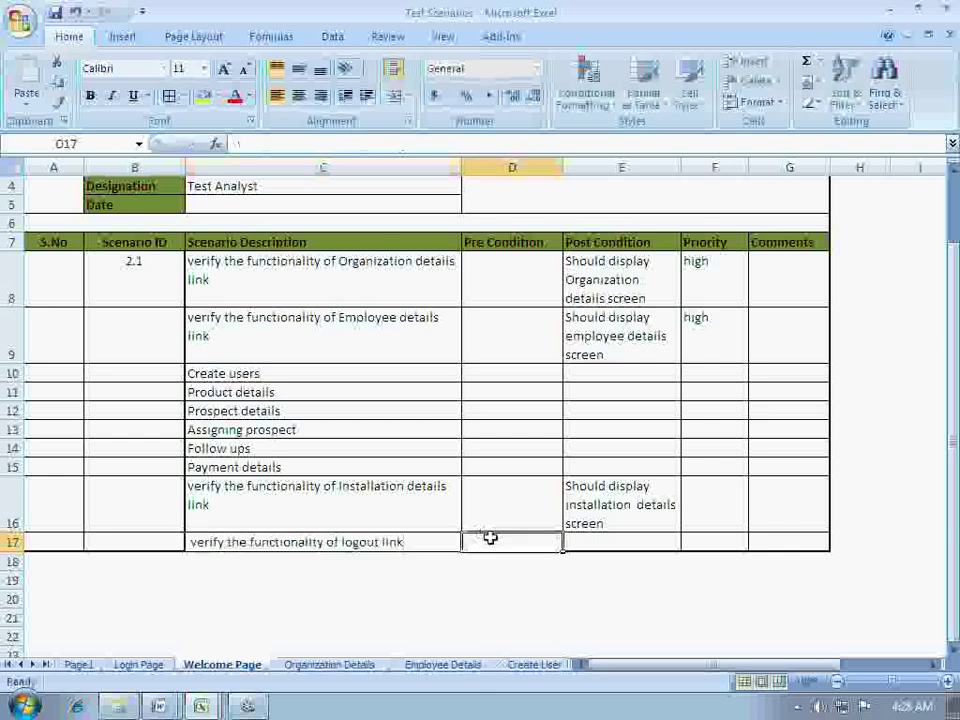
# Try to copy the logout post condition from the FRS workbook into the logout row of the Test Scenarios workbook
pyautogui.click(591, 543)
pyautogui.doubleClick(590, 542)
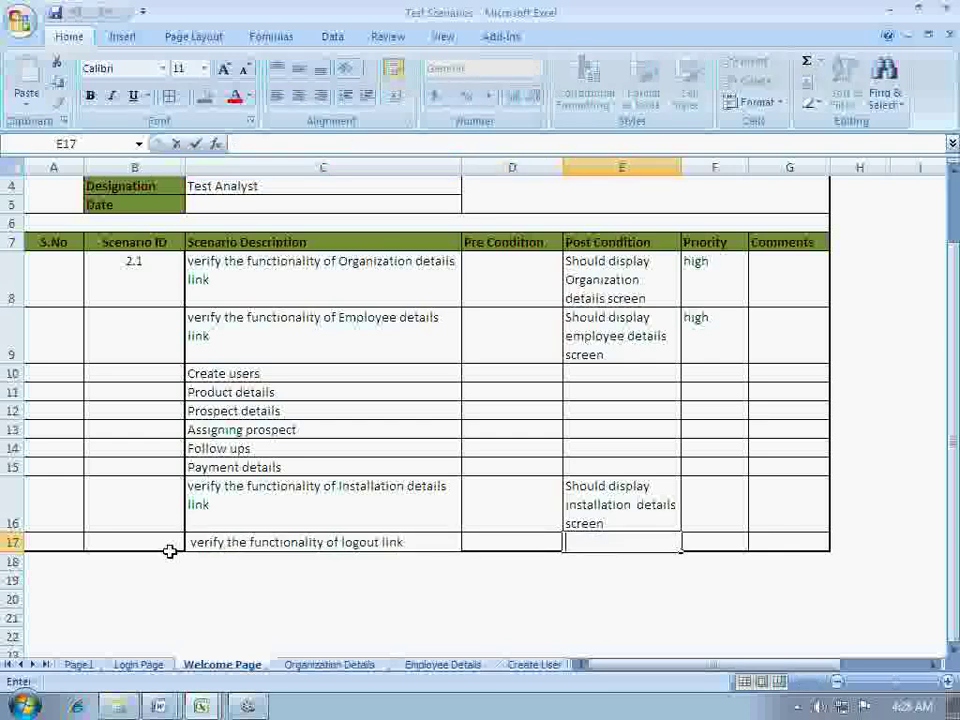
pyautogui.moveTo(201, 706)
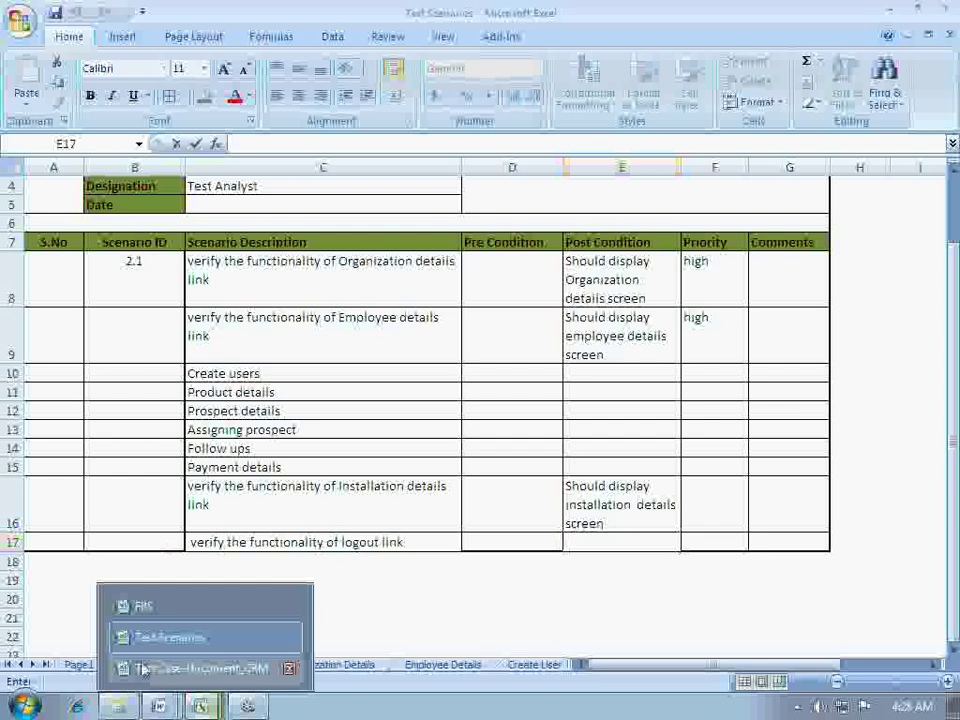
pyautogui.click(138, 606)
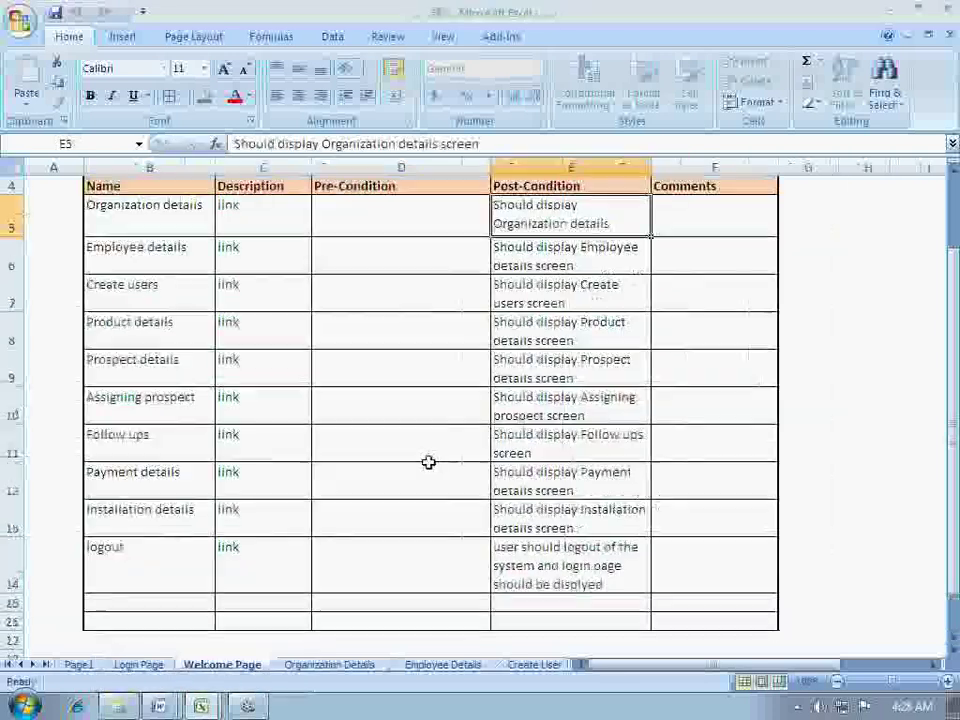
pyautogui.click(542, 584)
pyautogui.hotkey('ctrl', 'c')
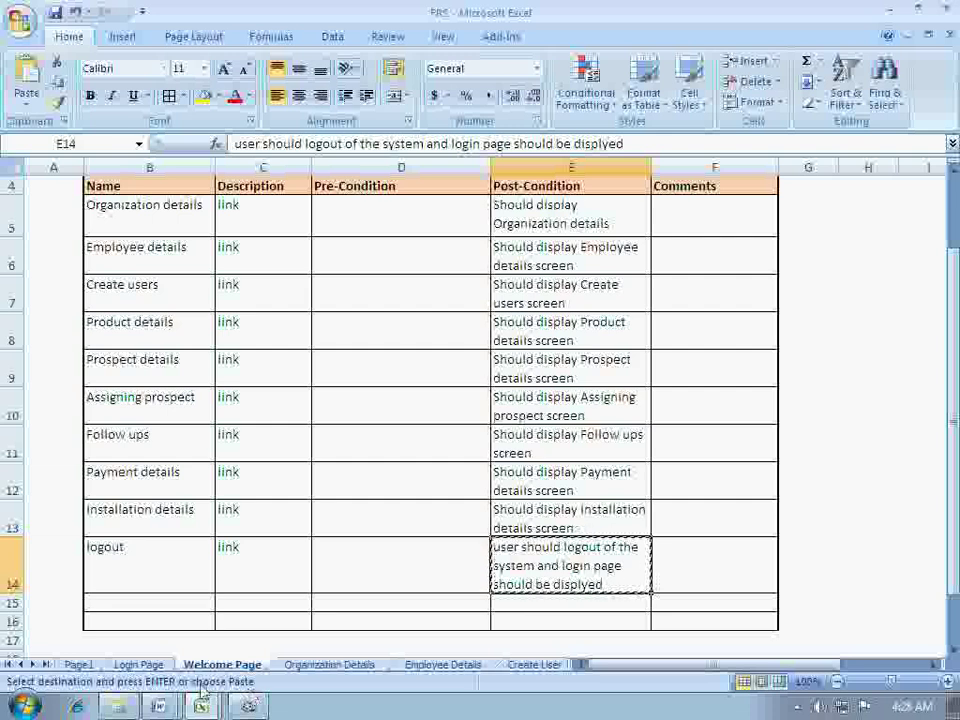
pyautogui.moveTo(198, 706)
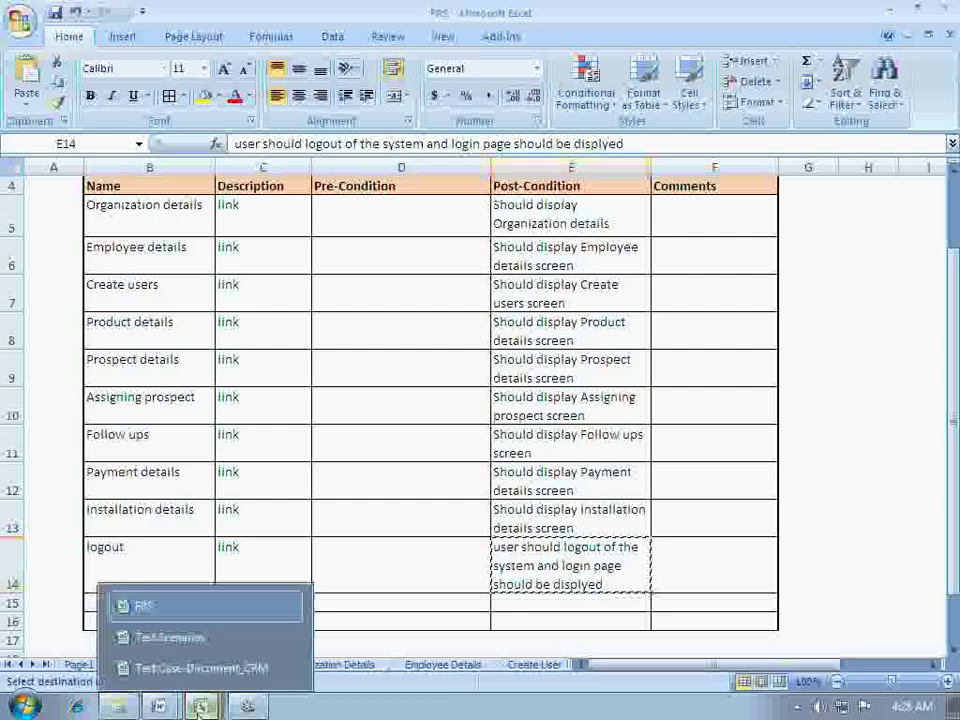
pyautogui.click(170, 637)
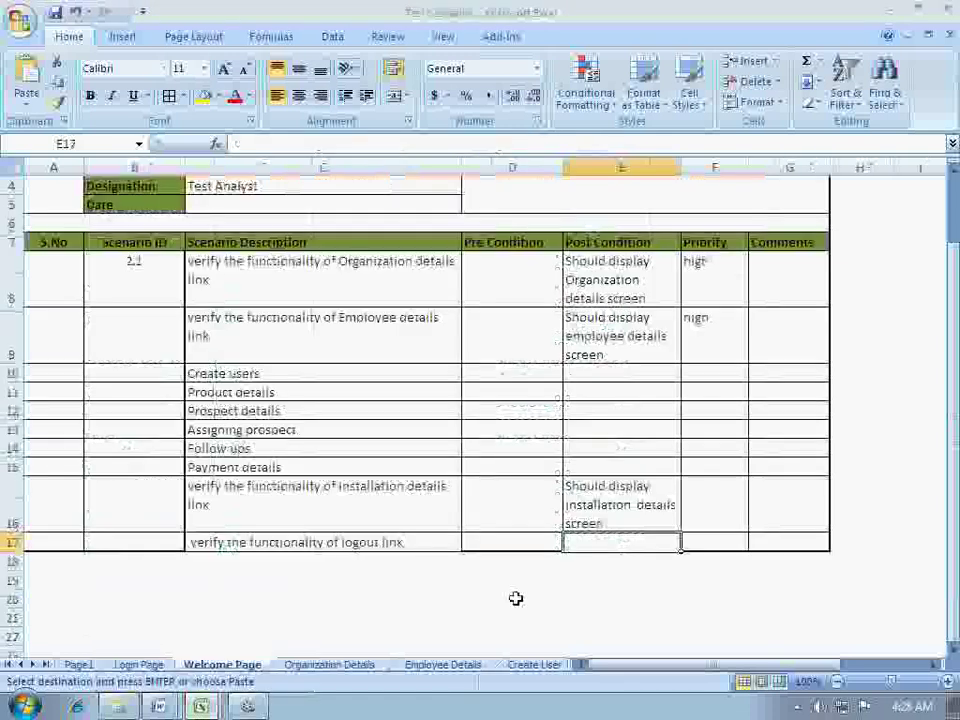
pyautogui.press('Escape')
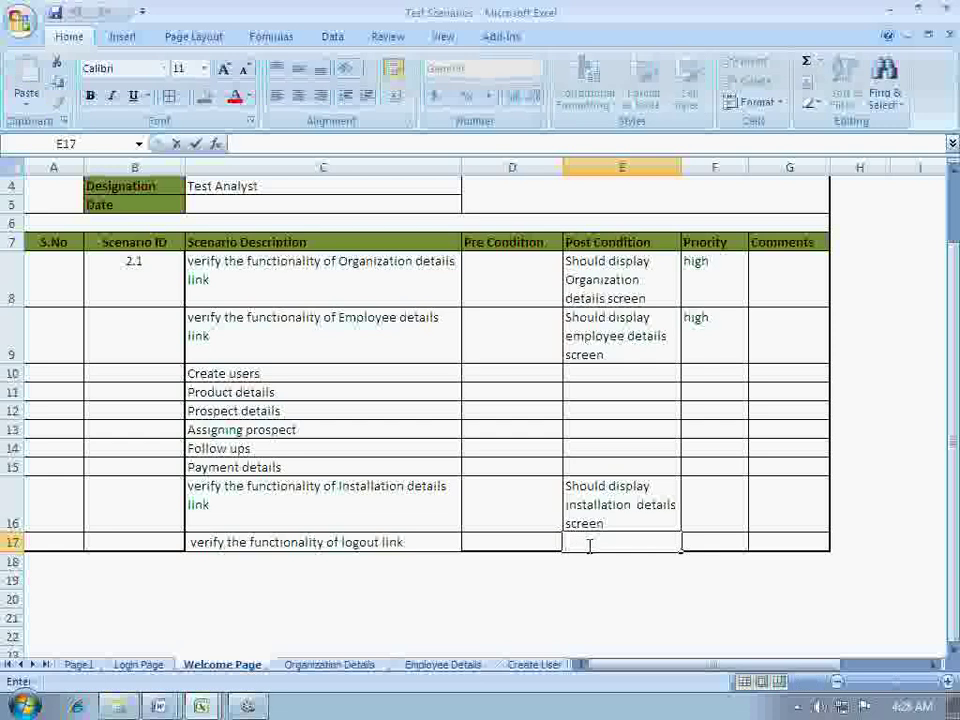
pyautogui.click(613, 524)
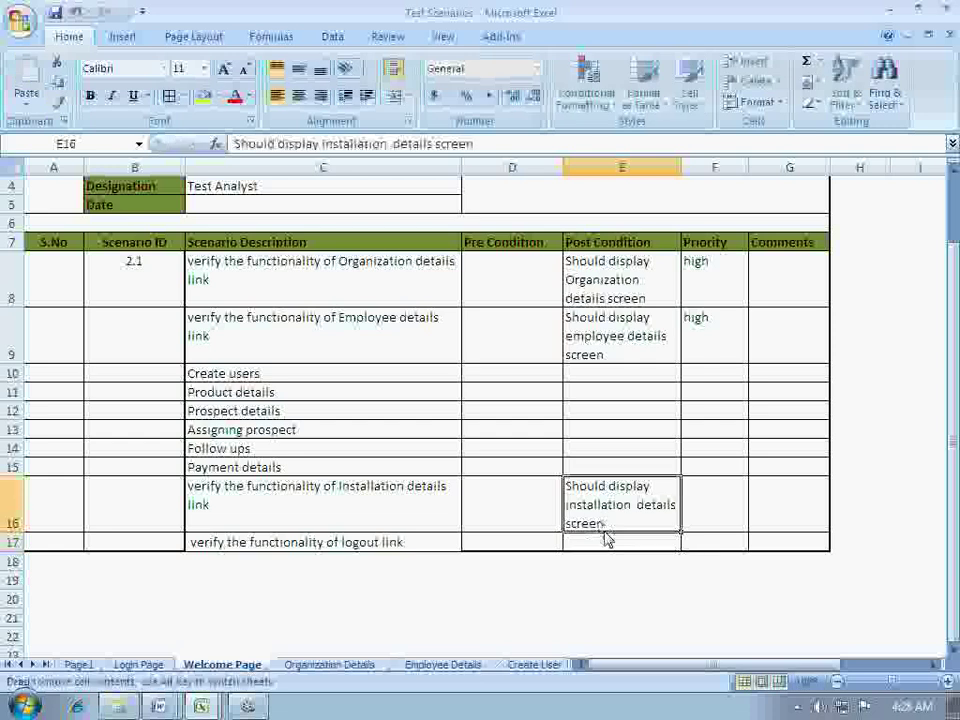
# Copy the logout link's post condition from the FRS workbook into the logout scenario's Post Condition in Test Scenarios and save the workbook
pyautogui.click(605, 541)
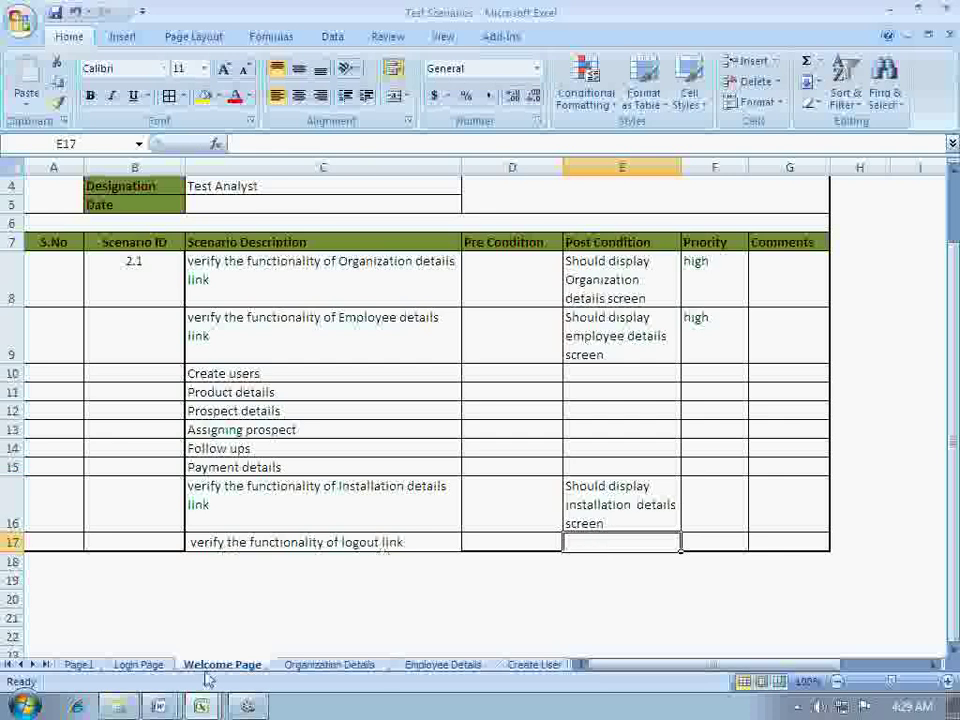
pyautogui.click(201, 706)
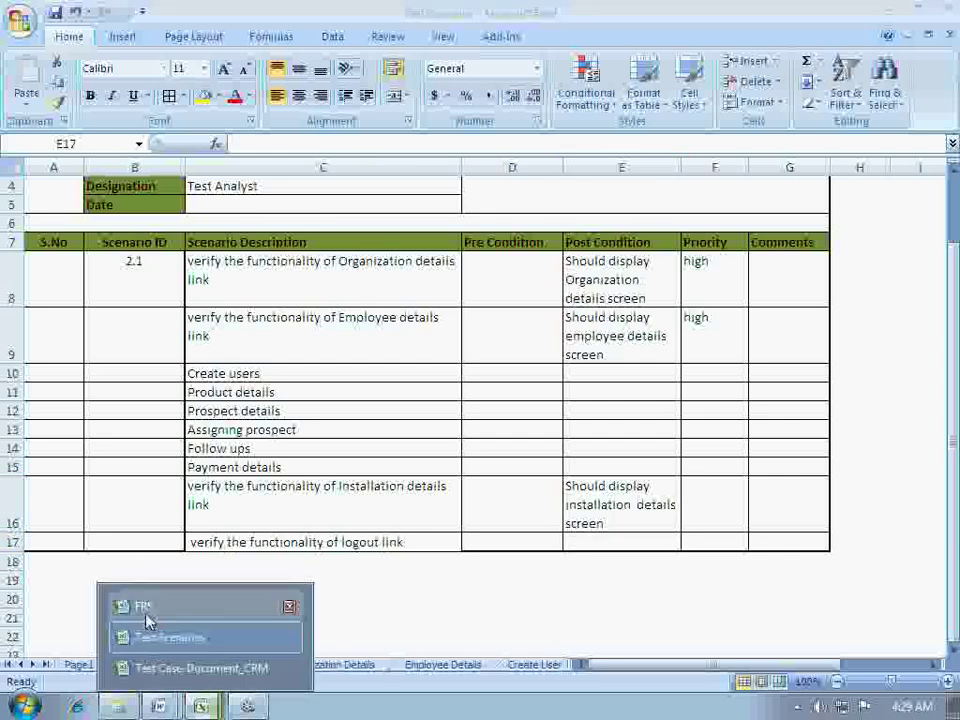
pyautogui.click(140, 606)
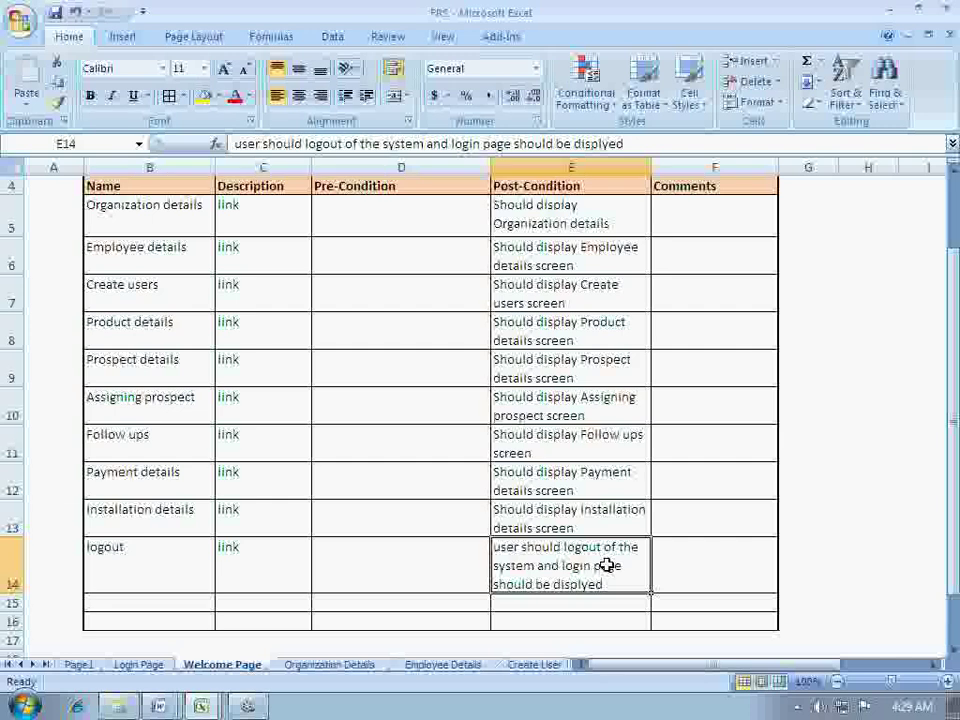
pyautogui.hotkey('ctrl', 'c')
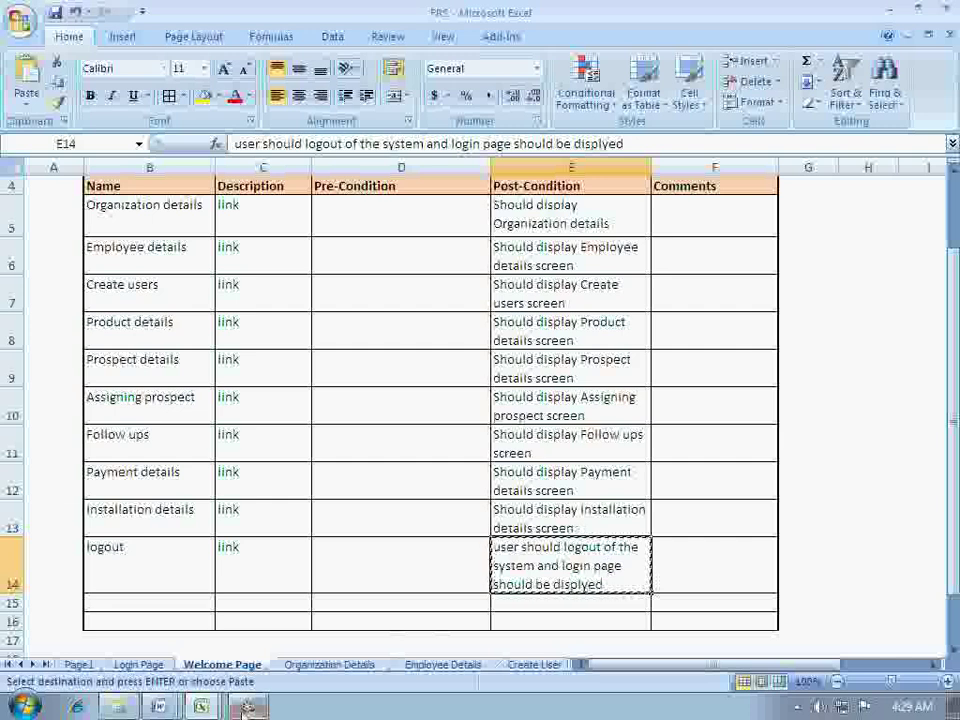
pyautogui.click(200, 707)
pyautogui.click(140, 635)
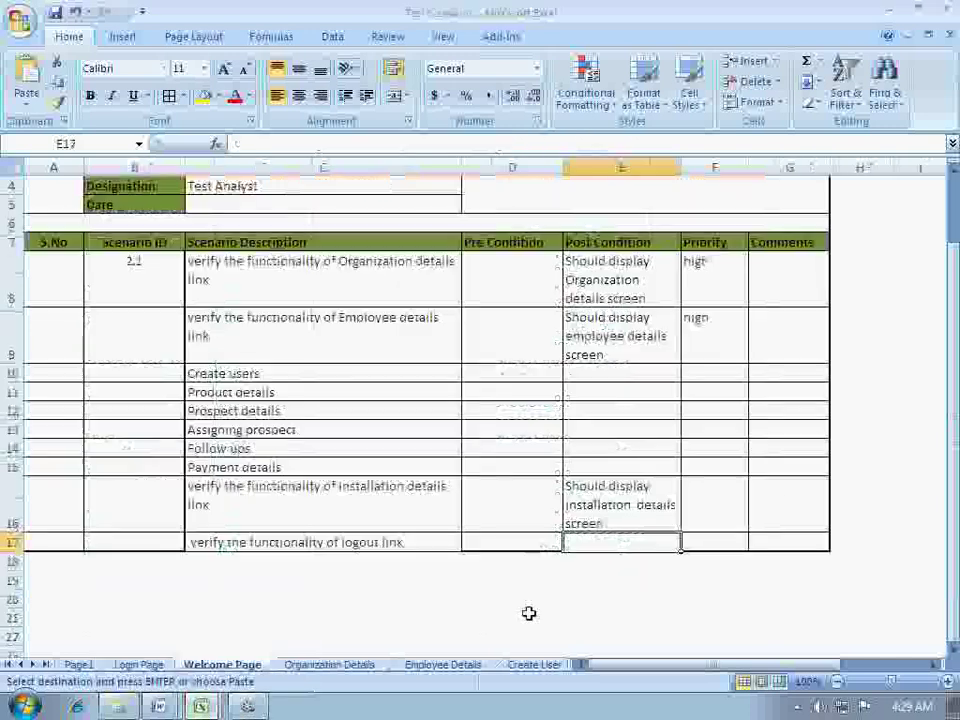
pyautogui.hotkey('ctrl', 'v')
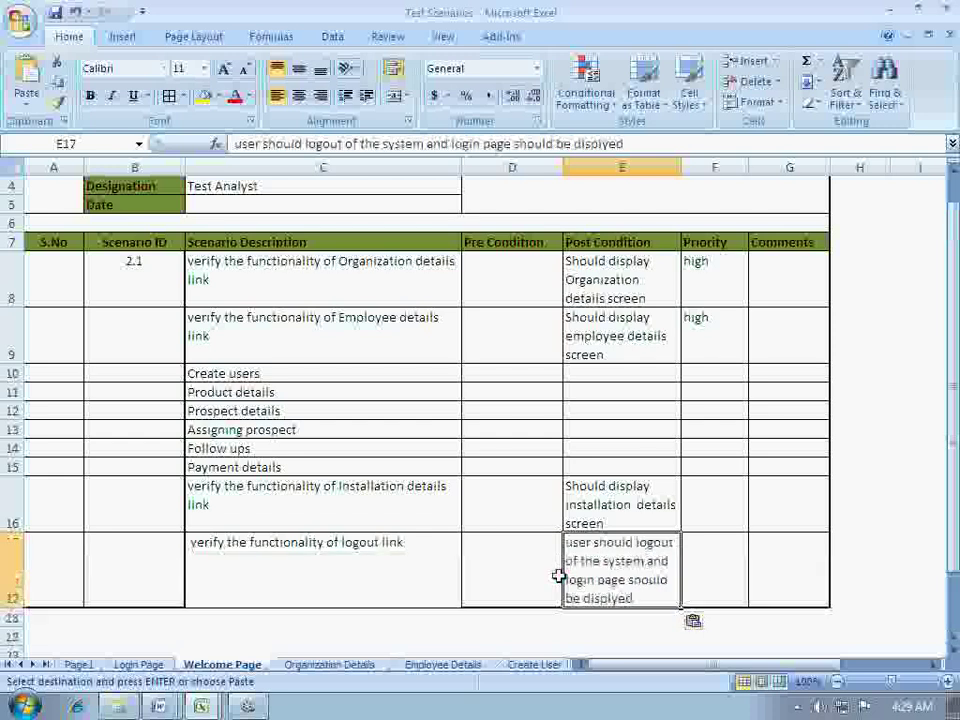
pyautogui.click(555, 574)
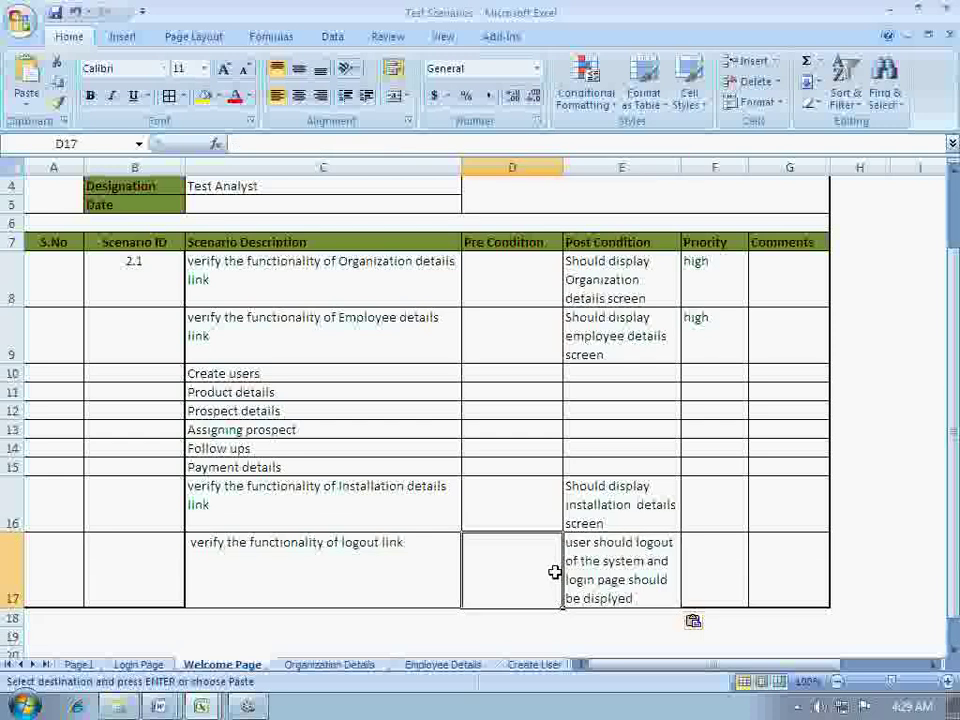
pyautogui.hotkey('ctrl', 's')
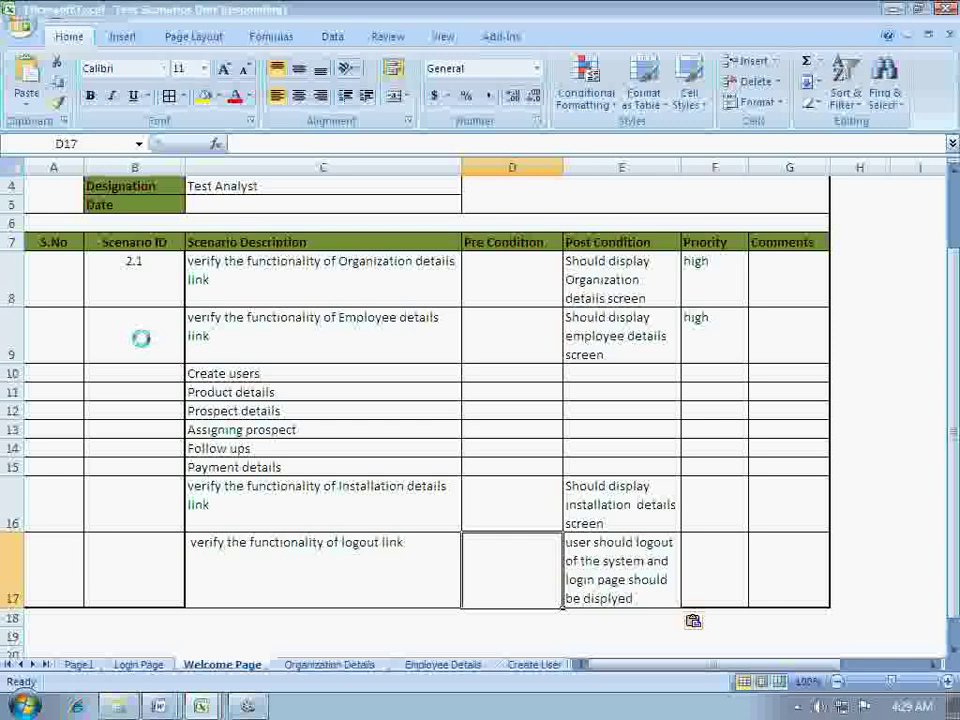
# Enter Scenario ID 2.2 for the Employee details scenario and continue the ID series down to the logout row
pyautogui.click(140, 339)
pyautogui.doubleClick(142, 339)
pyautogui.write('2.2')
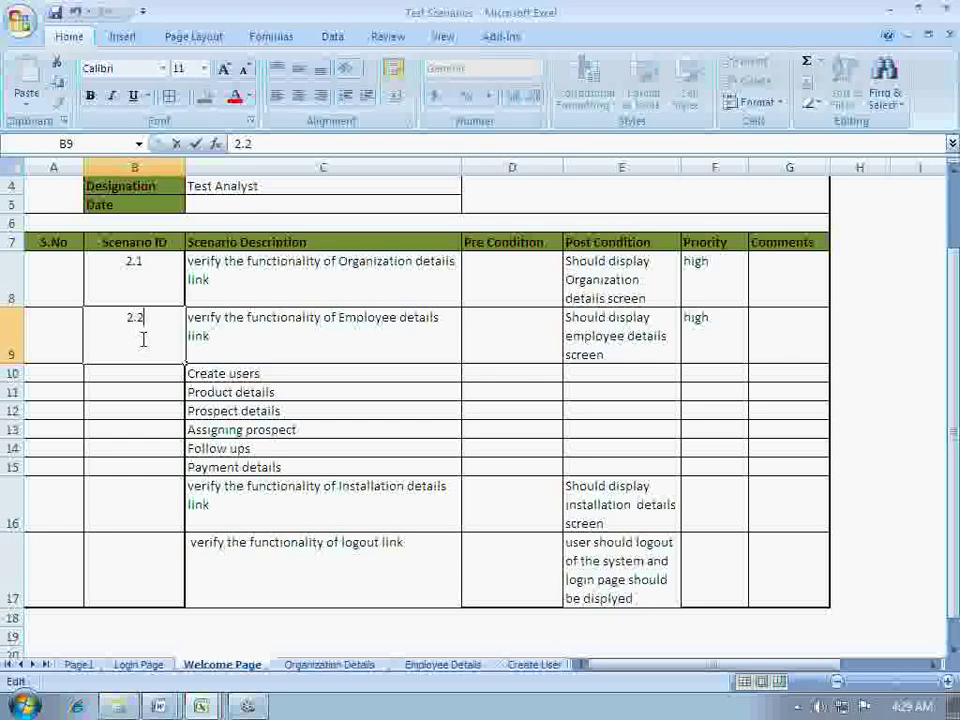
pyautogui.press('Return')
pyautogui.moveTo(152, 281); pyautogui.dragTo(154, 324)
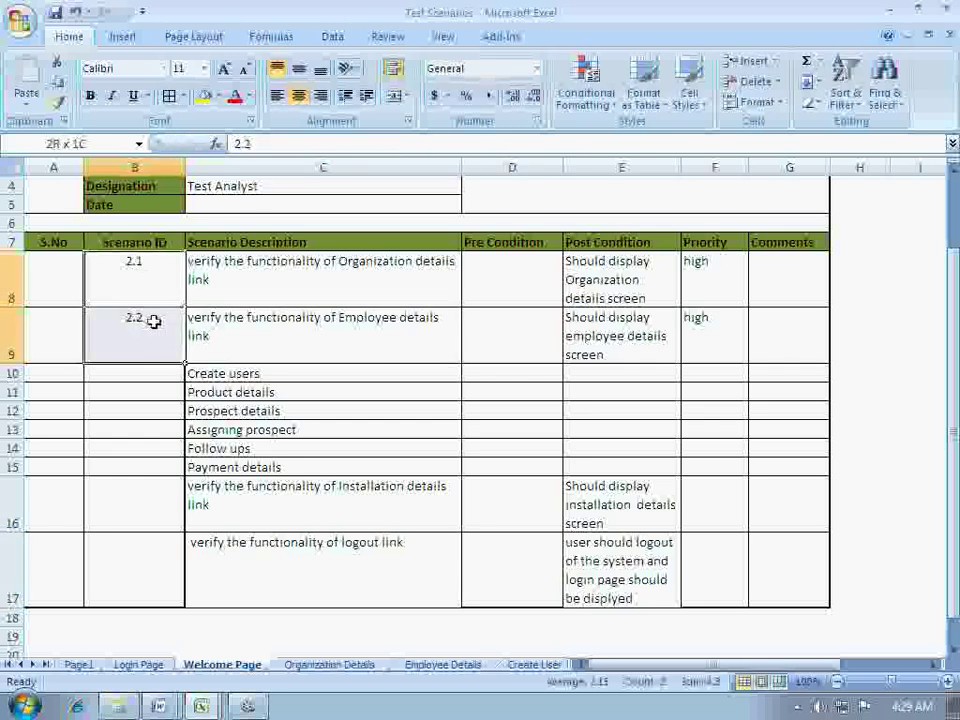
pyautogui.moveTo(186, 363); pyautogui.dragTo(175, 572)
# Change the logout scenario's ID to 2.10, show it with two decimal places, and save the workbook
pyautogui.doubleClick(146, 570)
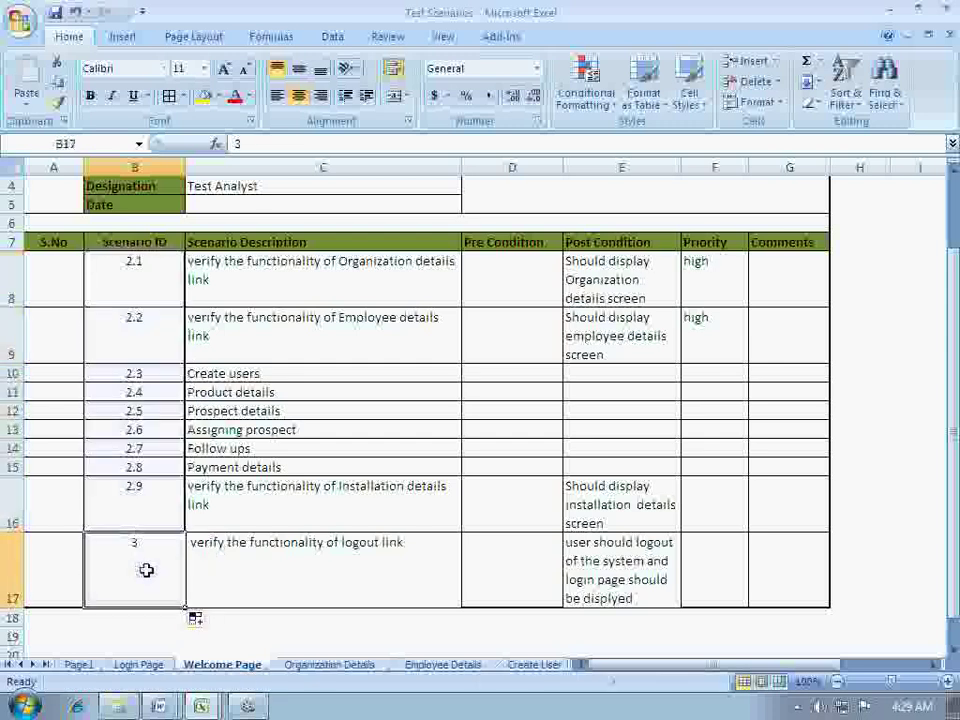
pyautogui.press('BackSpace')
pyautogui.write('2.10')
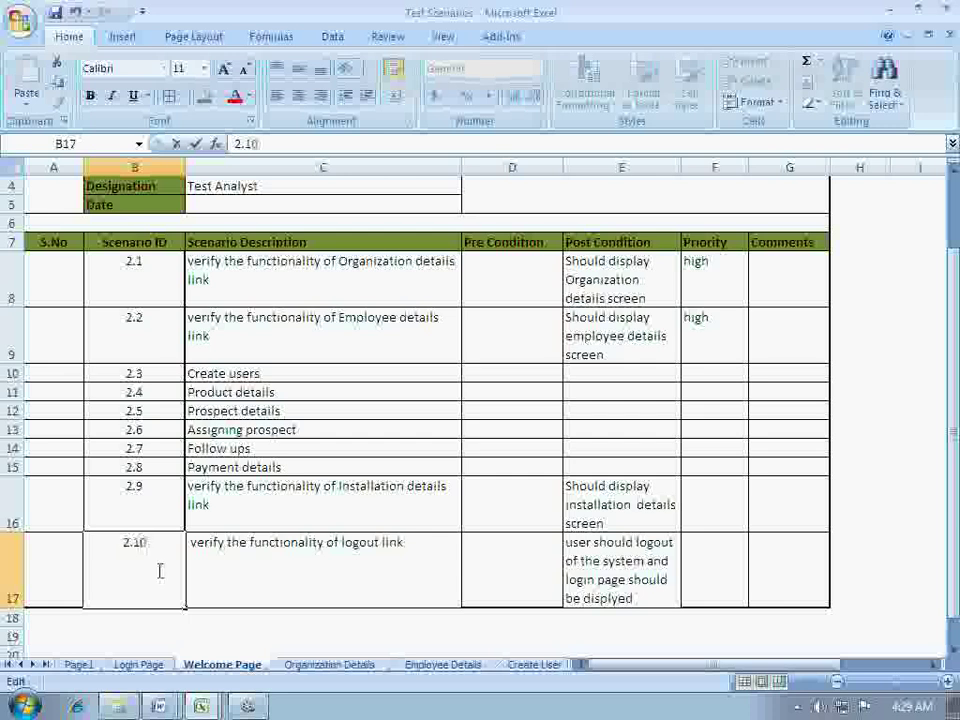
pyautogui.click(195, 565)
pyautogui.click(176, 563)
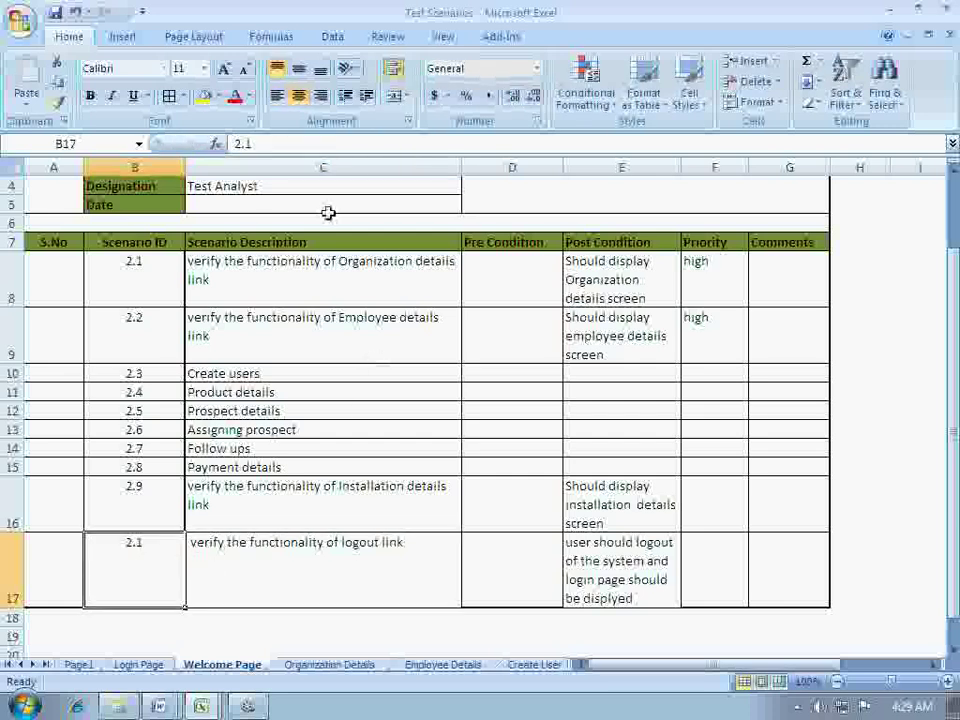
pyautogui.click(511, 96)
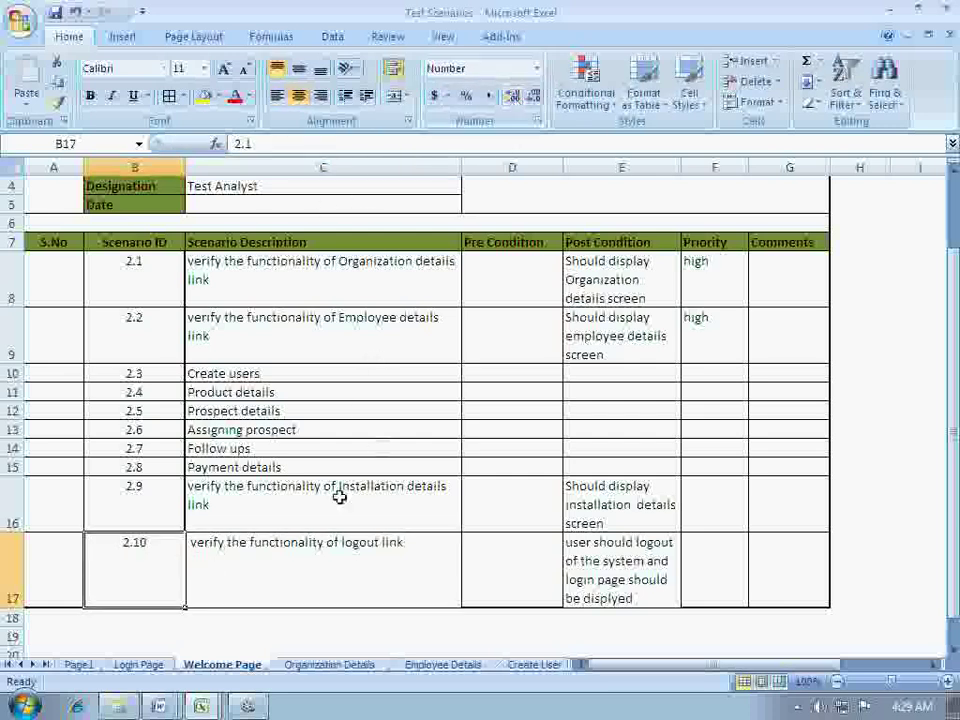
pyautogui.click(326, 563)
pyautogui.hotkey('ctrl', 's')
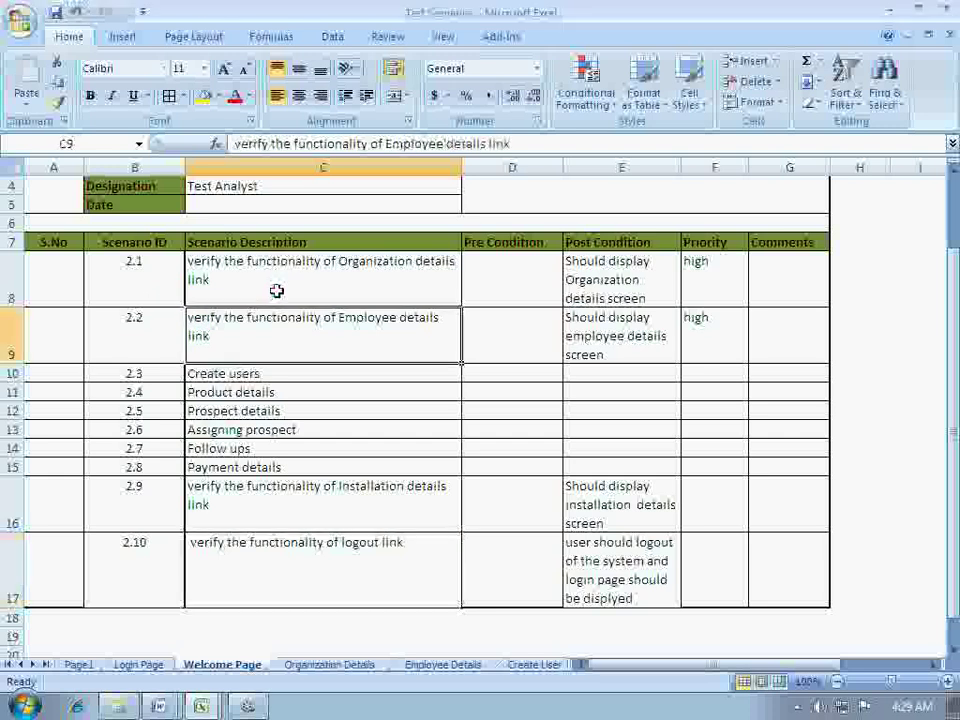
pyautogui.click(156, 281)
pyautogui.click(261, 283)
pyautogui.doubleClick(242, 279)
pyautogui.moveTo(242, 279); pyautogui.dragTo(163, 271)
pyautogui.click(163, 271)
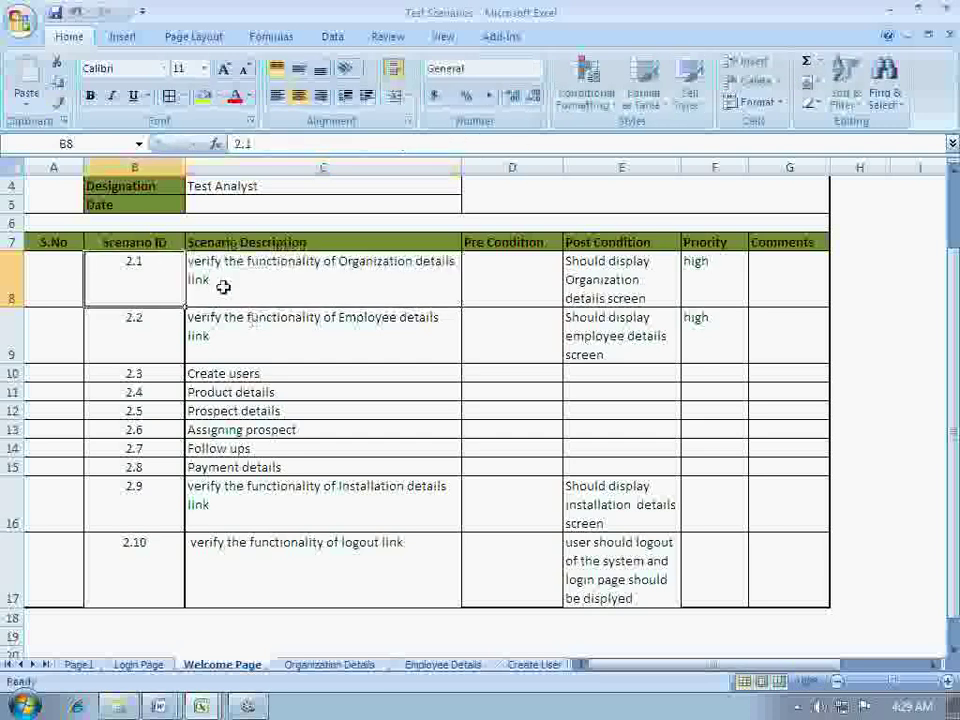
# Copy scenario 2.1's description text into the first Scenario Description on the Welcome Page sheet of the Test Case-Document_CRM workbook
pyautogui.click(257, 285)
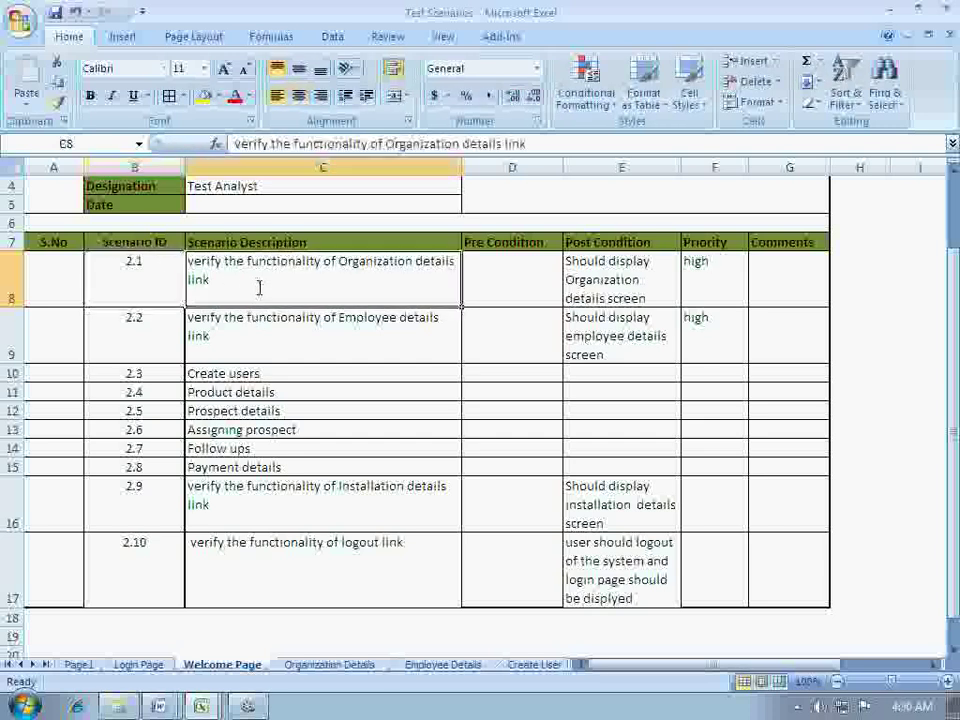
pyautogui.doubleClick(236, 279)
pyautogui.moveTo(236, 279); pyautogui.dragTo(179, 264)
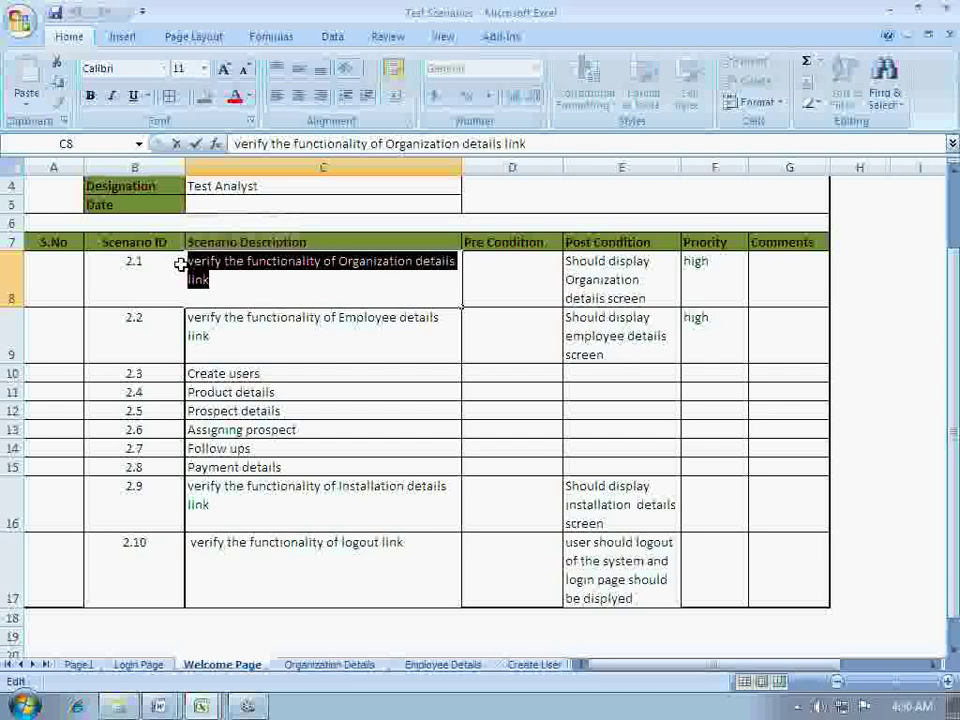
pyautogui.click(201, 706)
pyautogui.click(182, 638)
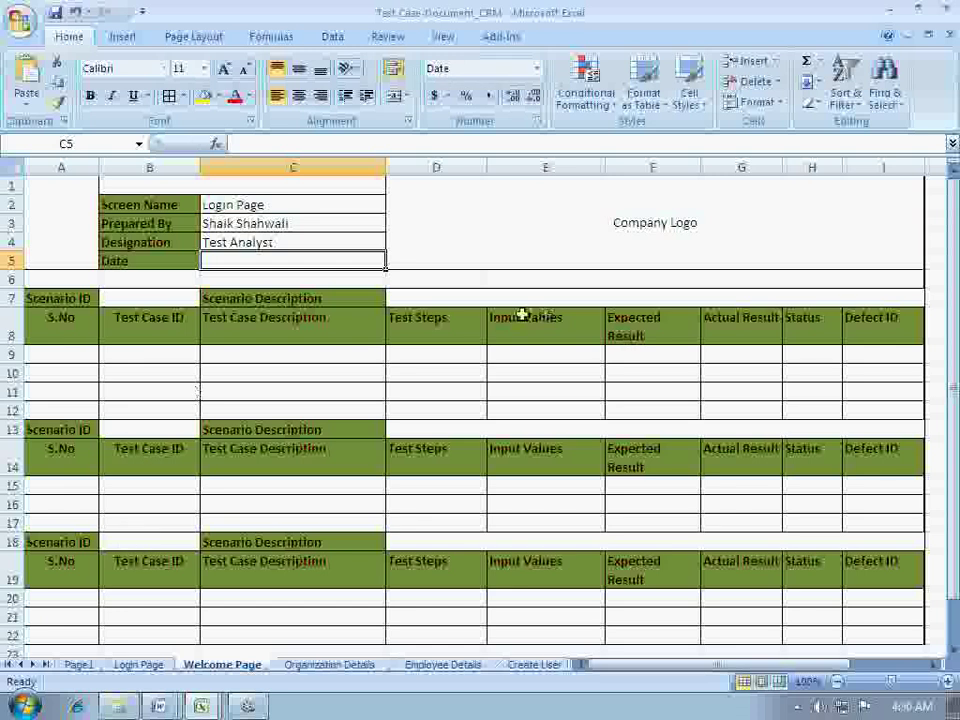
pyautogui.doubleClick(467, 297)
pyautogui.write('verify the functionality of Organization details link')
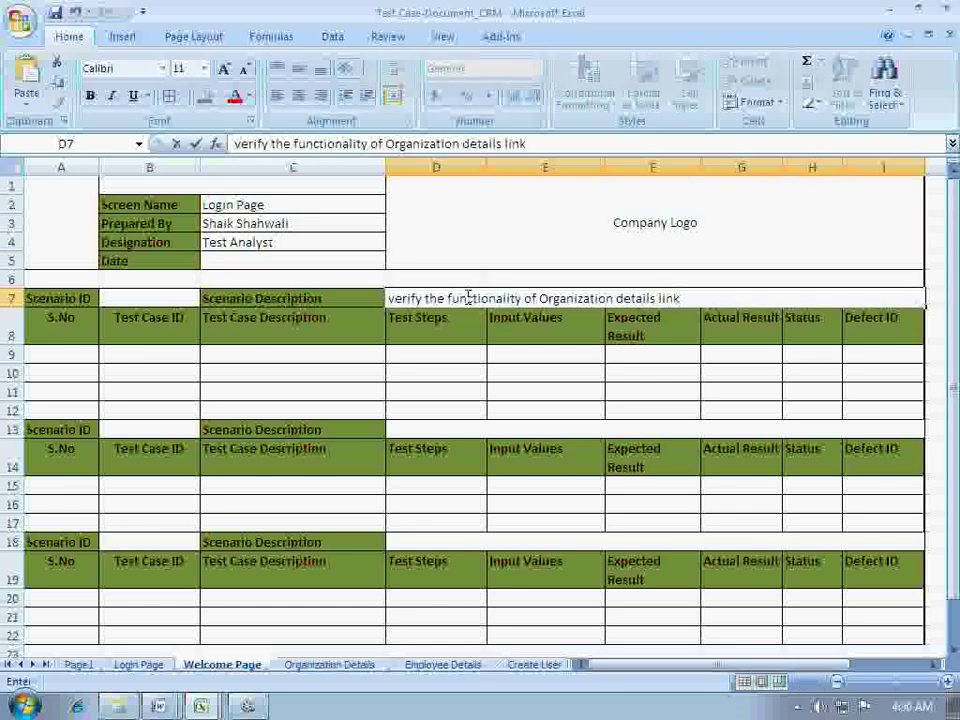
# Enter 2.1 as the first block's Scenario ID and 2.1.1 as its first Test Case ID
pyautogui.doubleClick(172, 296)
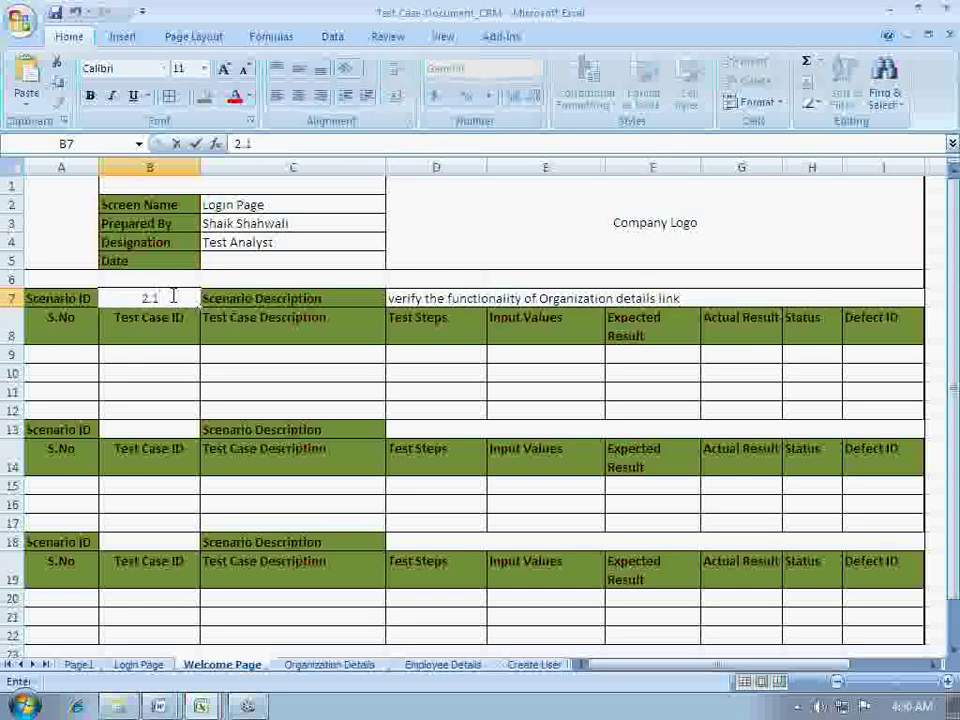
pyautogui.click(168, 355)
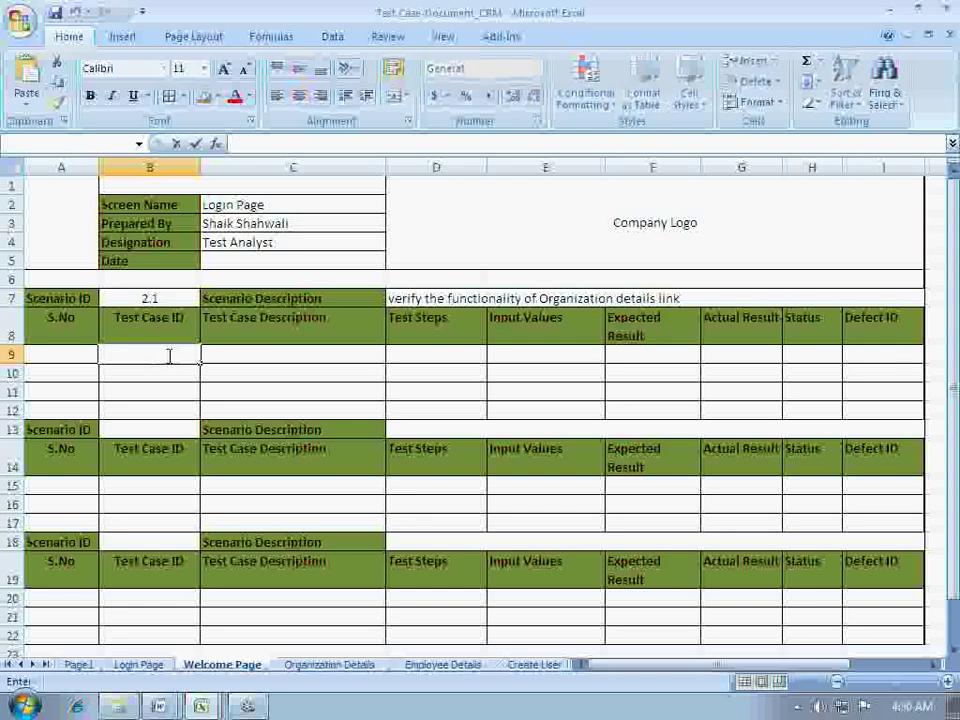
pyautogui.write('2.1')
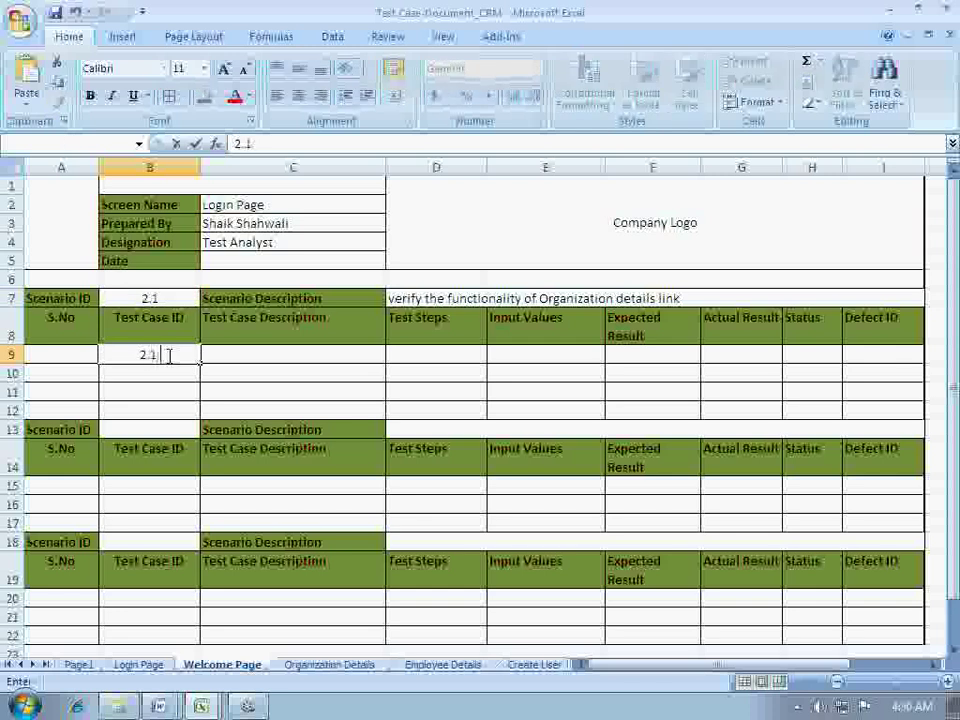
pyautogui.write('.1')
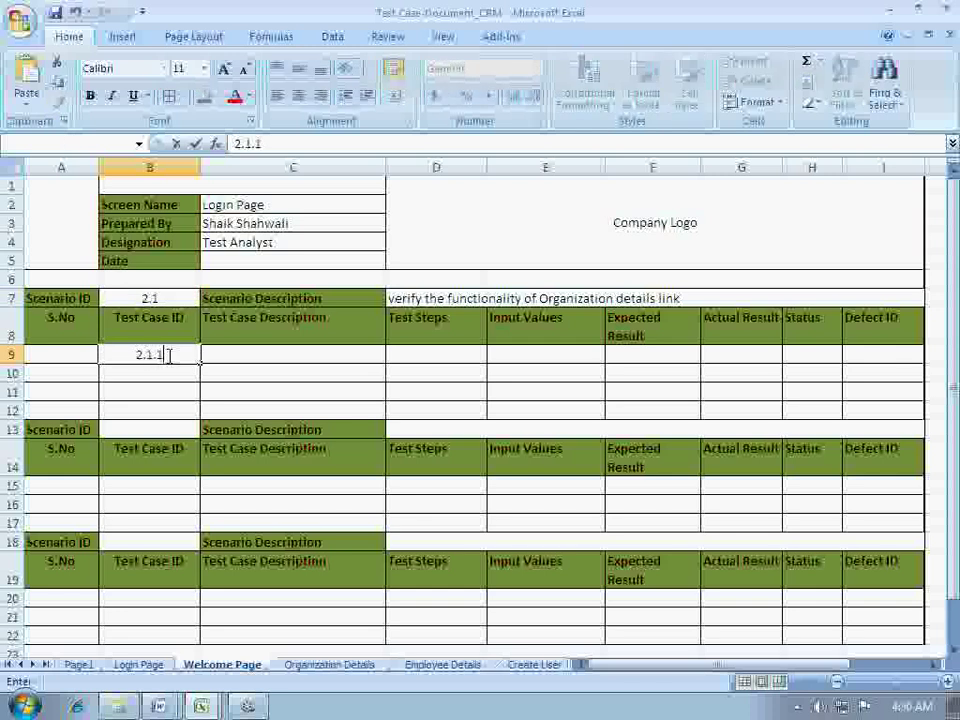
pyautogui.click(225, 354)
pyautogui.click(142, 298)
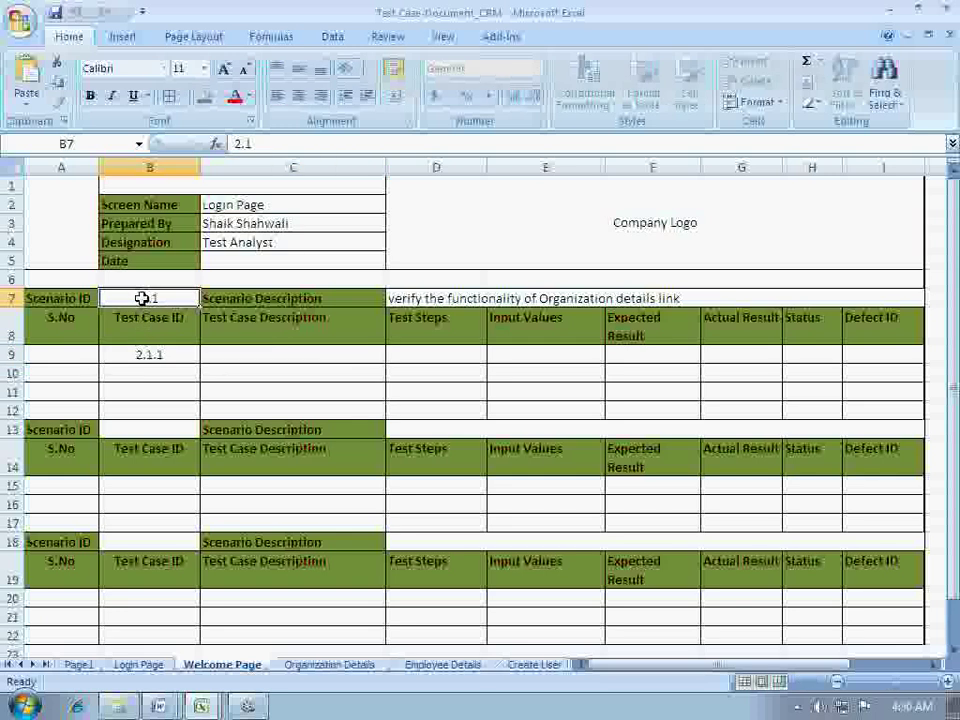
pyautogui.click(143, 355)
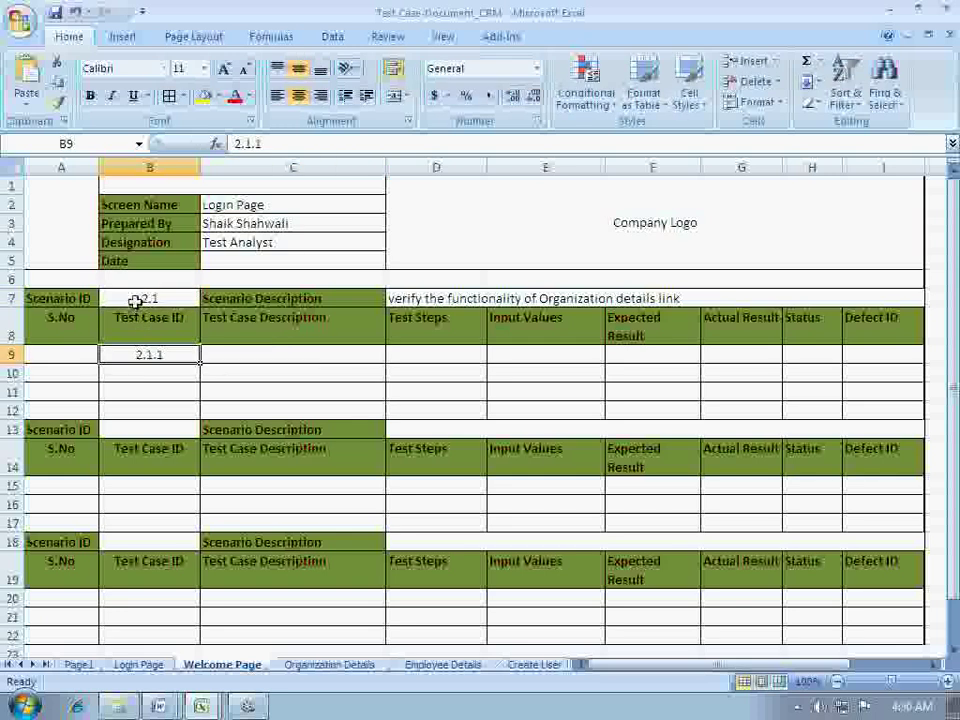
pyautogui.click(135, 300)
pyautogui.click(145, 357)
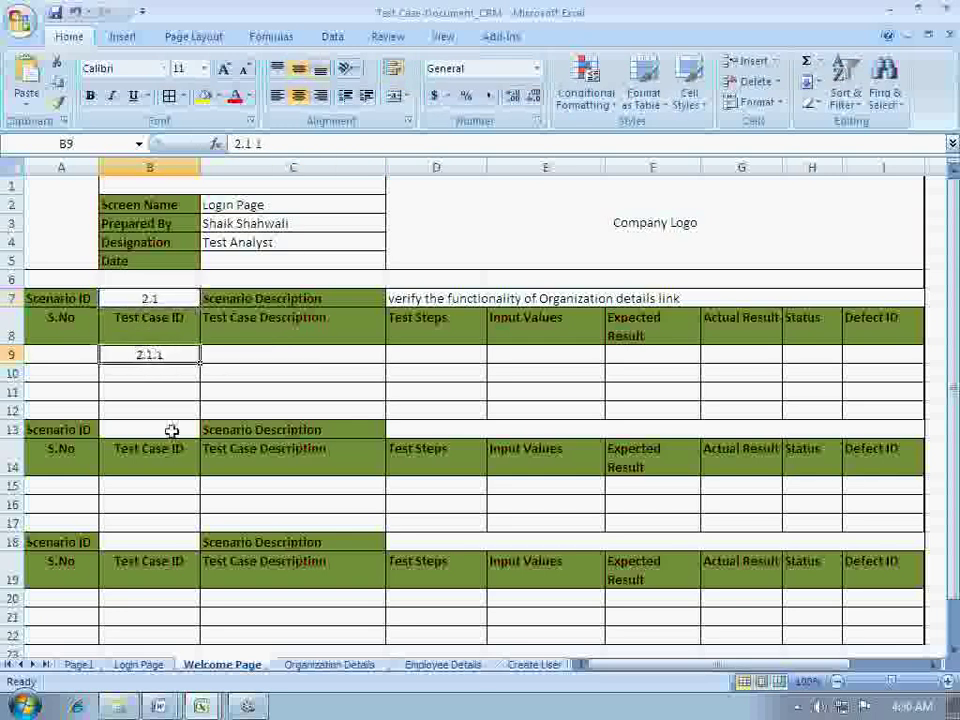
# Enter "test the functionality of organization details link" as the Test Case Description for test case 2.1.1
pyautogui.click(212, 358)
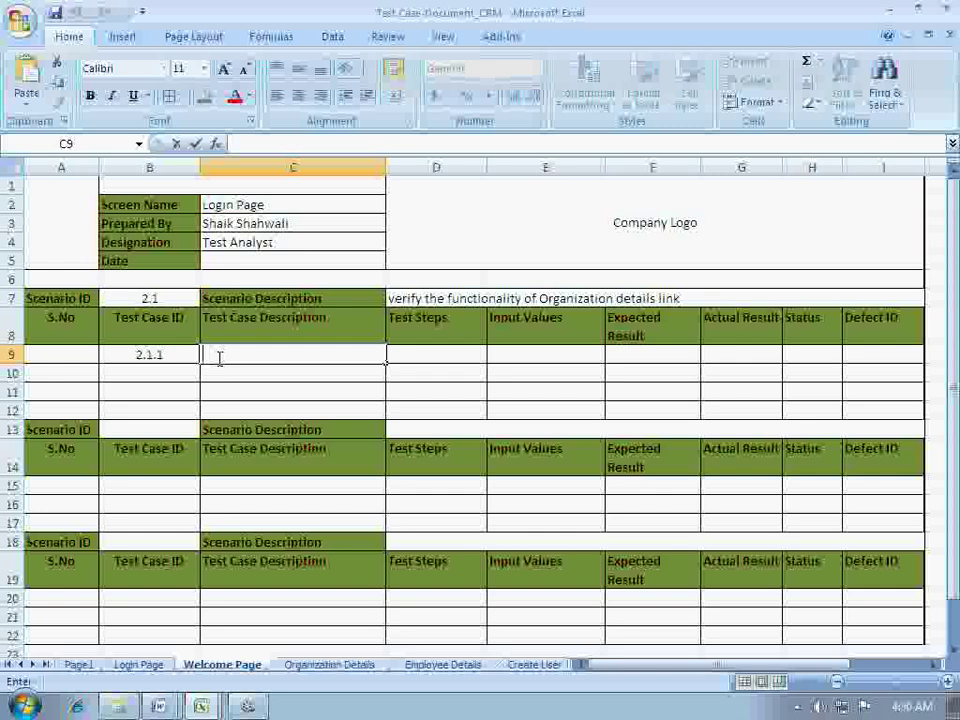
pyautogui.write('Test')
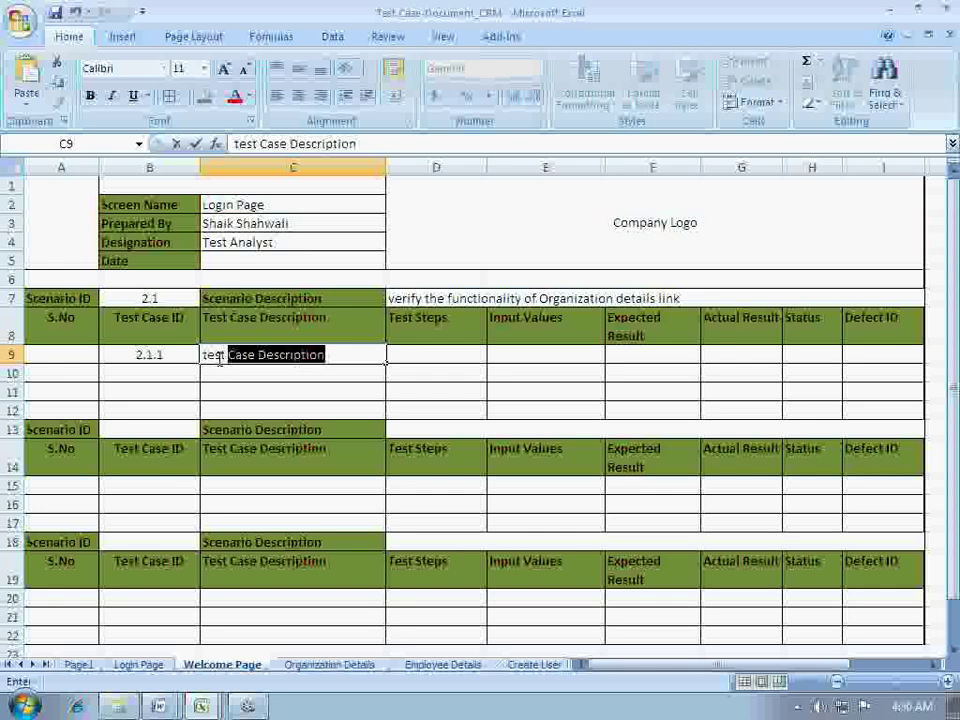
pyautogui.write(' the functina')
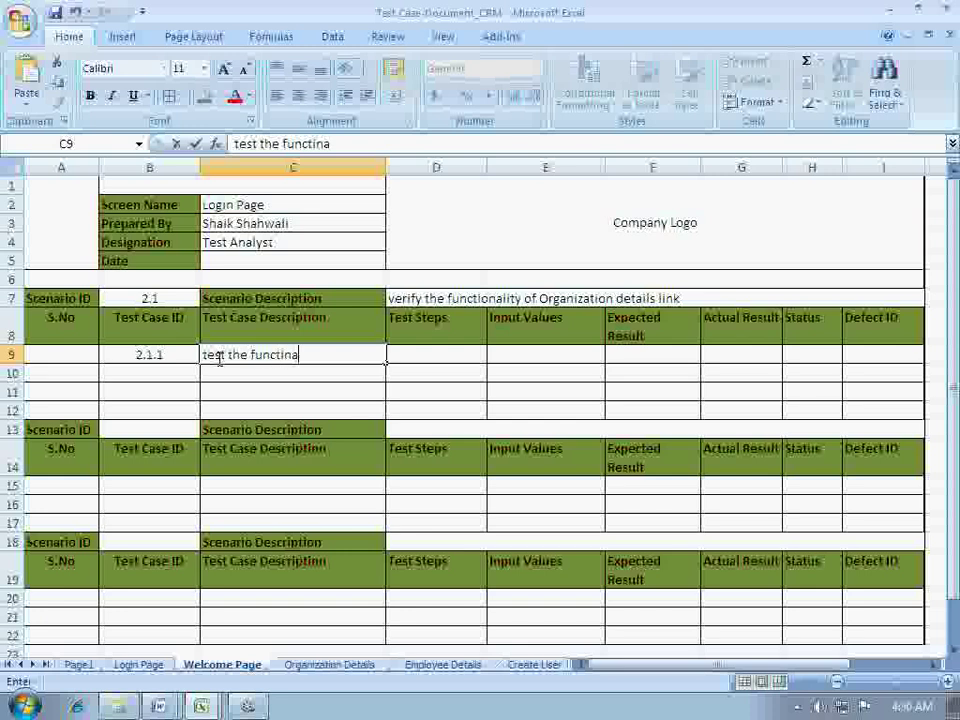
pyautogui.write('lity ')
pyautogui.write('onal')
pyautogui.write('ity of')
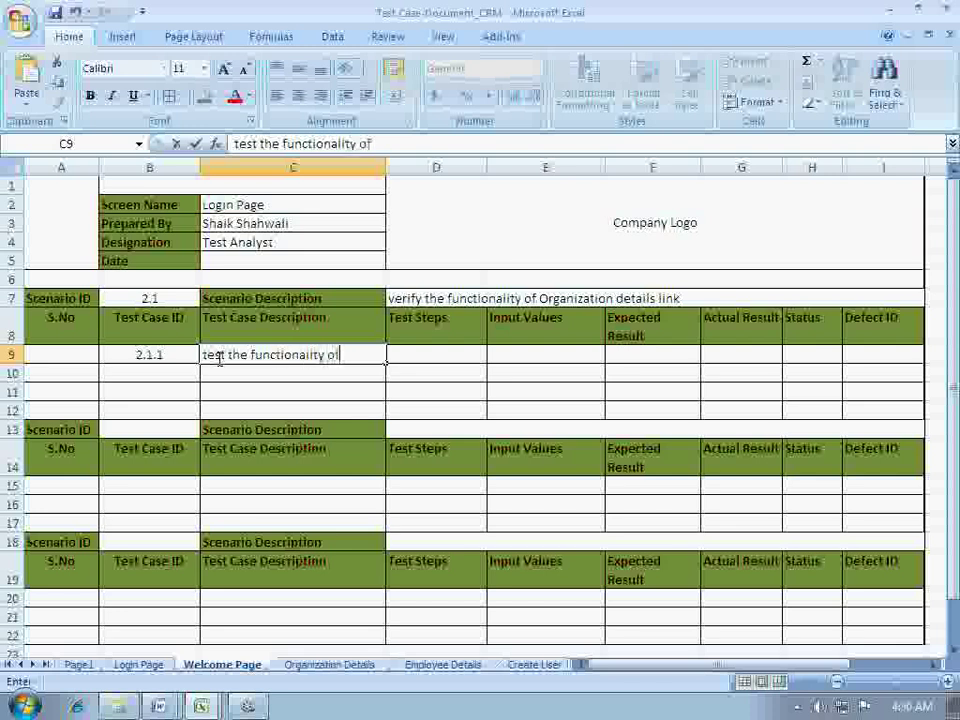
pyautogui.write(' organization')
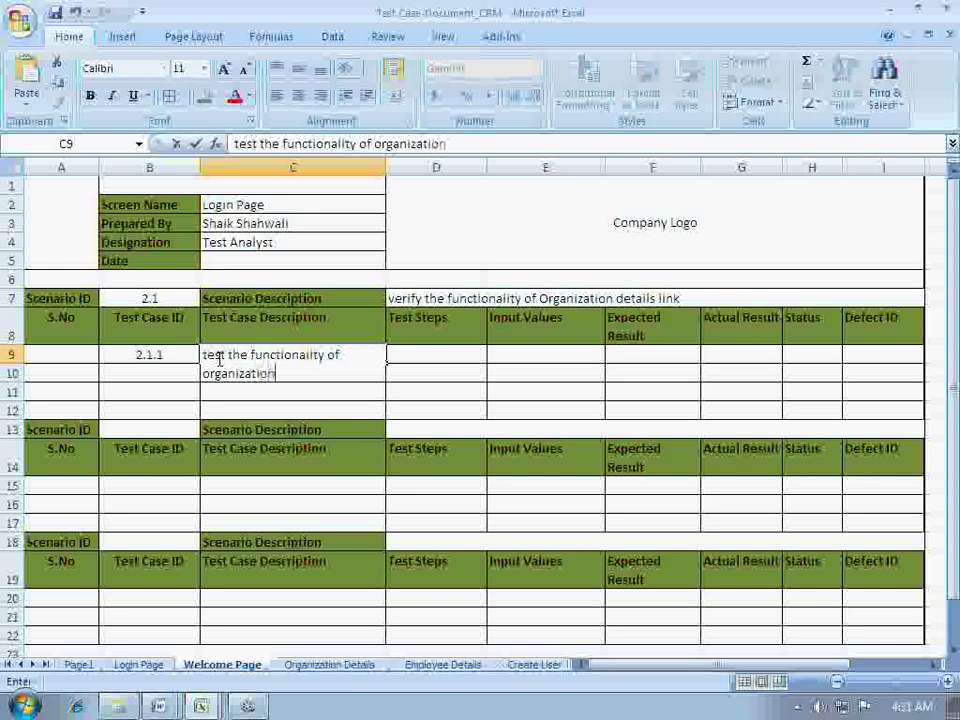
pyautogui.write(' details')
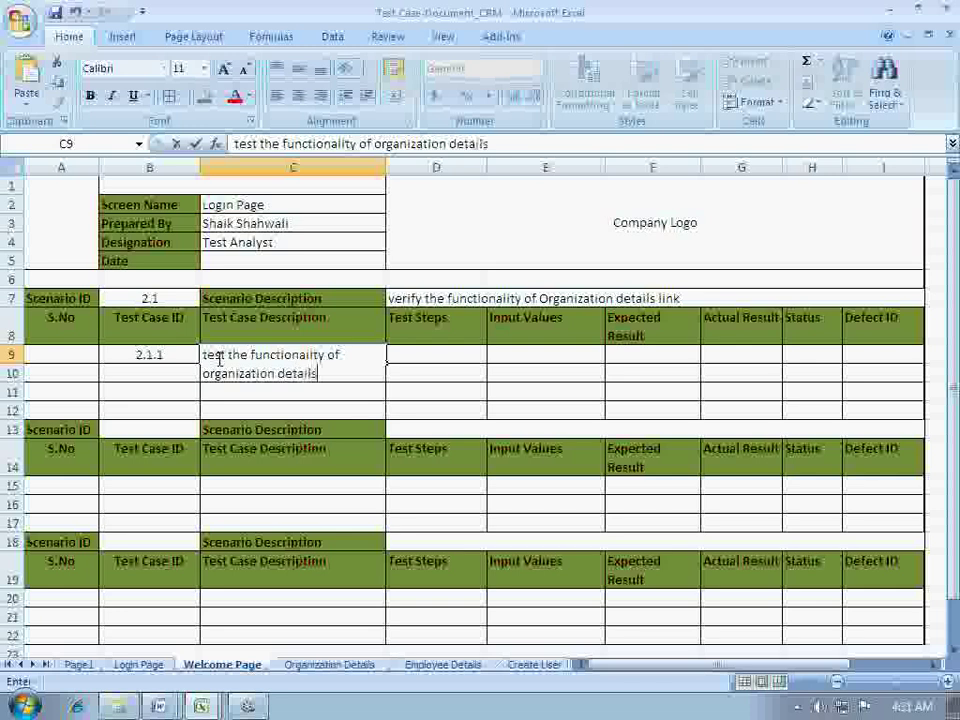
pyautogui.write('ink')
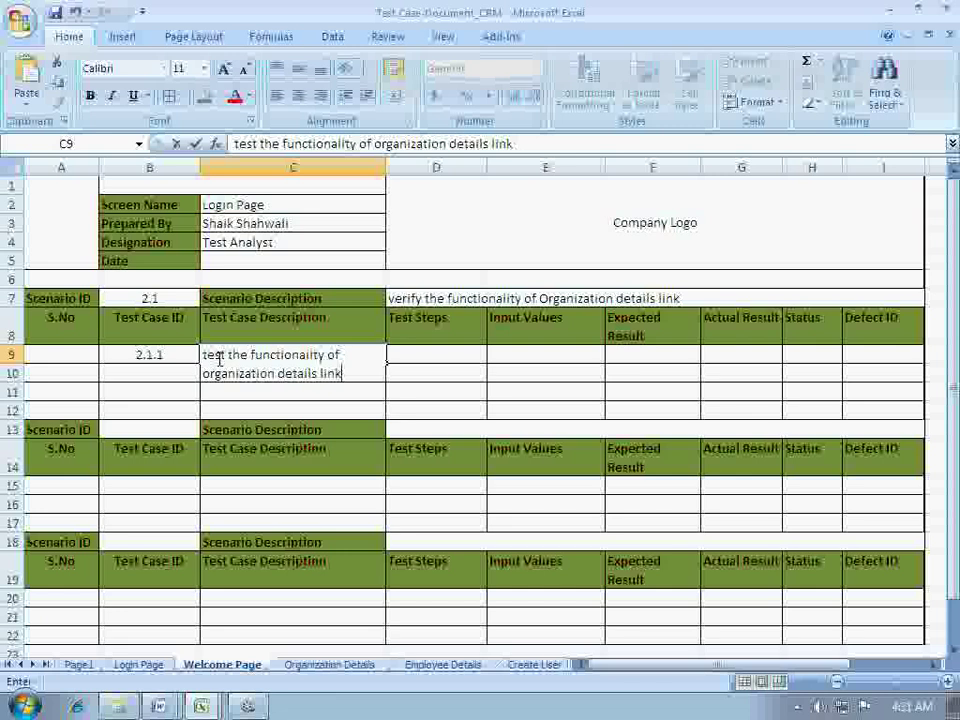
# Enter "click on organization details link" as the Test Steps for test case 2.1.1
pyautogui.click(427, 356)
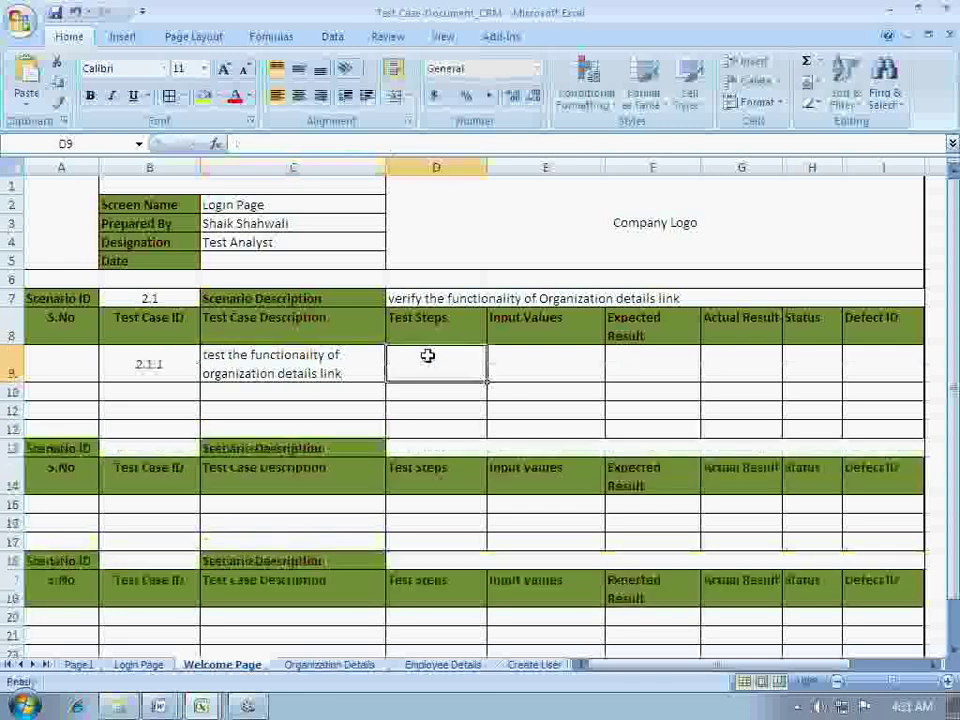
pyautogui.click(505, 364)
pyautogui.click(467, 370)
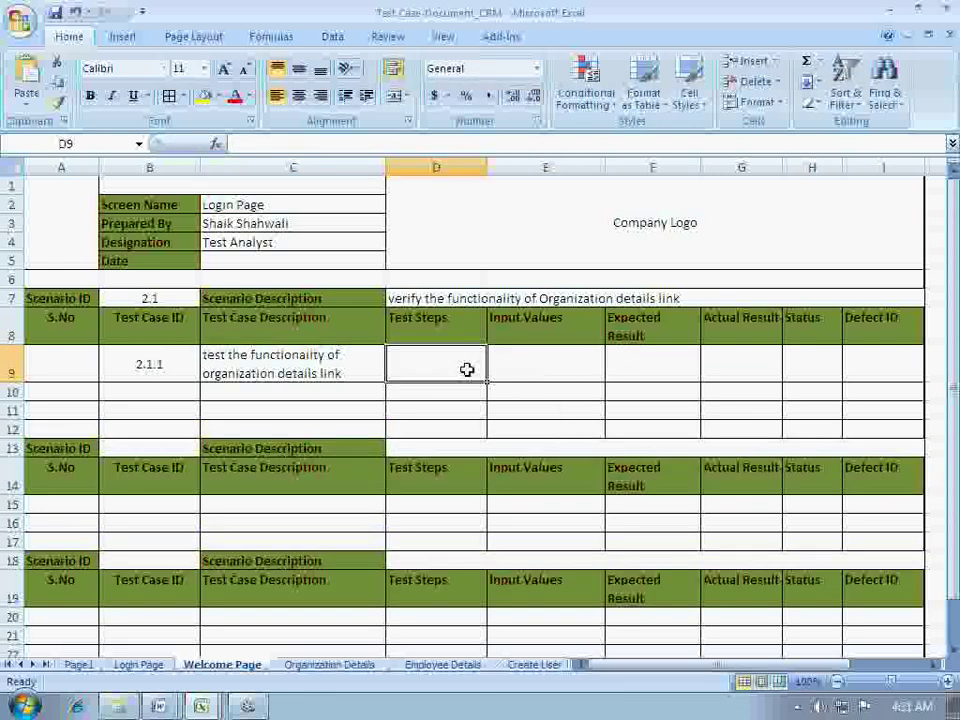
pyautogui.doubleClick(467, 370)
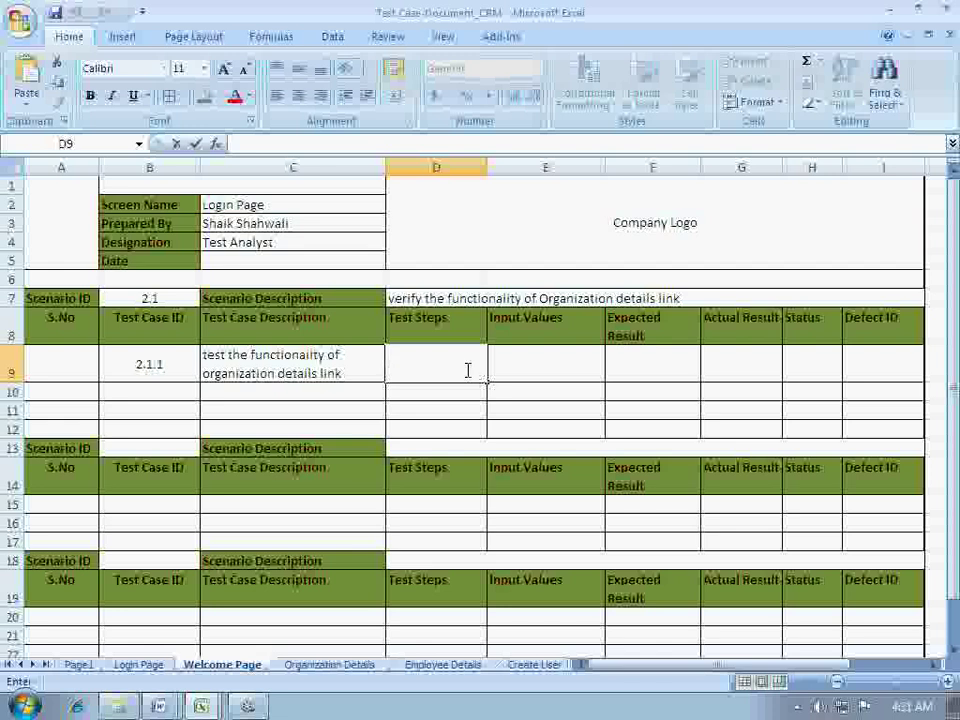
pyautogui.click(315, 364)
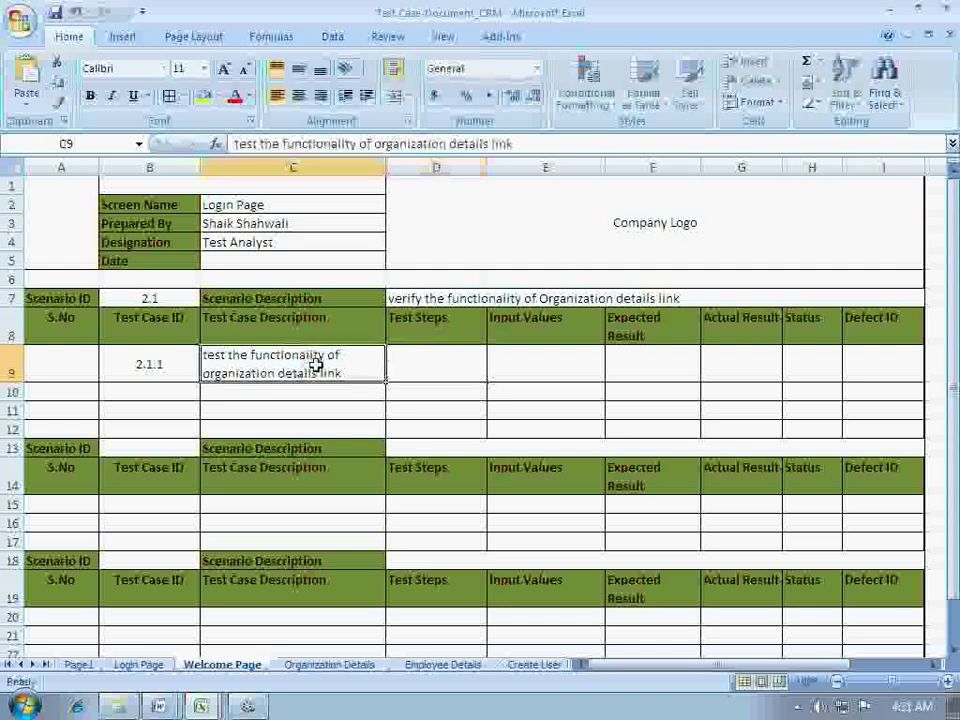
pyautogui.doubleClick(400, 367)
pyautogui.doubleClick(403, 369)
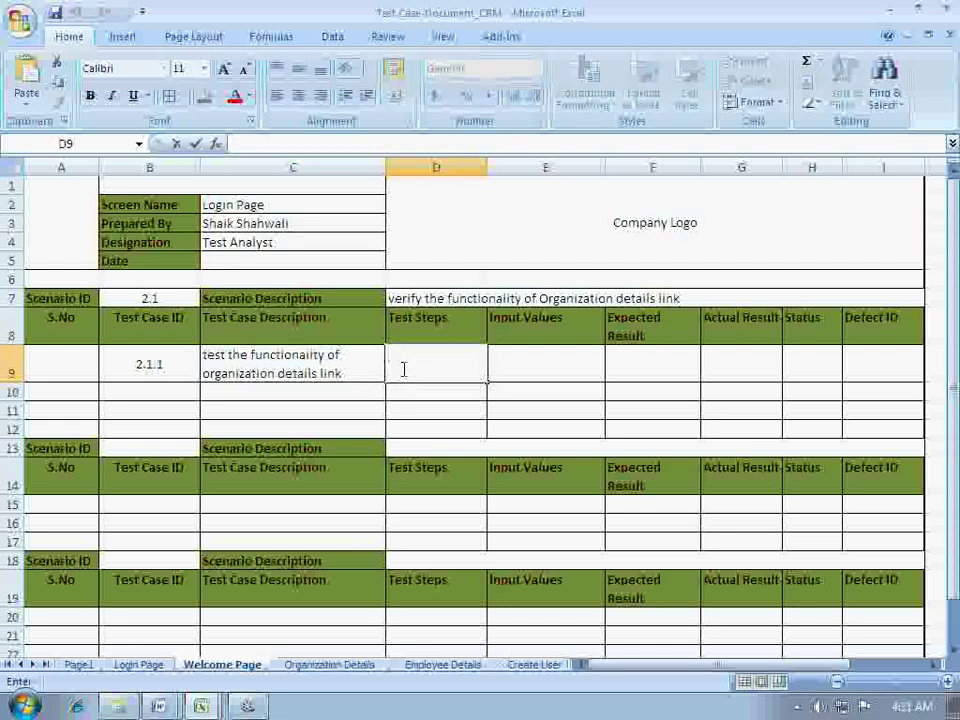
pyautogui.write('click on')
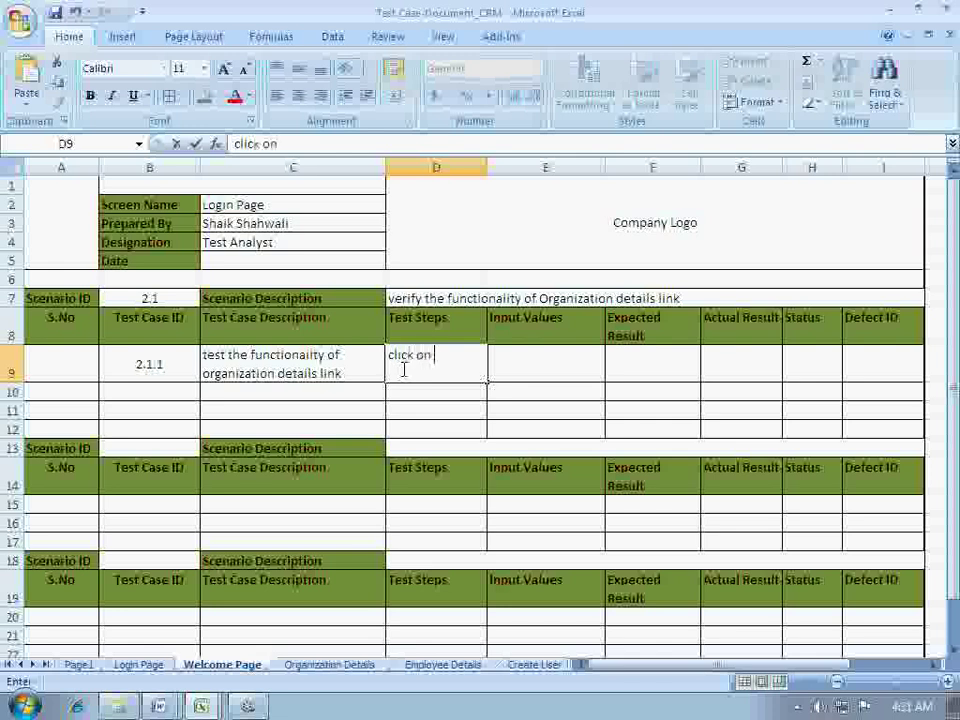
pyautogui.write(' orga')
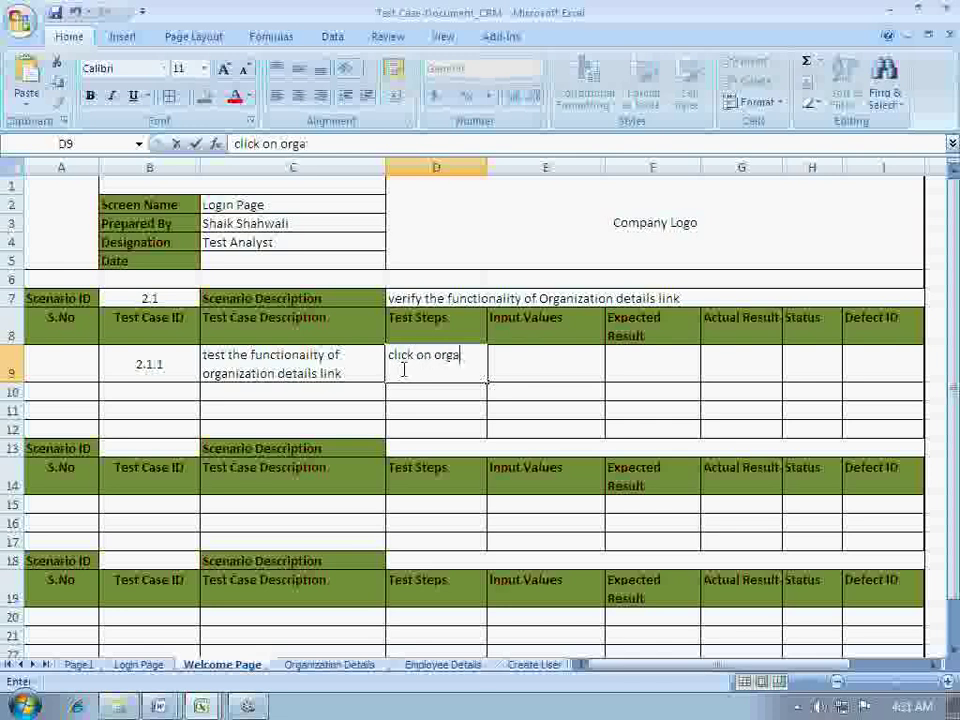
pyautogui.write('nization ')
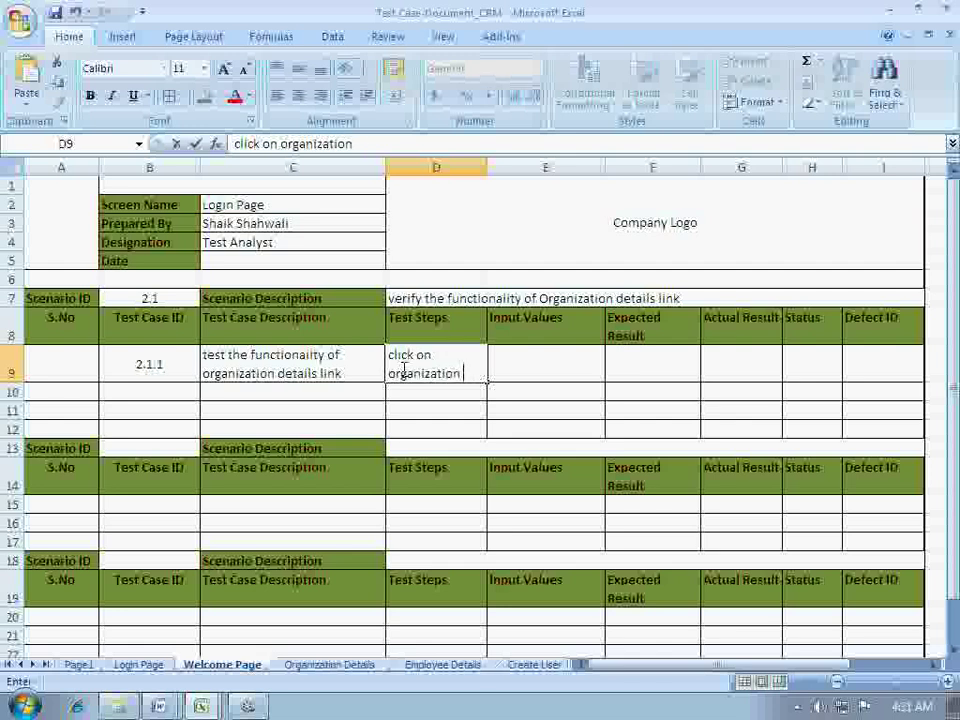
pyautogui.write('details link')
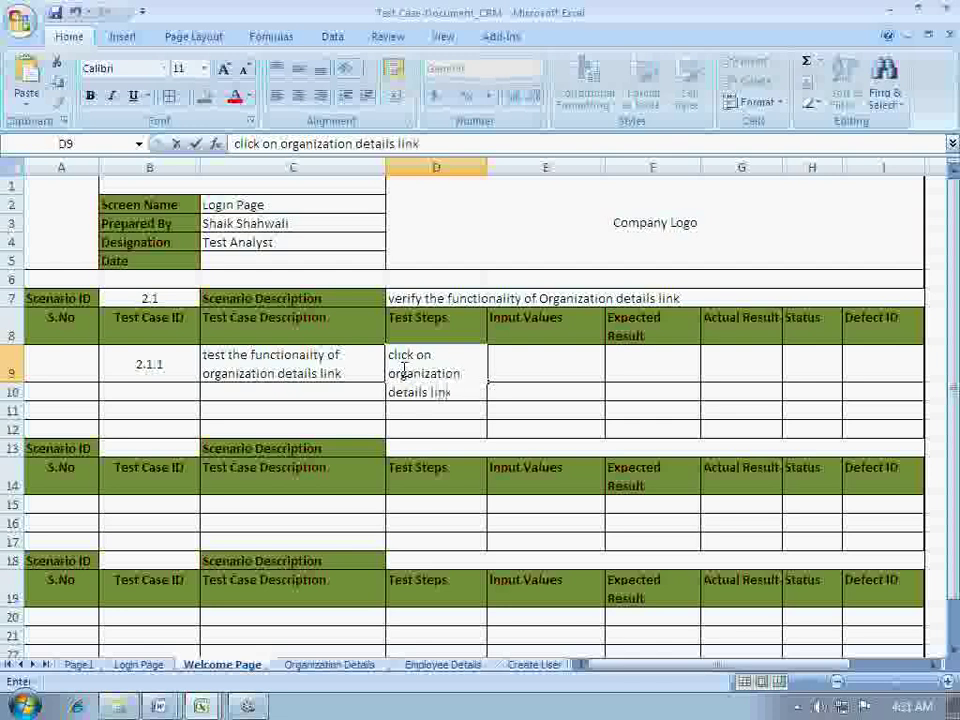
# Enter "should display organization details screen" as the Expected Result for test case 2.1.1, leaving its Input Values empty
pyautogui.click(501, 371)
pyautogui.doubleClick(572, 373)
pyautogui.doubleClick(636, 373)
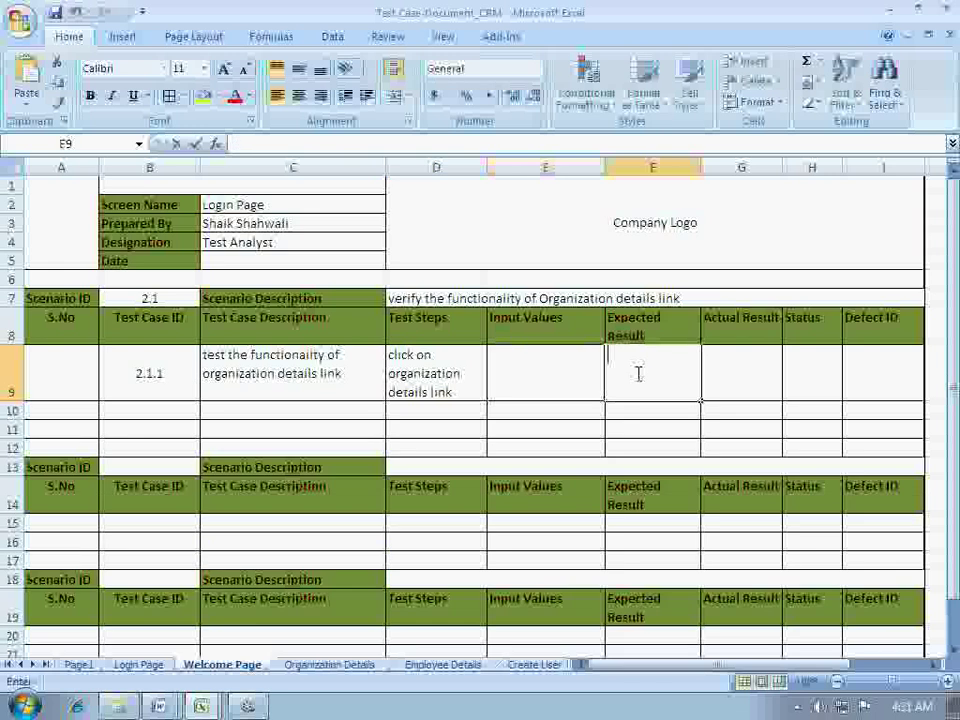
pyautogui.write('should displa')
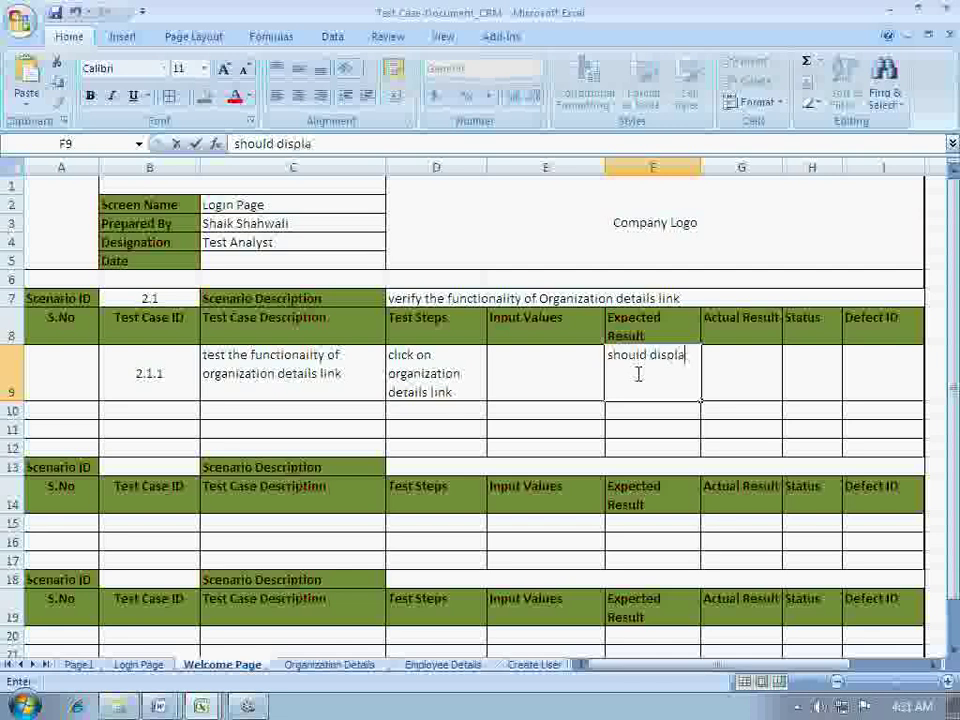
pyautogui.write('y organization')
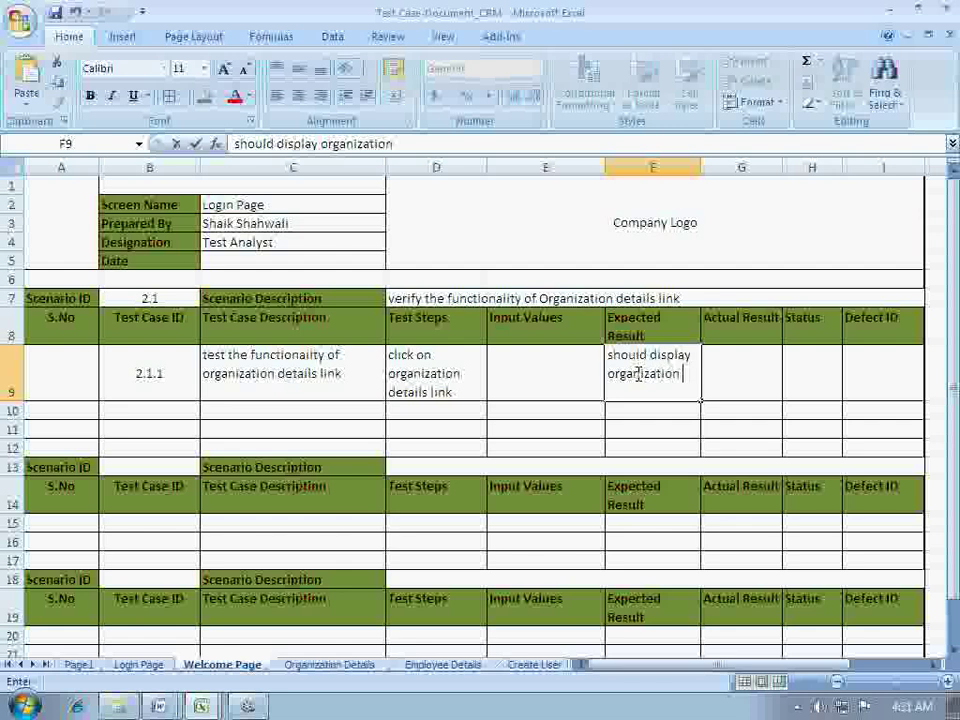
pyautogui.write(' details screen')
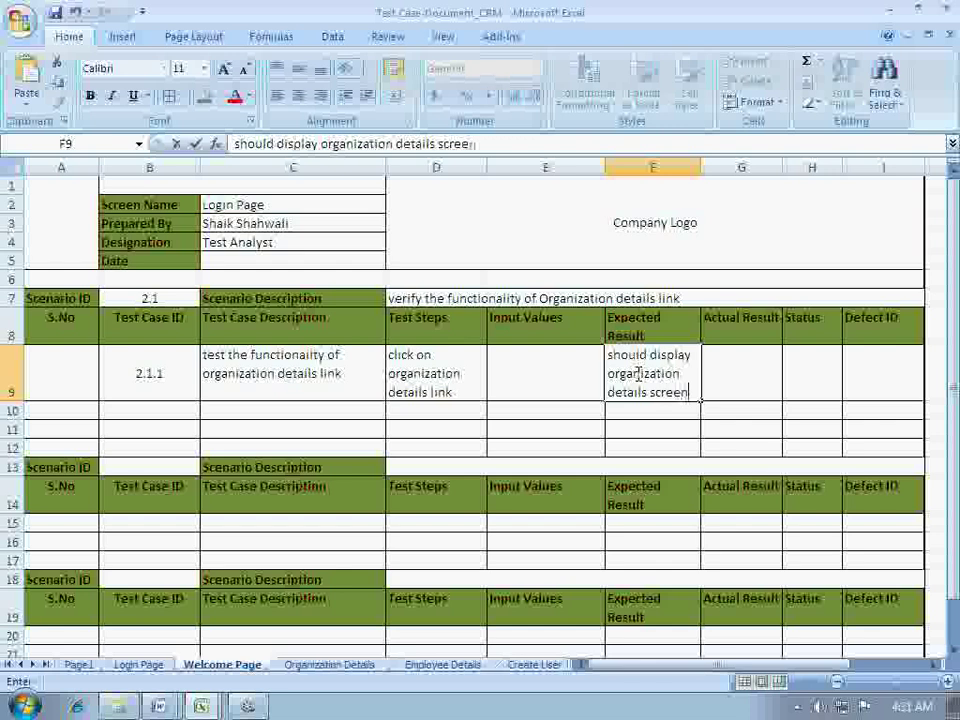
pyautogui.press('Tab')
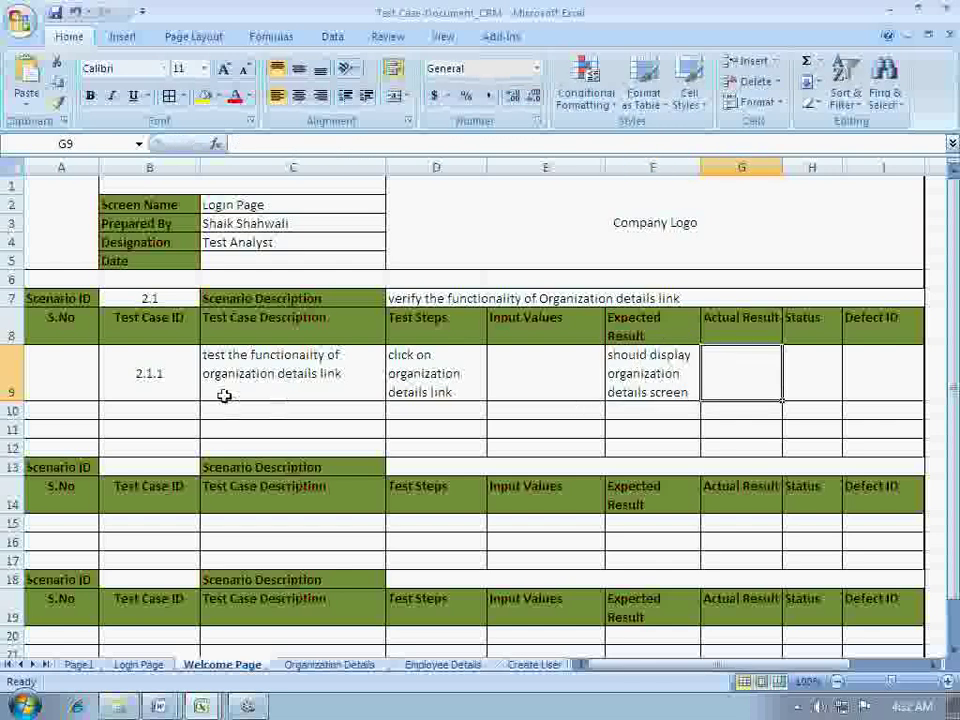
# Review the ID, description, test steps and expected result written for test case 2.1.1
pyautogui.click(189, 381)
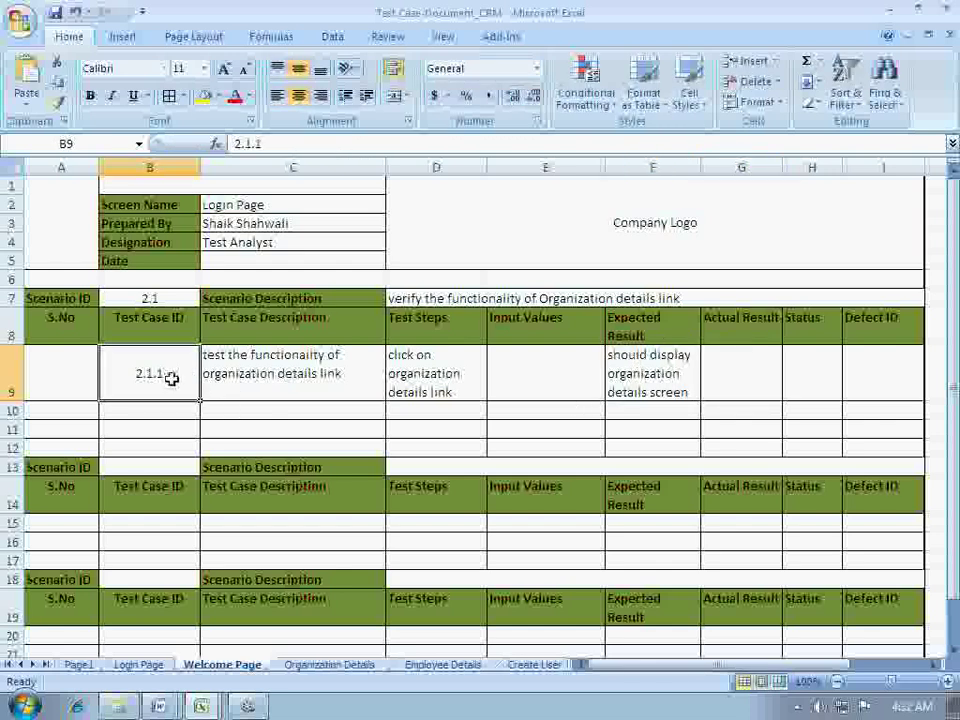
pyautogui.click(225, 373)
pyautogui.press('Left')
pyautogui.click(232, 374)
pyautogui.click(400, 373)
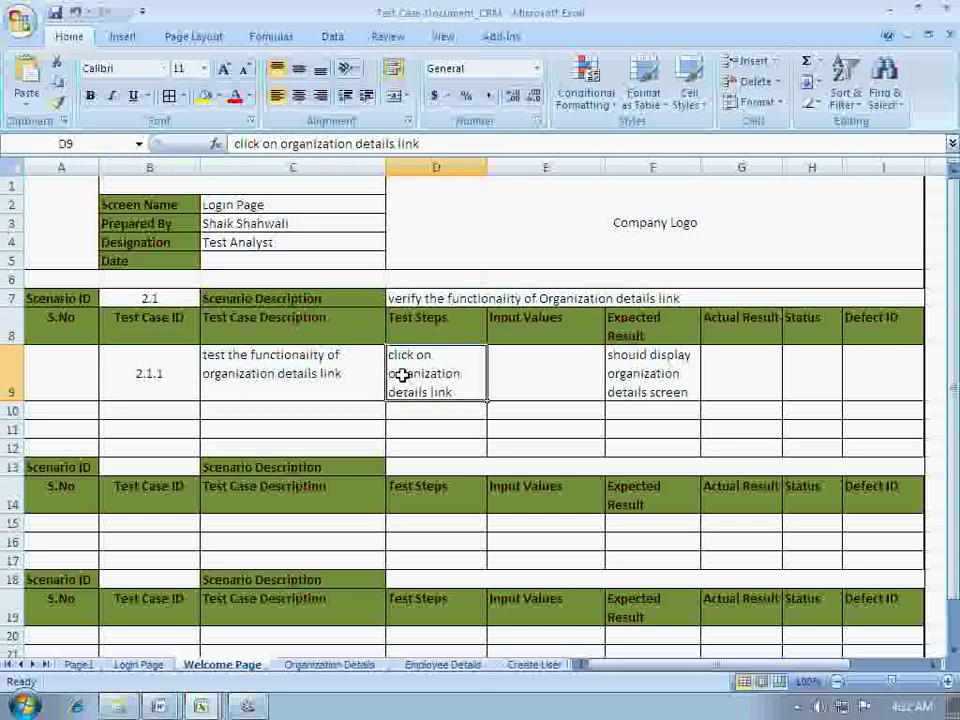
pyautogui.click(640, 377)
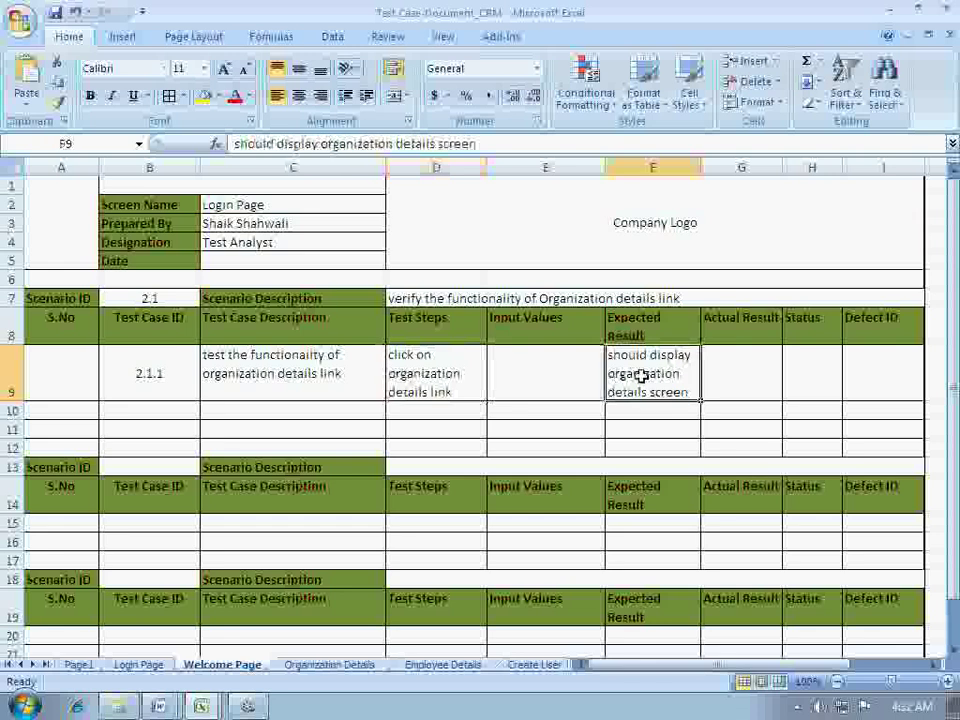
pyautogui.click(430, 381)
pyautogui.click(348, 388)
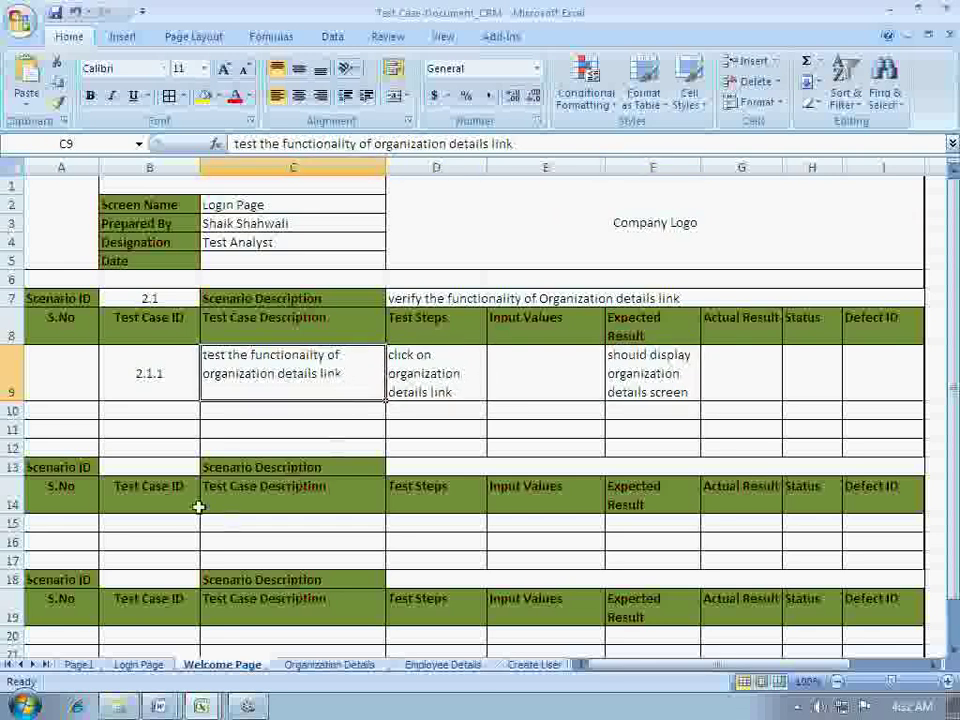
# Copy test case 2.1.1's description into the second block's first Test Case Description and replace "organization" with "employee"
pyautogui.click(243, 524)
pyautogui.doubleClick(243, 524)
pyautogui.click(241, 392)
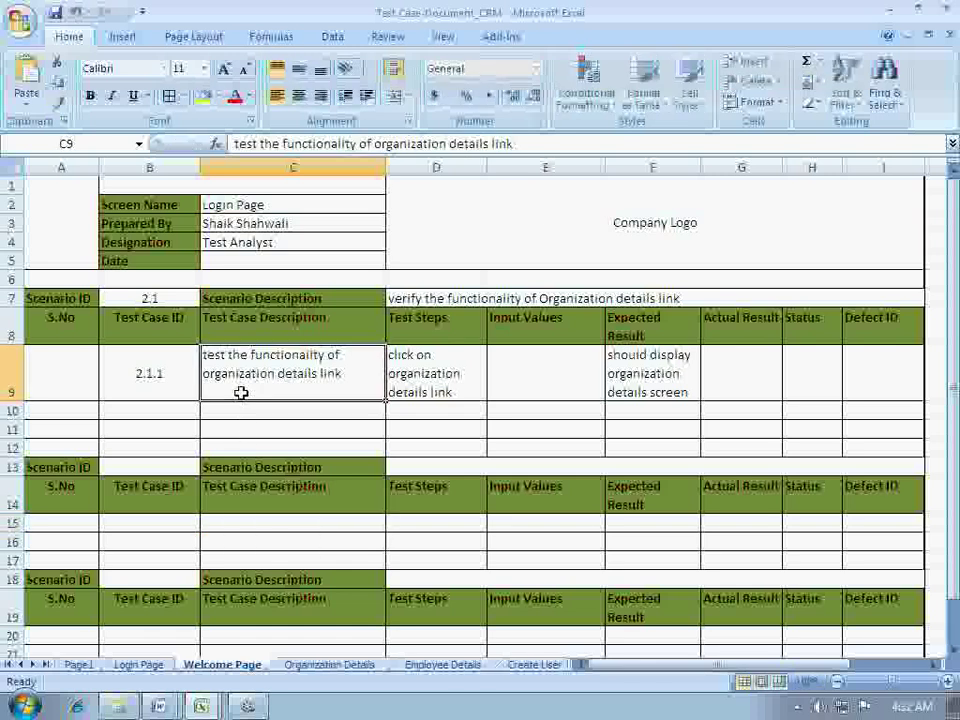
pyautogui.hotkey('ctrl', 'c')
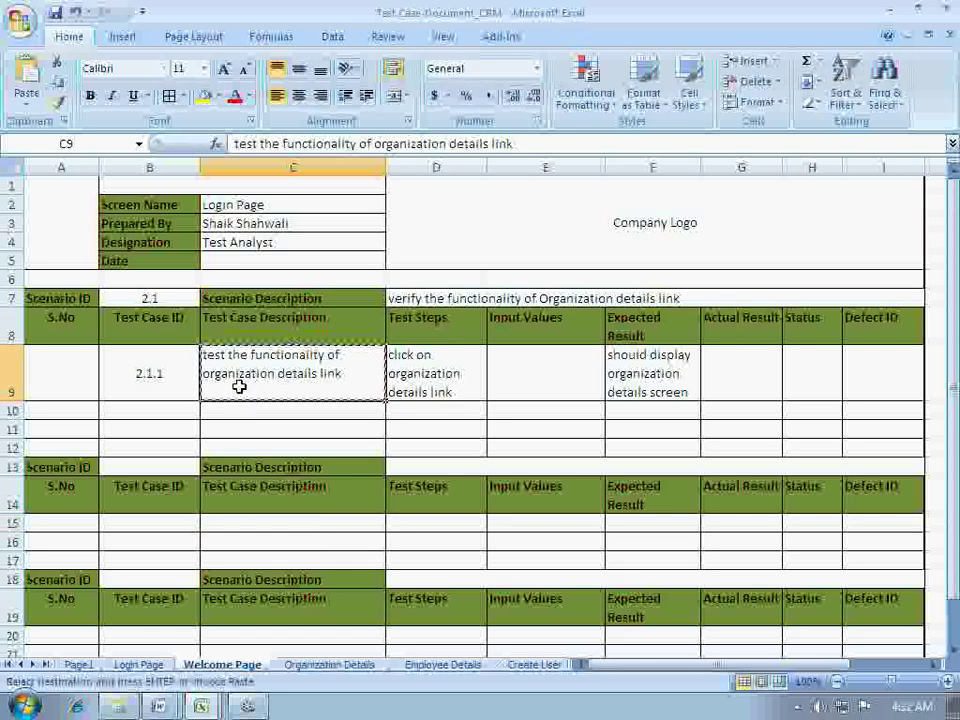
pyautogui.click(236, 521)
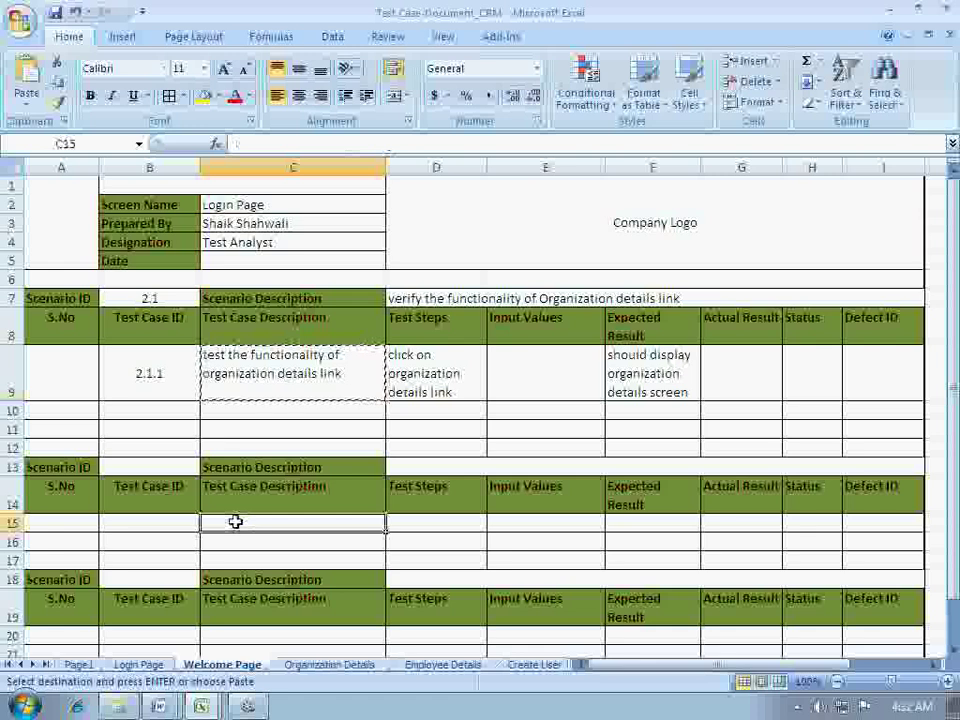
pyautogui.hotkey('ctrl', 'v')
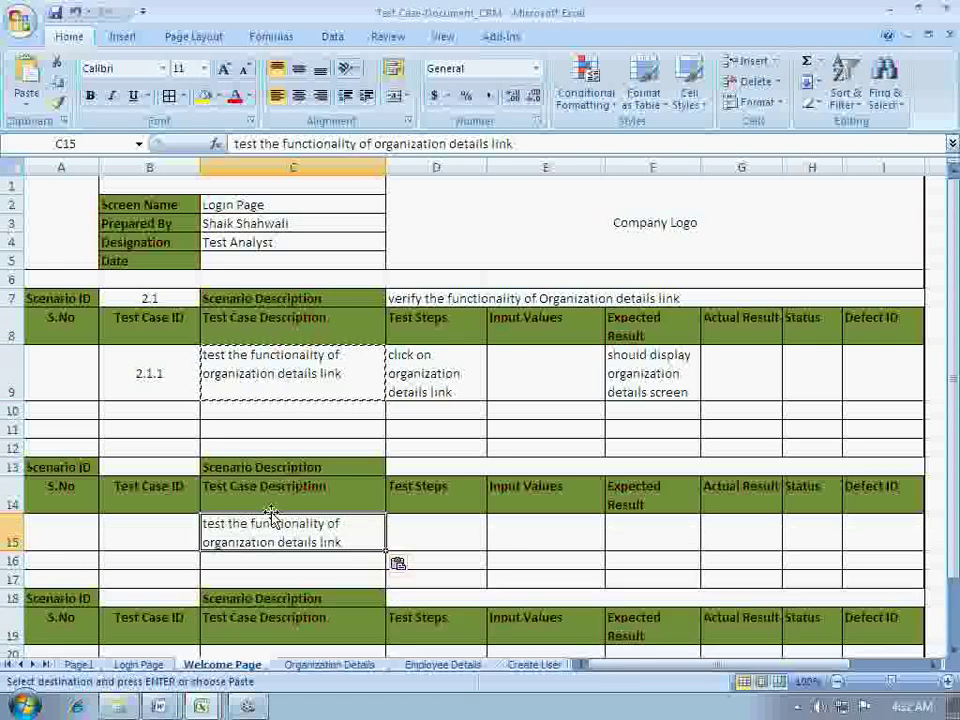
pyautogui.doubleClick(273, 545)
pyautogui.moveTo(273, 544); pyautogui.dragTo(204, 539)
pyautogui.write('employee')
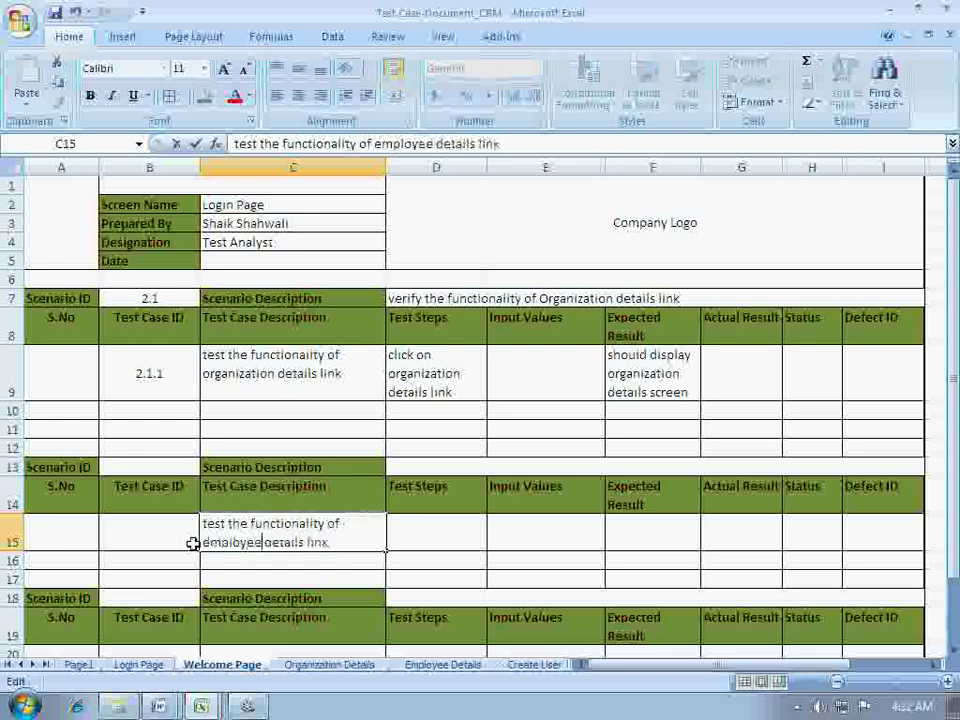
pyautogui.click(400, 537)
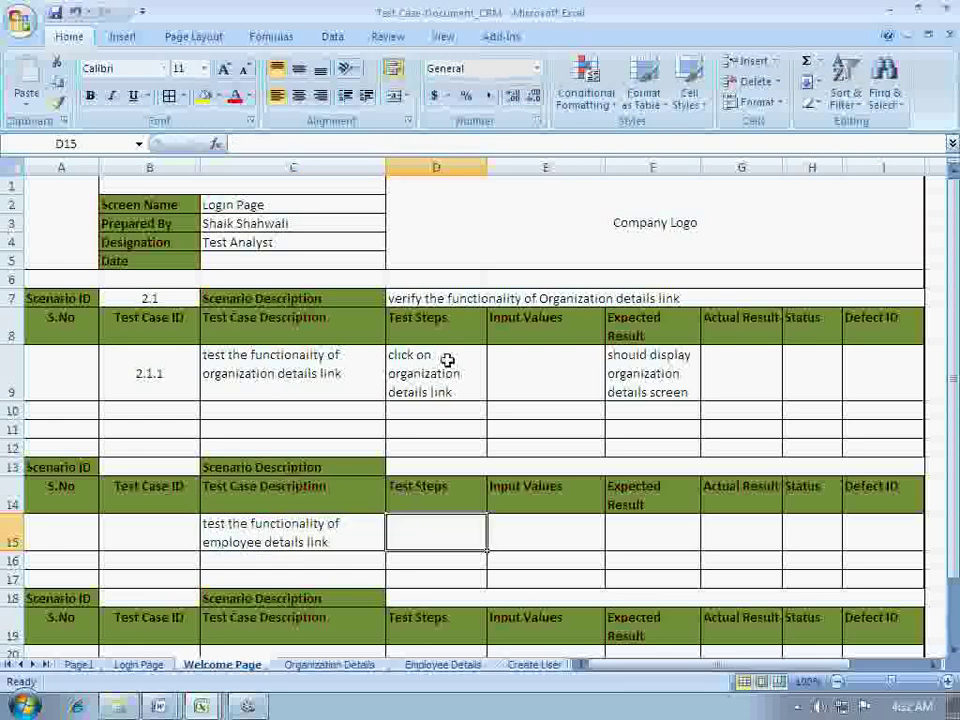
# Copy scenario 2.1's description into the second block's Scenario Description and replace "Organization" with "employee"
pyautogui.click(424, 298)
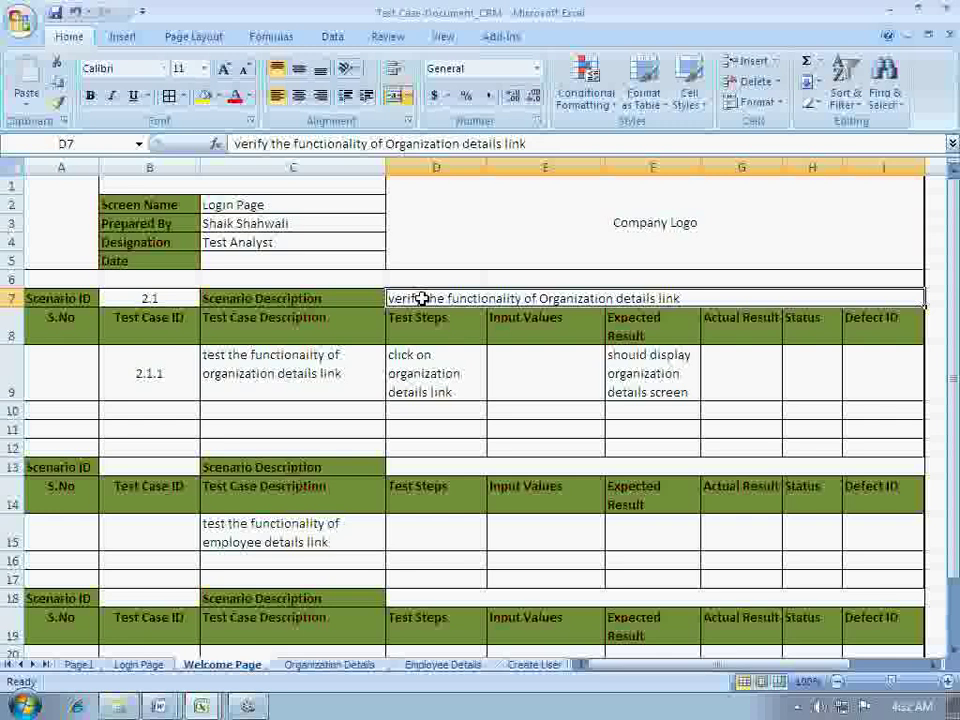
pyautogui.hotkey('ctrl', 'c')
pyautogui.click(413, 473)
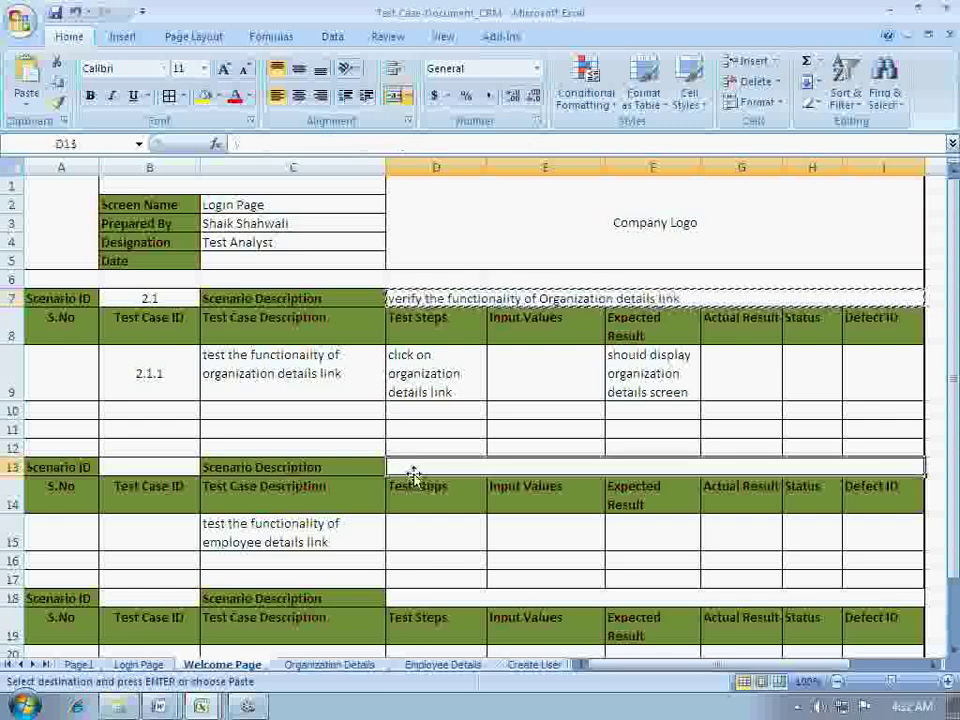
pyautogui.hotkey('ctrl', 'v')
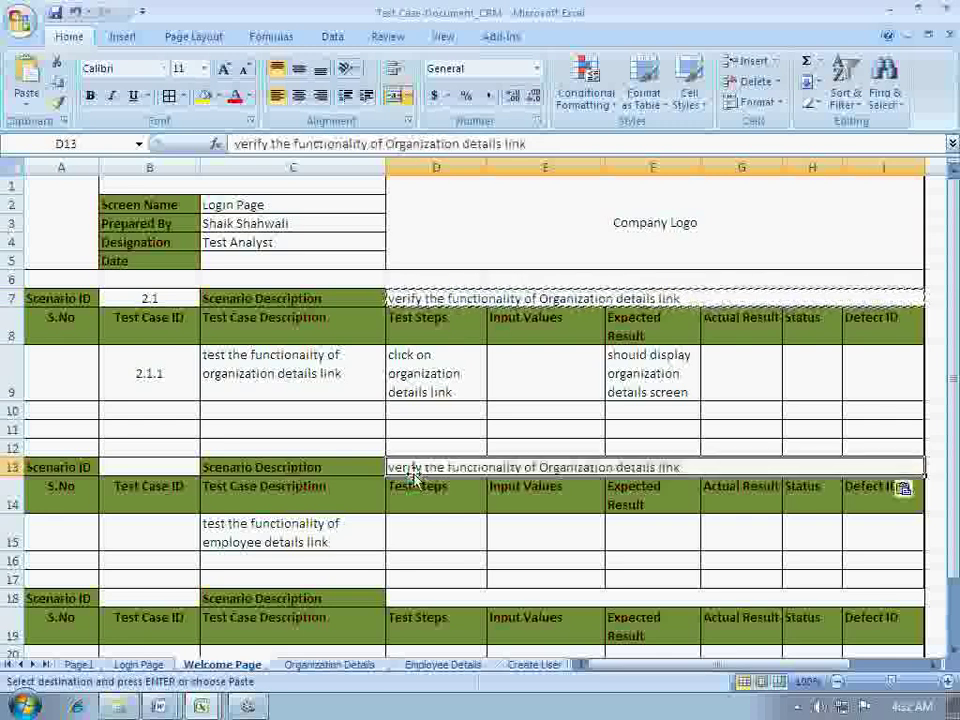
pyautogui.doubleClick(615, 467)
pyautogui.moveTo(614, 467); pyautogui.dragTo(541, 467)
pyautogui.write('employe')
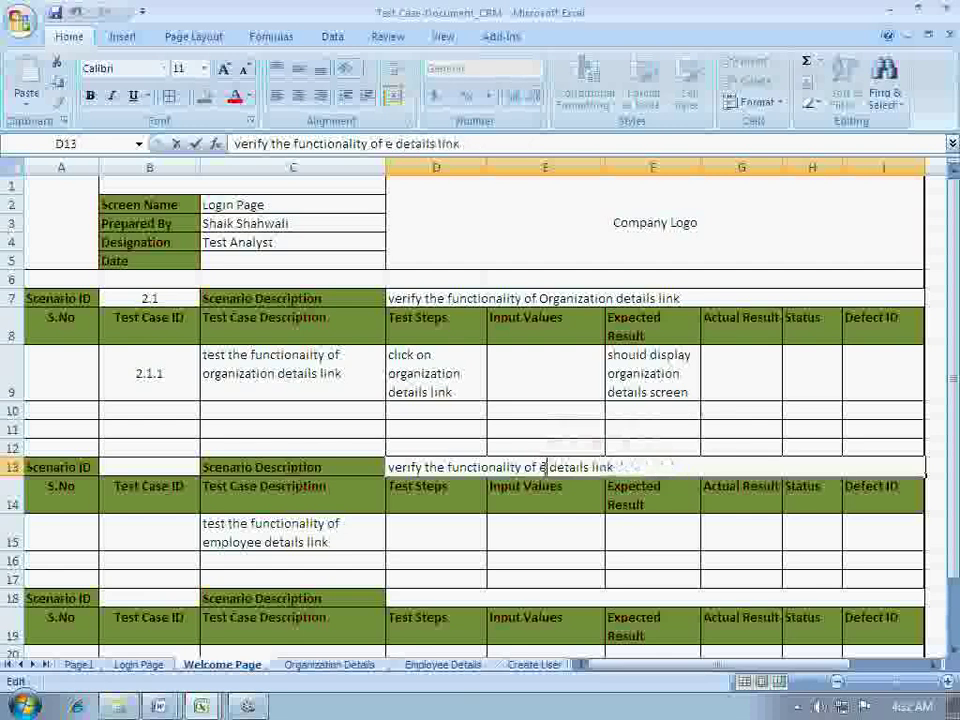
pyautogui.write('e')
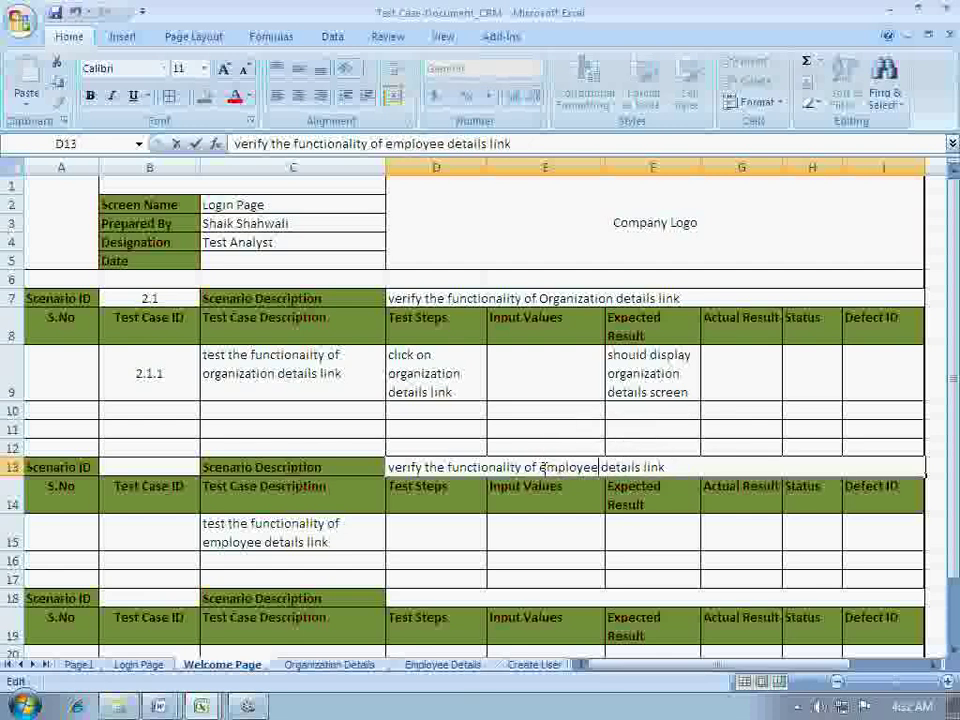
# Enter 2.2 as the second block's Scenario ID and 2.2.1 as its first Test Case ID
pyautogui.click(156, 466)
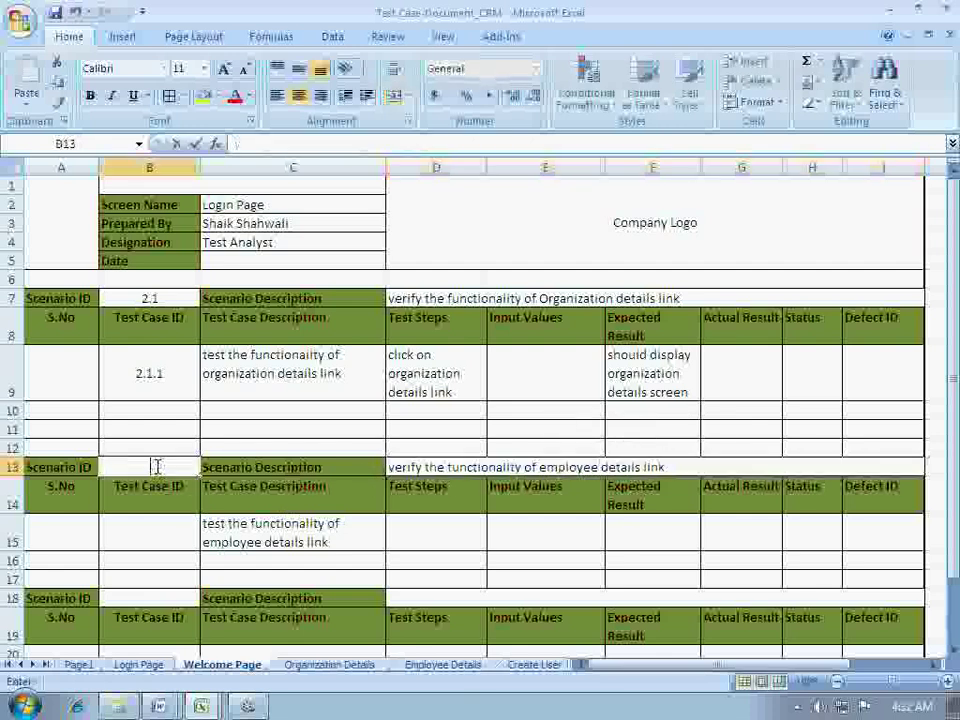
pyautogui.write('2.2')
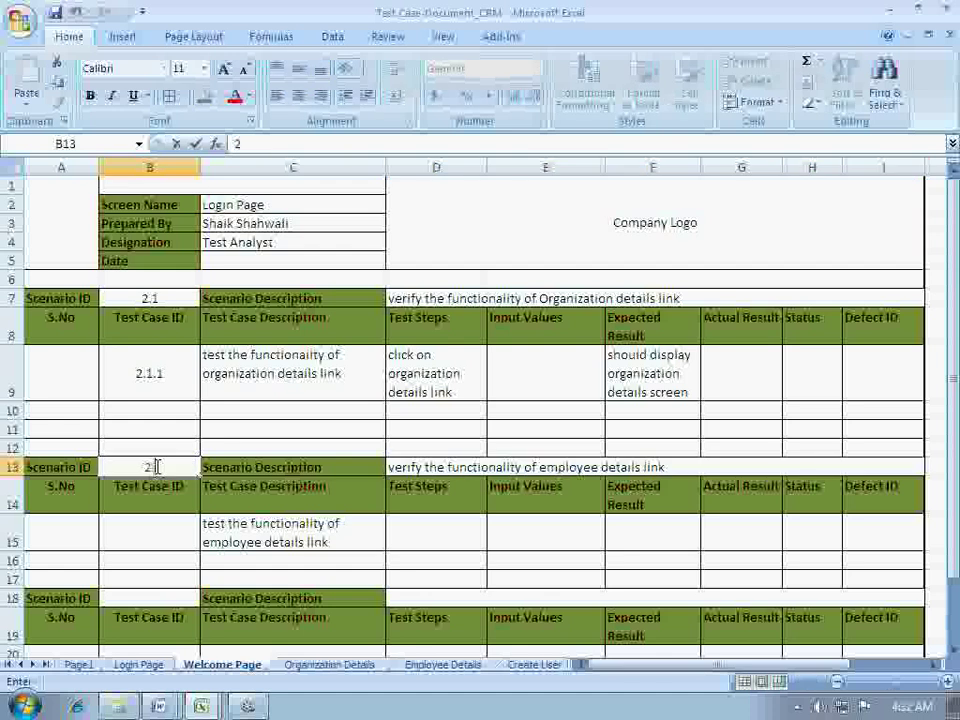
pyautogui.click(151, 532)
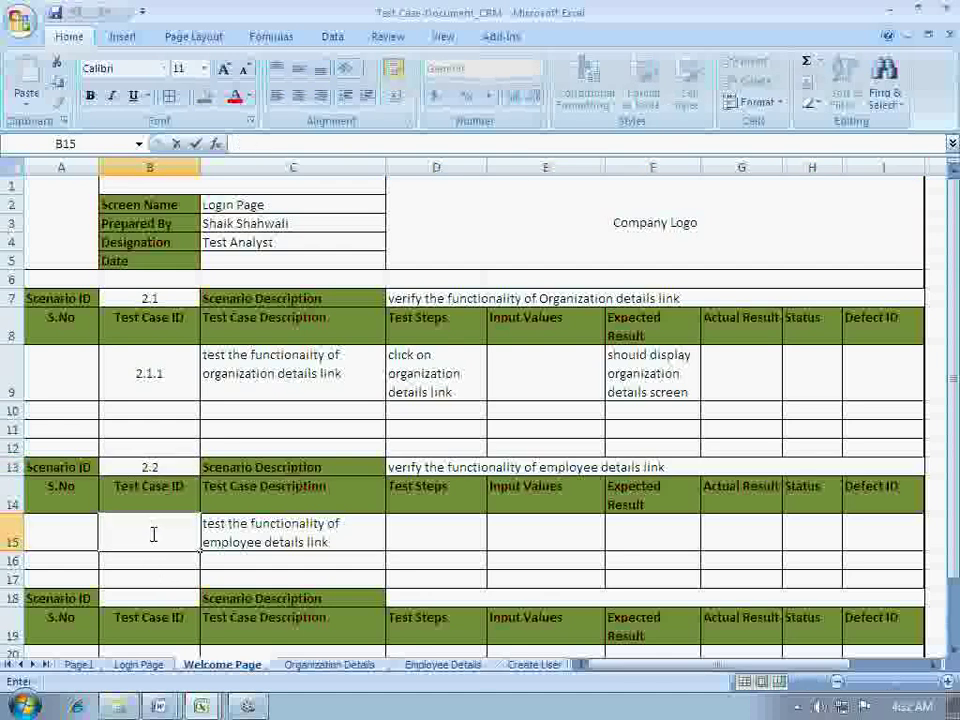
pyautogui.write('2.2.1')
pyautogui.hotkey('ctrl', 'Return')
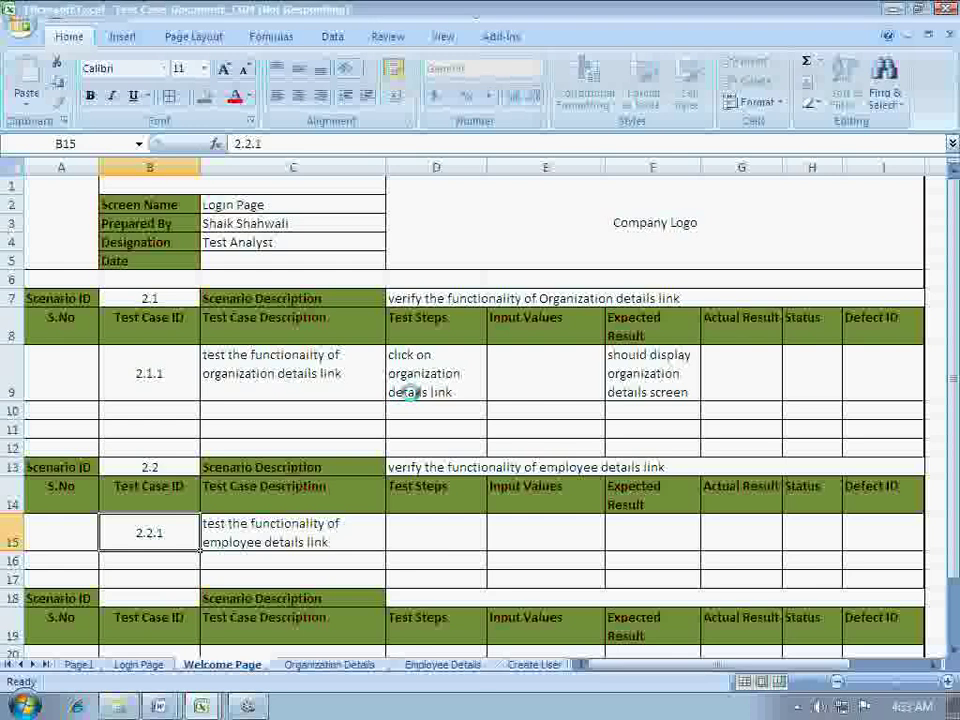
# Copy test case 2.1.1's Test Steps into test case 2.2.1 and replace "organization" with "employee"
pyautogui.click(414, 380)
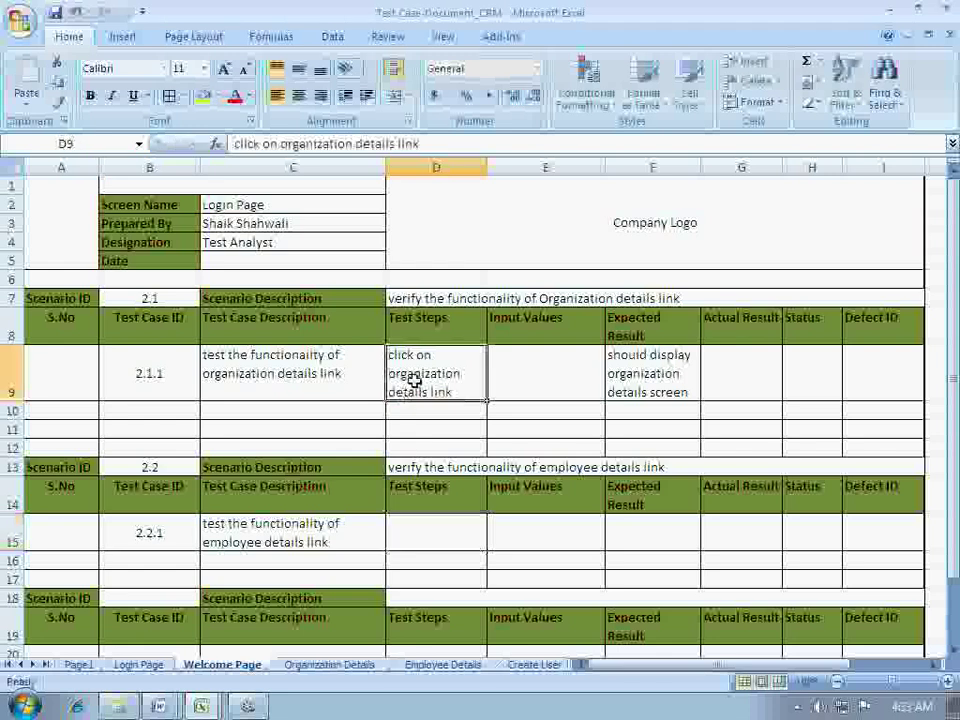
pyautogui.hotkey('ctrl', 'c')
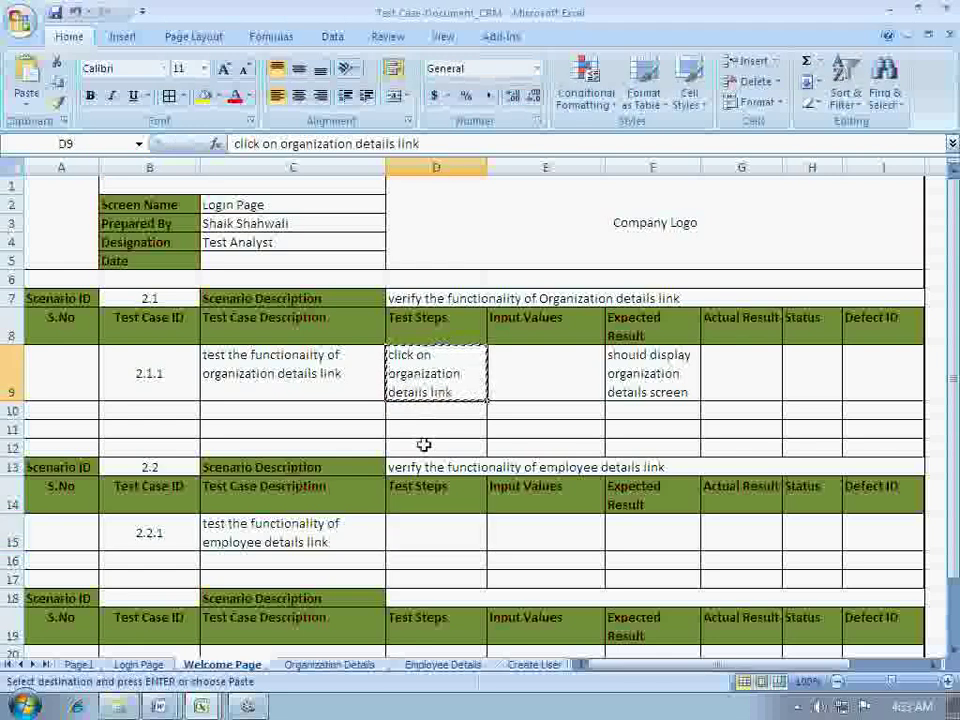
pyautogui.click(405, 516)
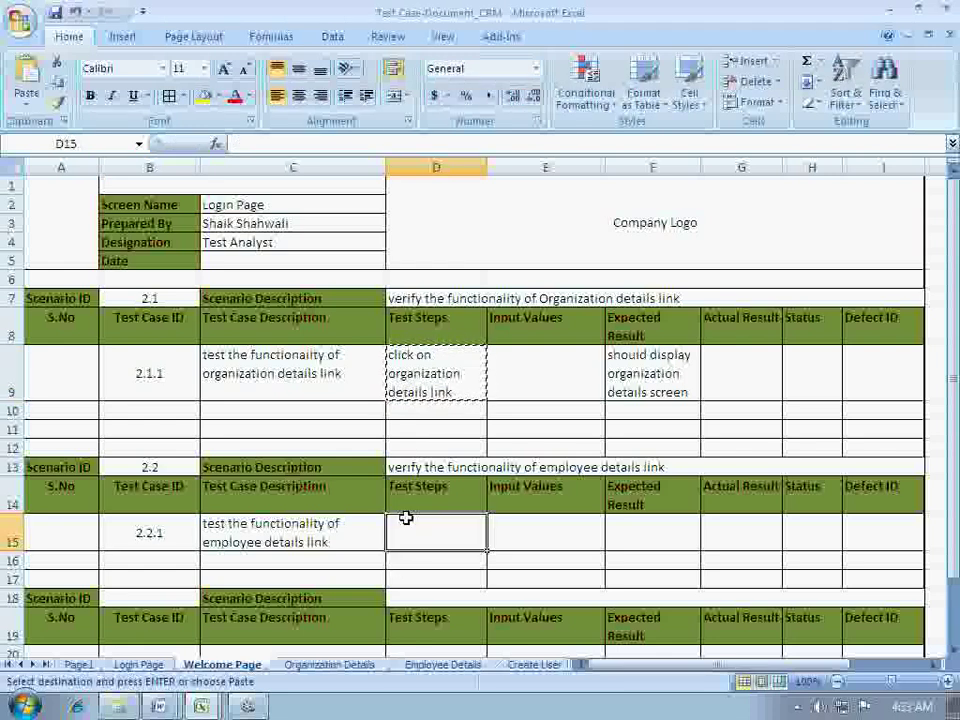
pyautogui.hotkey('ctrl', 'v')
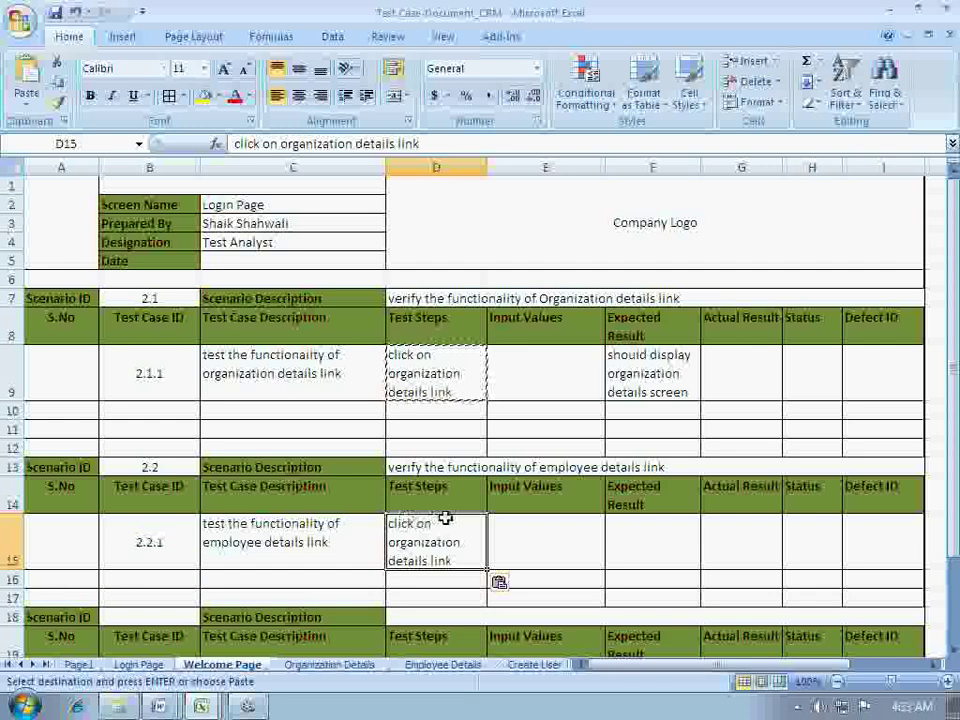
pyautogui.doubleClick(467, 544)
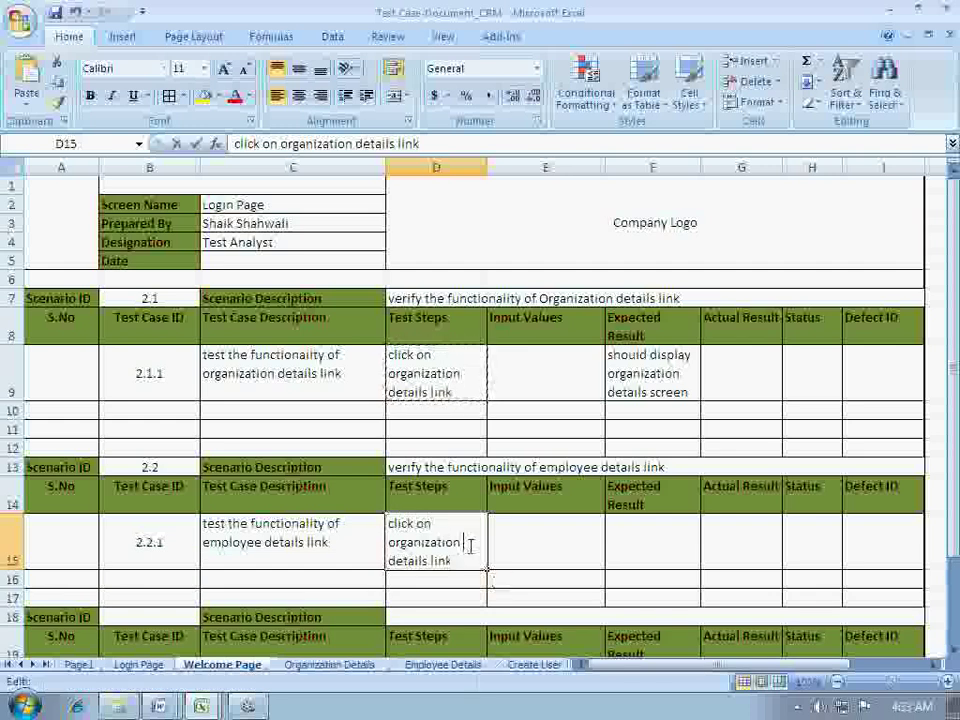
pyautogui.press('BackSpace')
pyautogui.press('BackSpace')
pyautogui.press('BackSpace')
pyautogui.press('BackSpace')
pyautogui.press('BackSpace')
pyautogui.press('BackSpace')
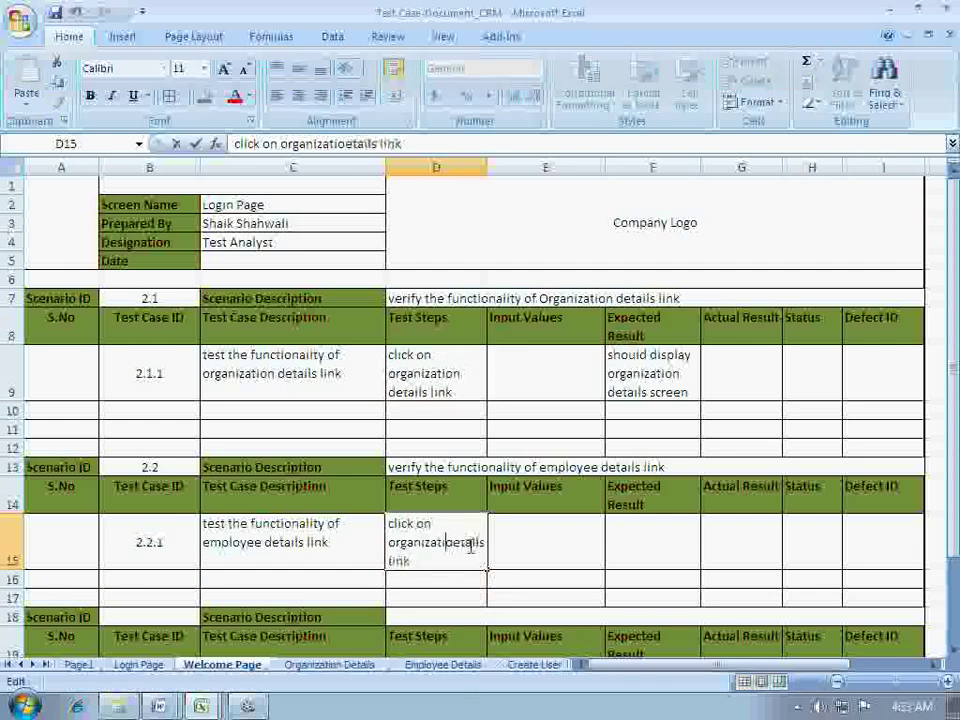
pyautogui.press('BackSpace')
pyautogui.press('BackSpace')
pyautogui.press('BackSpace')
pyautogui.press('BackSpace')
pyautogui.press('BackSpace')
pyautogui.press('BackSpace')
pyautogui.press('BackSpace')
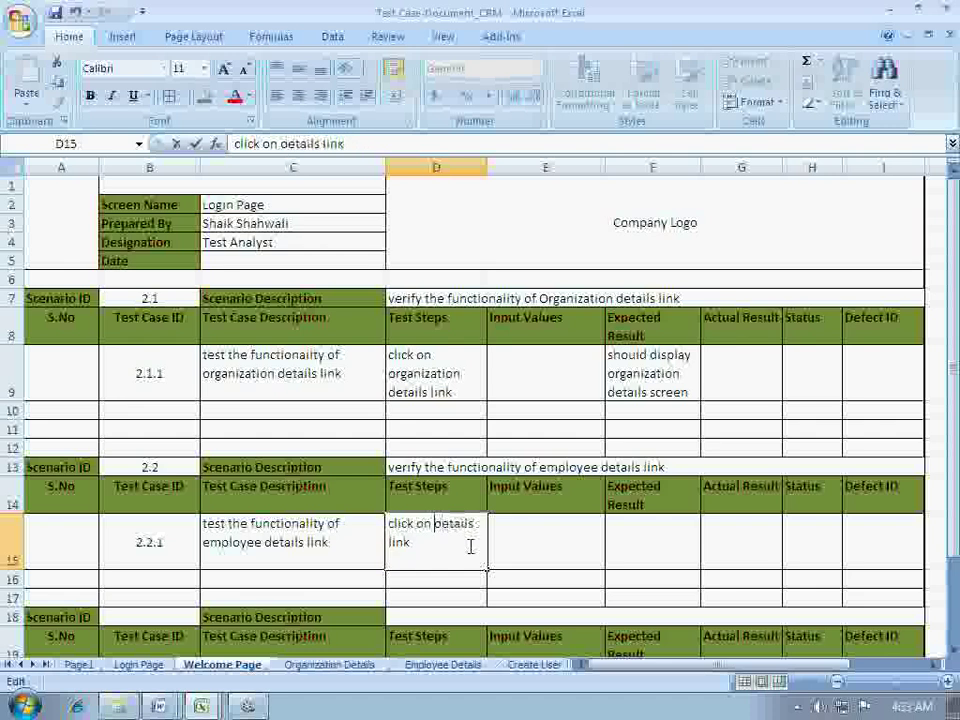
pyautogui.write('emplo')
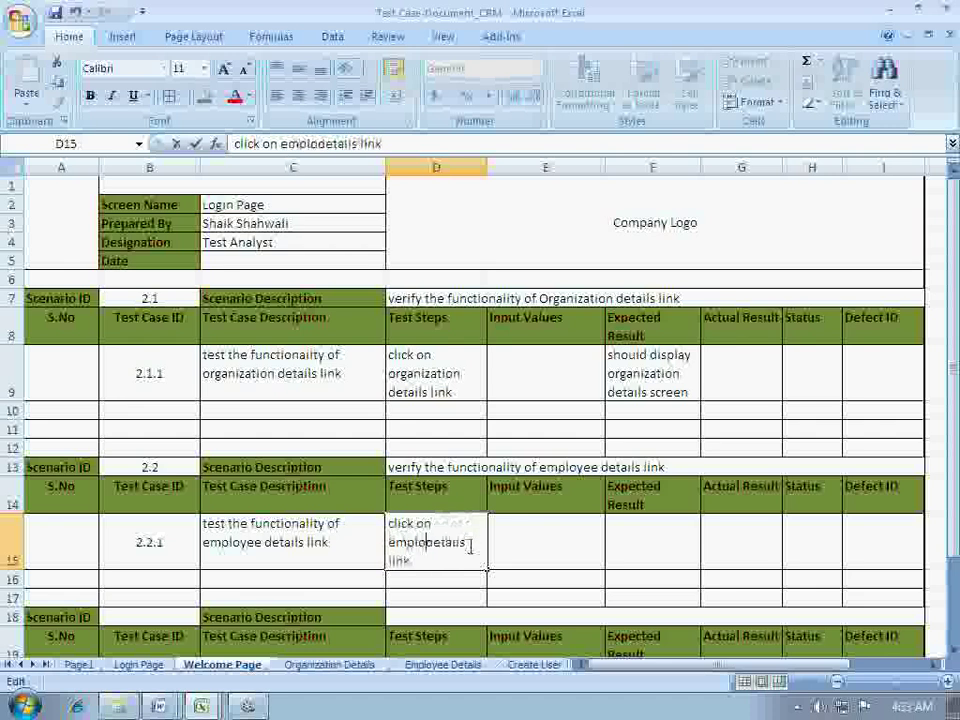
pyautogui.write('yee')
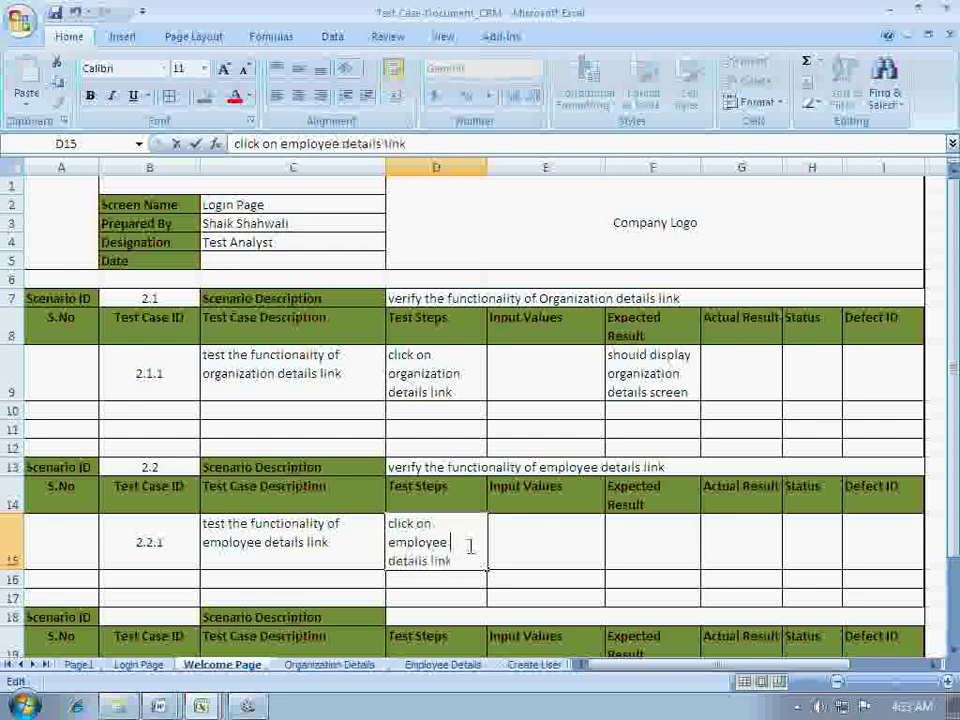
pyautogui.click(549, 535)
pyautogui.click(663, 521)
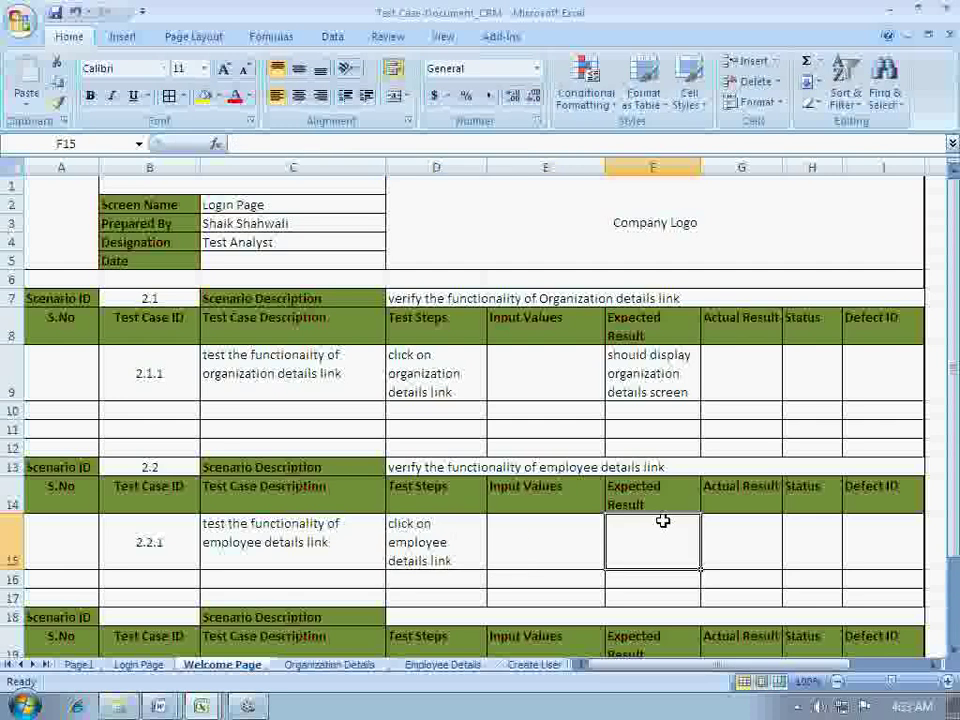
pyautogui.click(649, 388)
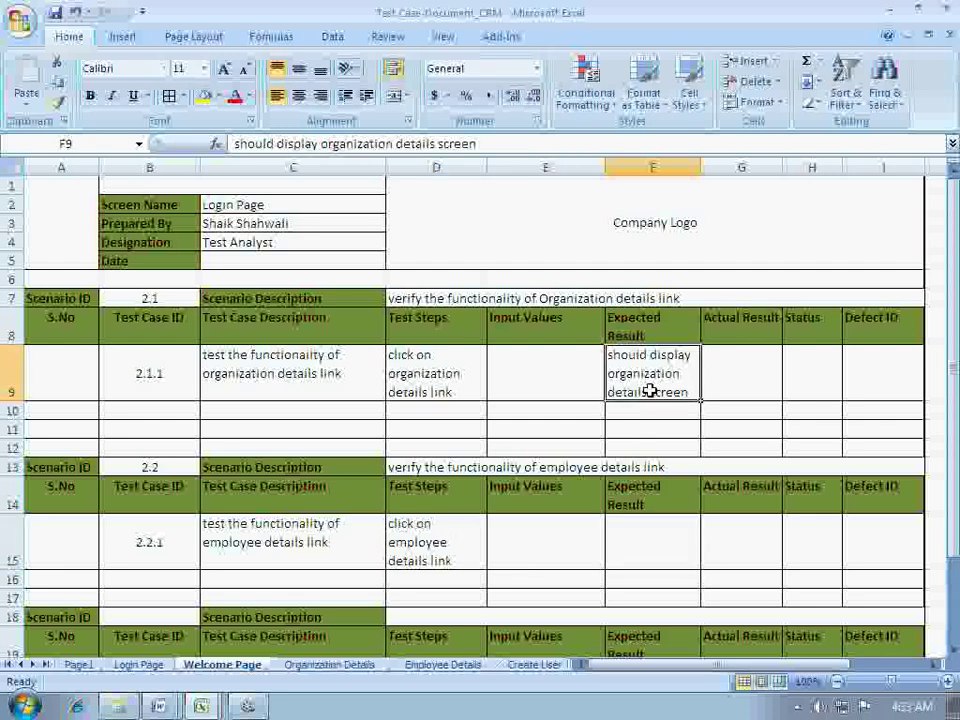
pyautogui.hotkey('ctrl', 'c')
pyautogui.doubleClick(657, 553)
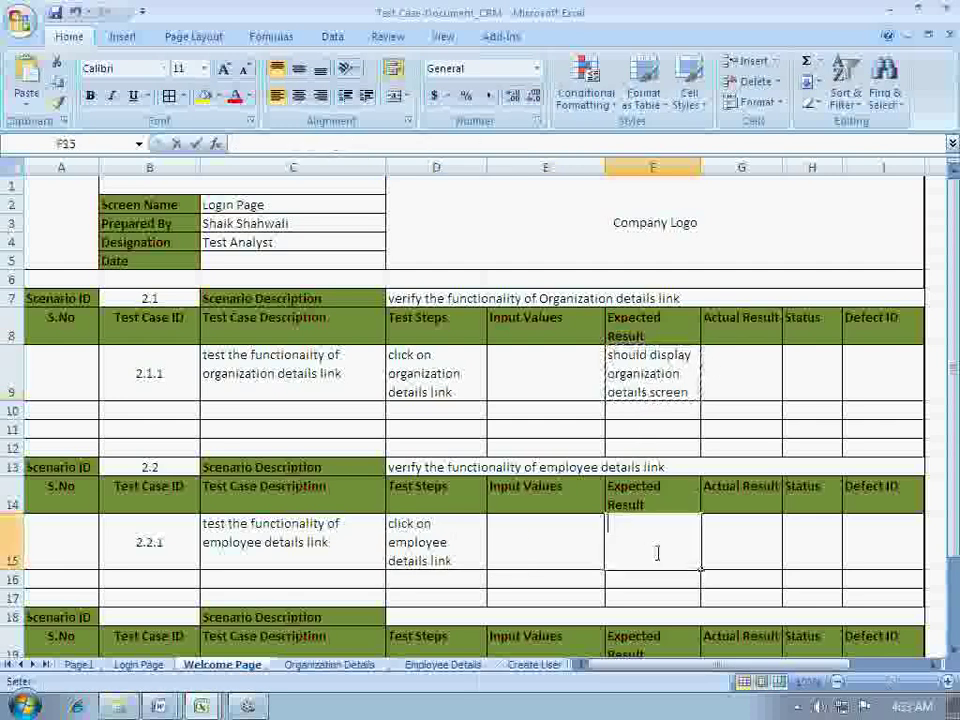
pyautogui.press('Escape')
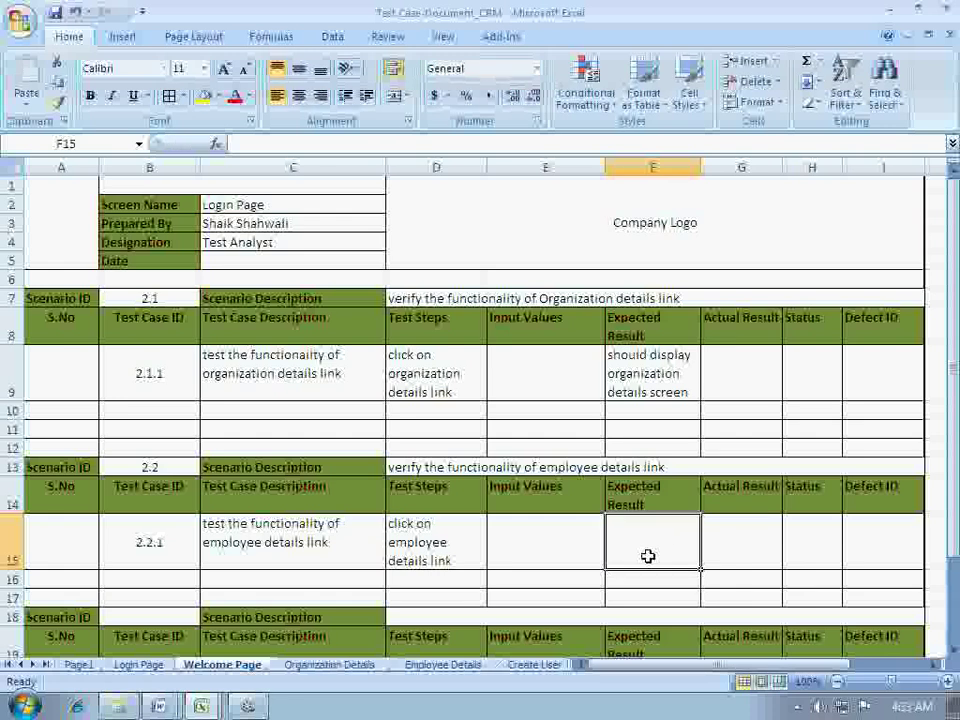
# Copy test case 2.1.1's Expected Result into test case 2.2.1 and select the word "organization" in the copy
pyautogui.click(661, 370)
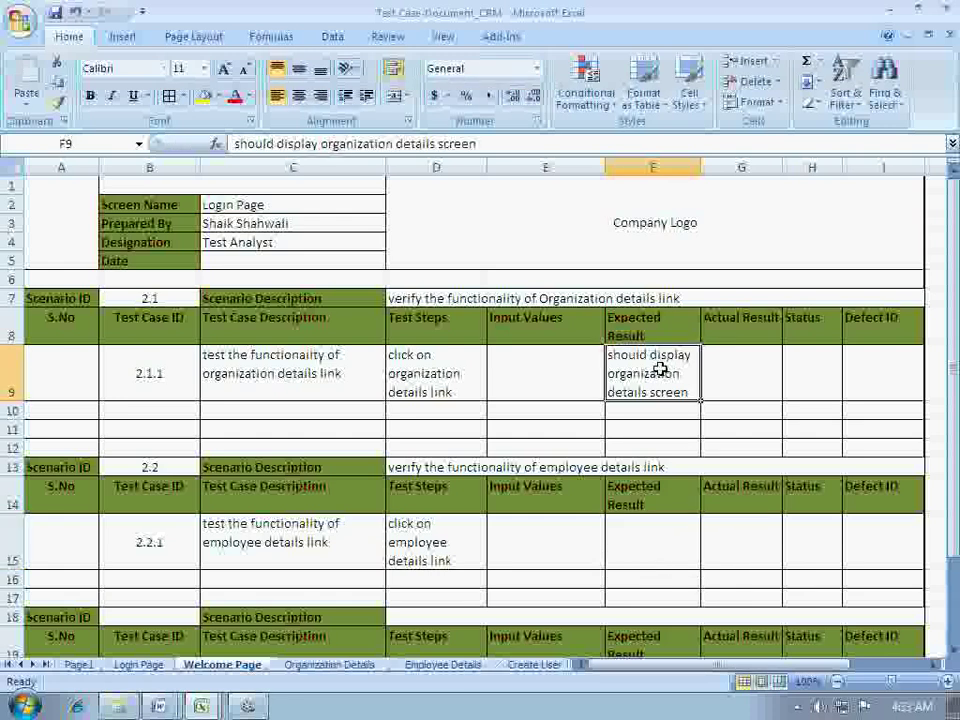
pyautogui.hotkey('ctrl', 'c')
pyautogui.click(665, 550)
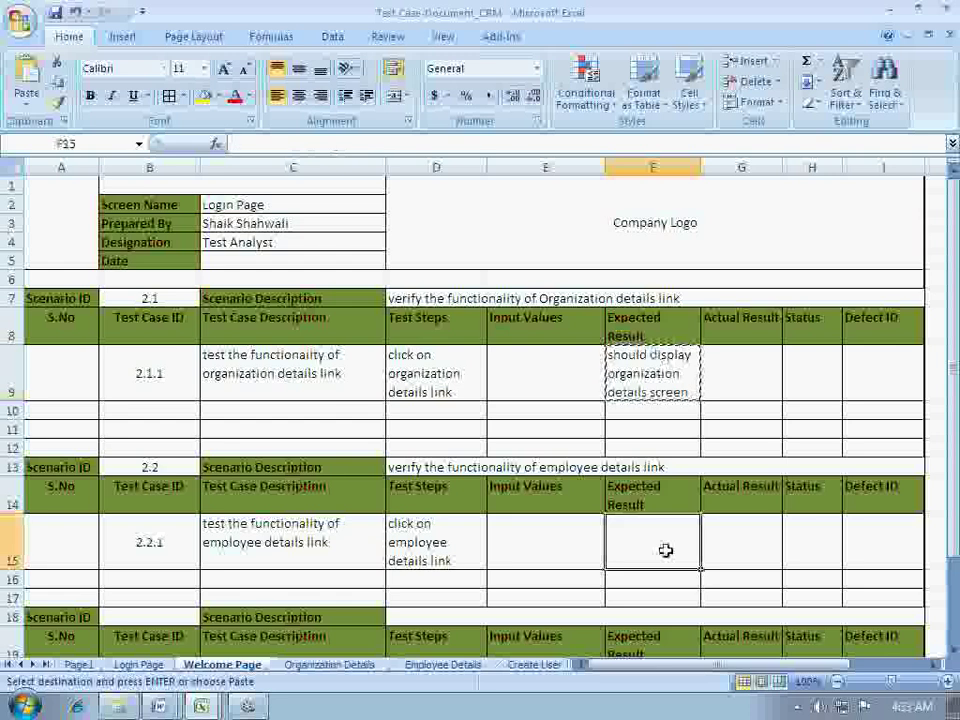
pyautogui.hotkey('ctrl', 'v')
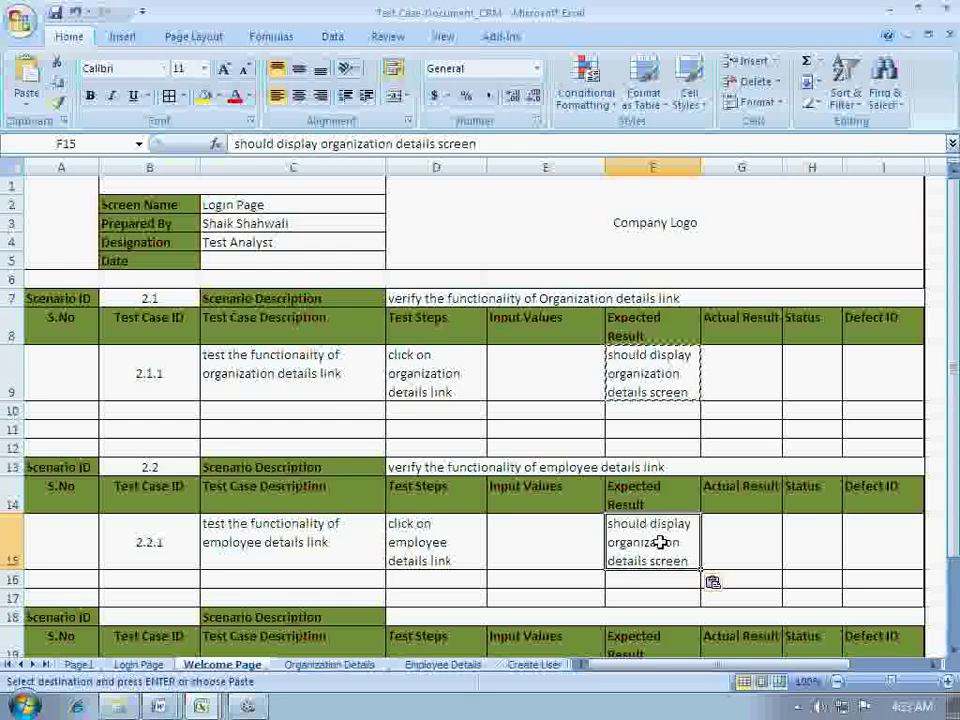
pyautogui.doubleClick(661, 541)
pyautogui.moveTo(692, 540); pyautogui.dragTo(609, 542)
pyautogui.write('or')
pyautogui.write('ga')
pyautogui.write('nizat')
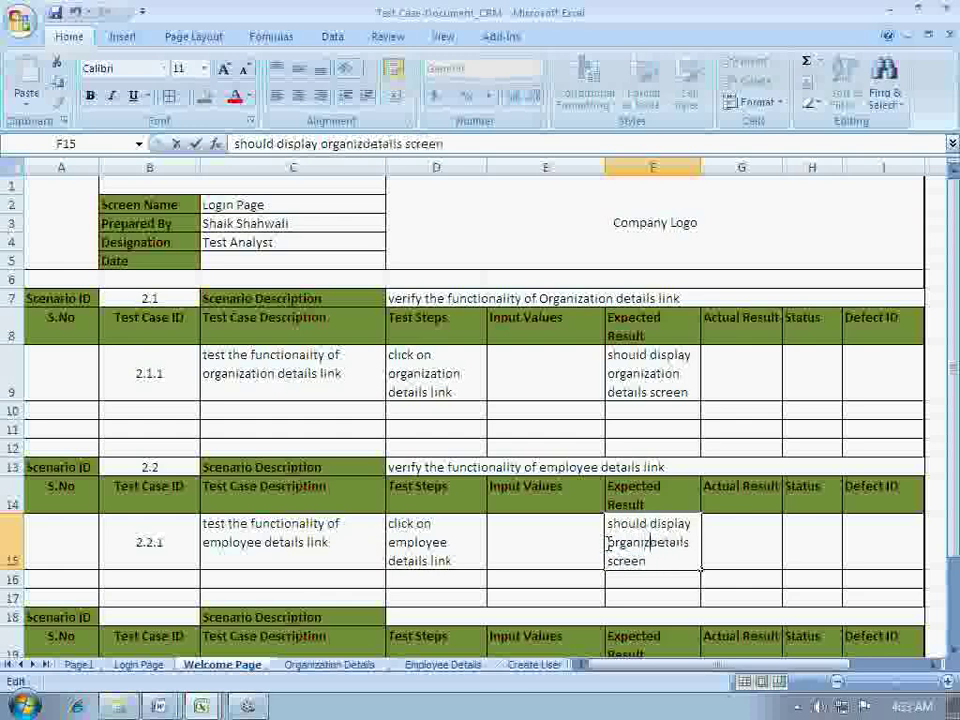
pyautogui.write('ion')
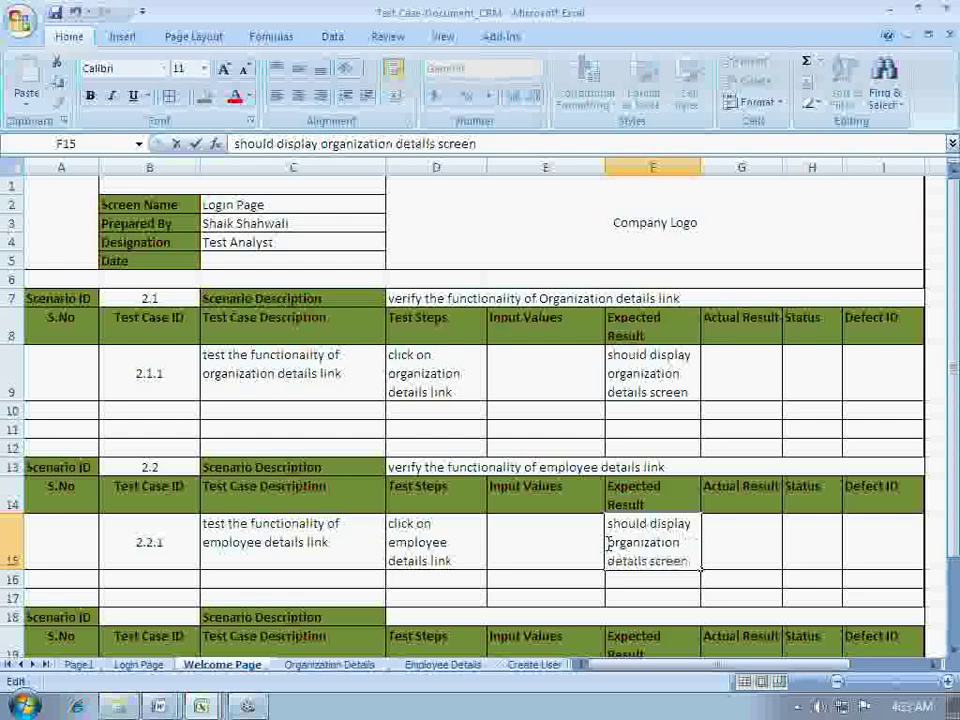
pyautogui.press('BackSpace')
pyautogui.press('BackSpace')
pyautogui.press('BackSpace')
pyautogui.press('BackSpace')
pyautogui.press('BackSpace')
pyautogui.press('BackSpace')
pyautogui.press('BackSpace')
pyautogui.press('BackSpace')
pyautogui.press('BackSpace')
pyautogui.press('BackSpace')
pyautogui.press('BackSpace')
pyautogui.press('BackSpace')
pyautogui.press('BackSpace')
# Make test case 2.2.1's Expected Result read "employee" in place of "organization", leaving its Input Values empty
pyautogui.write('employee')
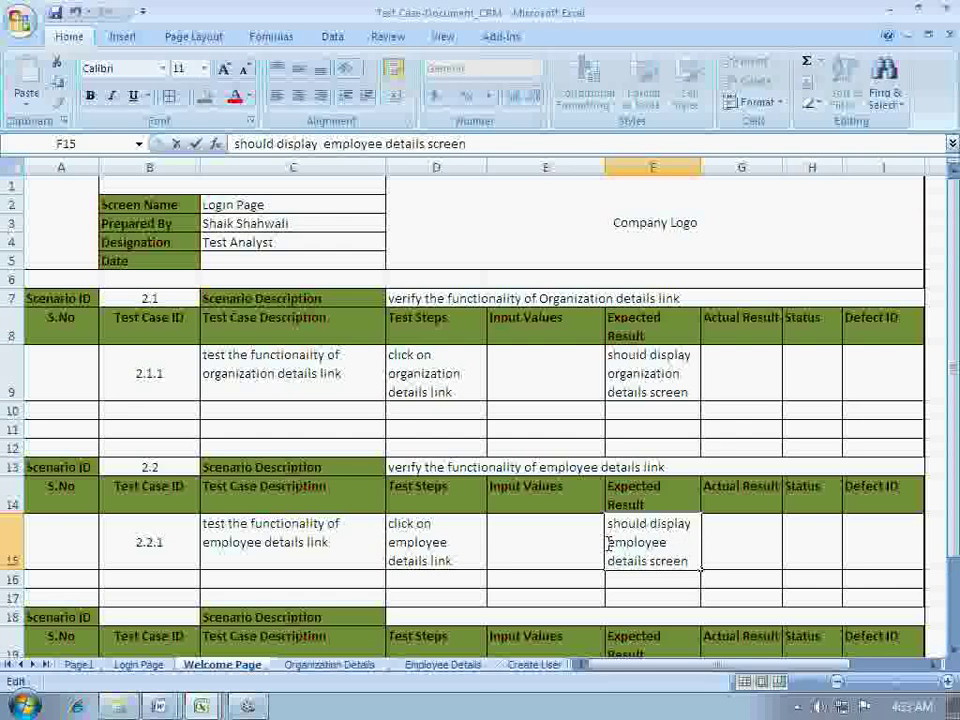
pyautogui.click(578, 542)
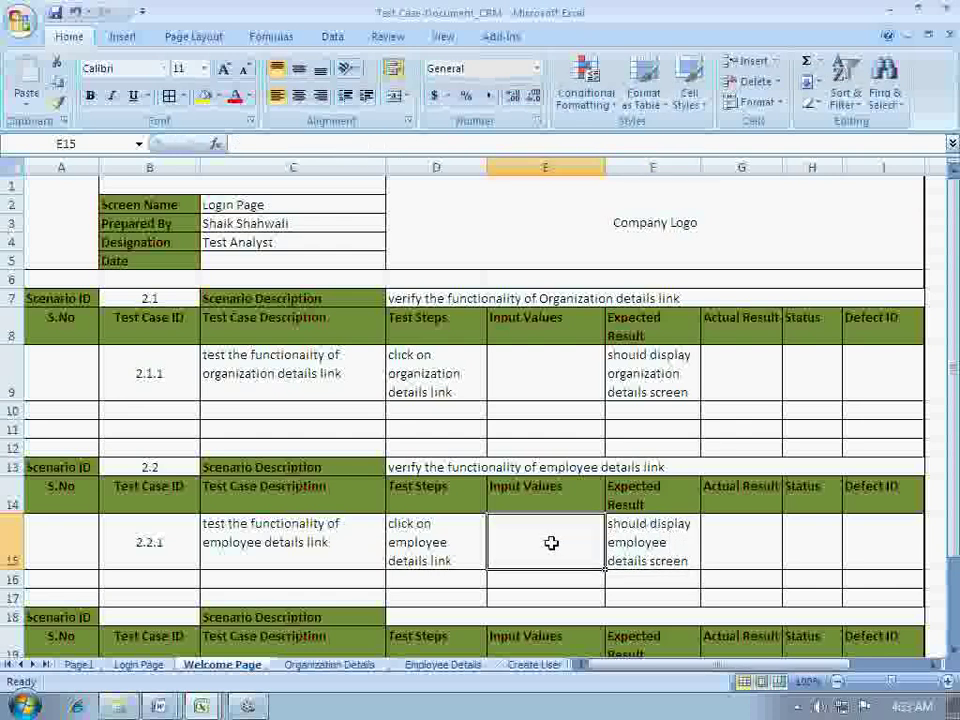
# Switch through the FRS workbook to the Test Scenarios workbook and review the remaining Welcome Page scenarios from 2.3 onward
pyautogui.scroll(-1, 538, 544)
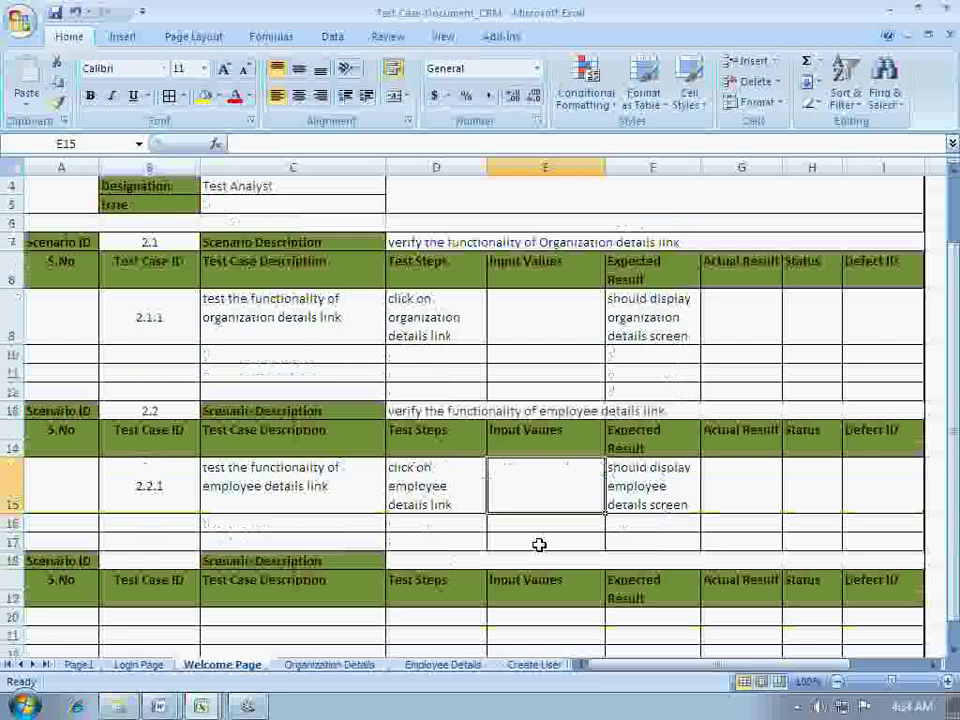
pyautogui.click(203, 706)
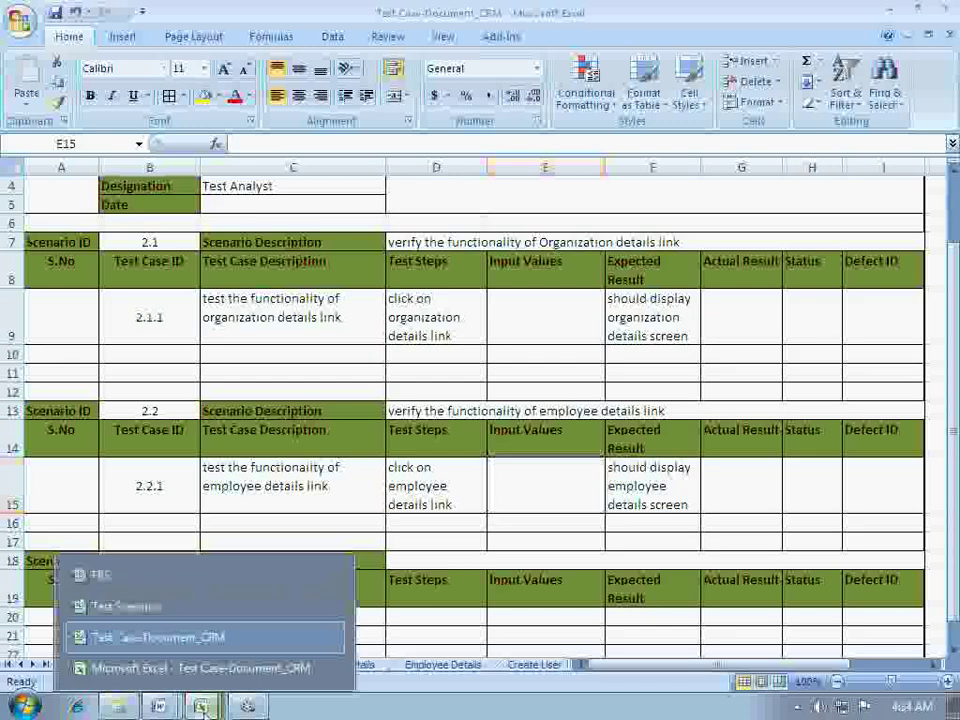
pyautogui.click(100, 590)
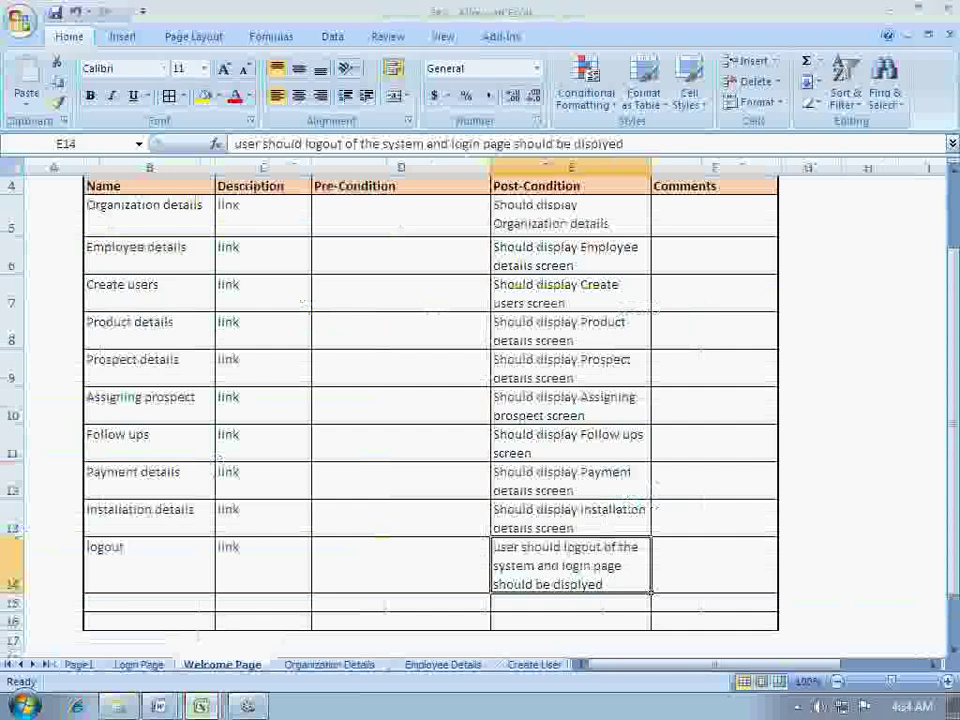
pyautogui.click(203, 705)
pyautogui.click(155, 636)
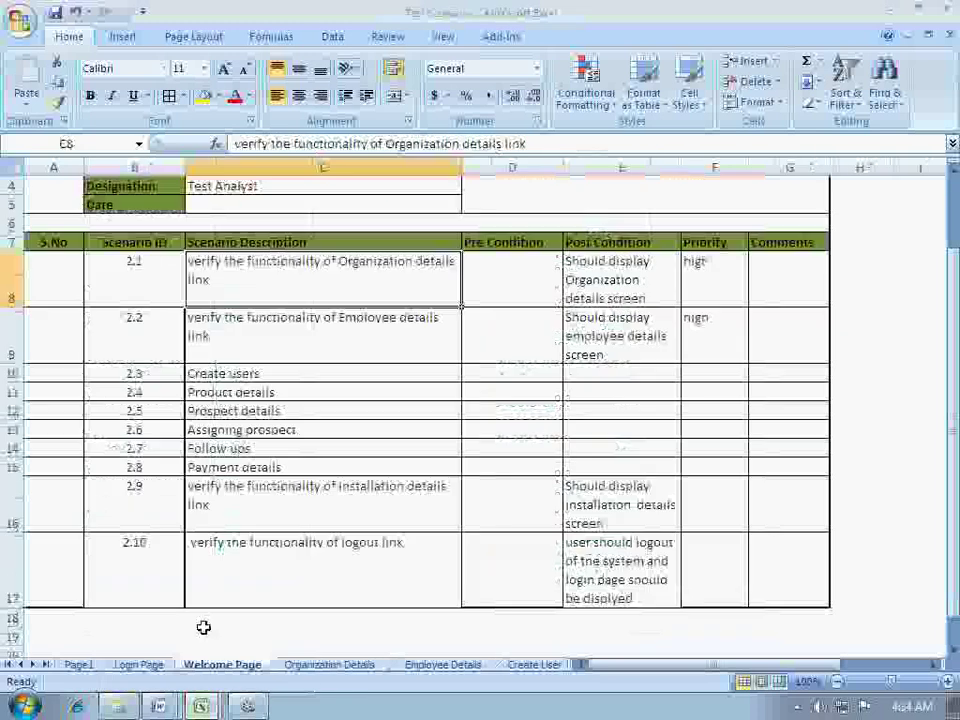
pyautogui.click(221, 372)
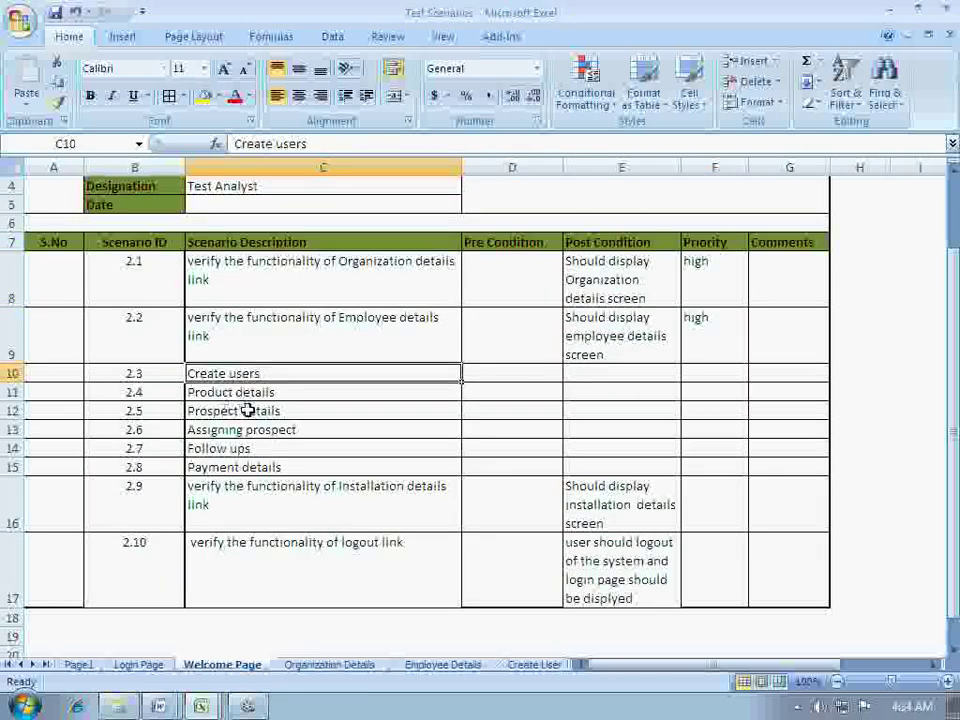
pyautogui.click(234, 449)
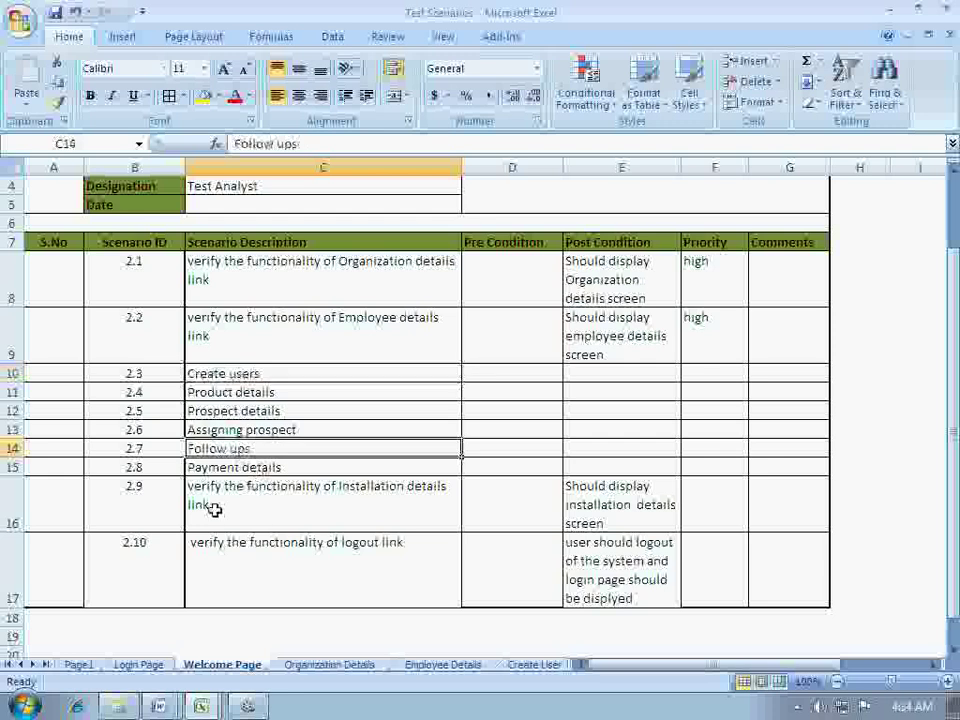
# Review the remaining Welcome Page scenarios and copy scenario 2.10's description, "verify the functionality of logout link"
pyautogui.click(208, 469)
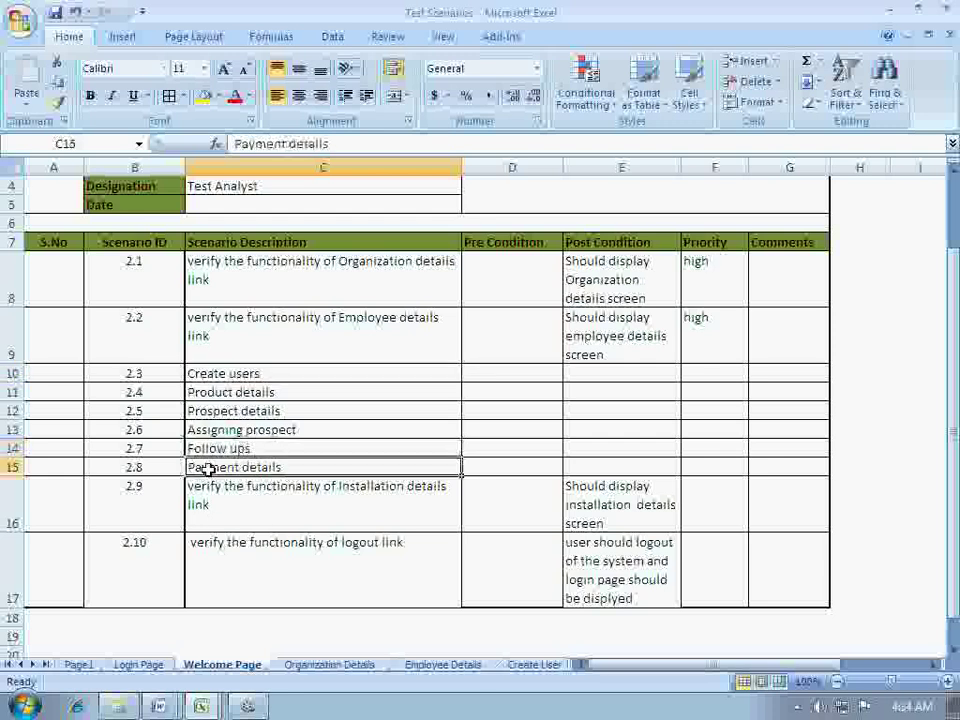
pyautogui.click(239, 515)
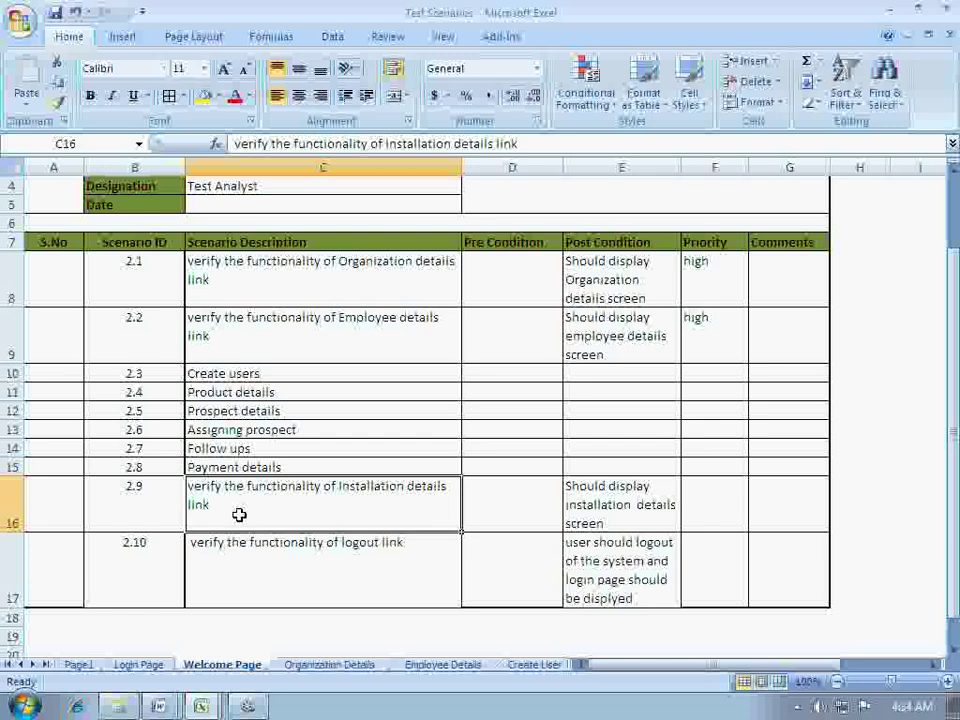
pyautogui.click(239, 543)
pyautogui.doubleClick(188, 542)
pyautogui.moveTo(188, 541); pyautogui.dragTo(415, 547)
pyautogui.hotkey('ctrl', 'c')
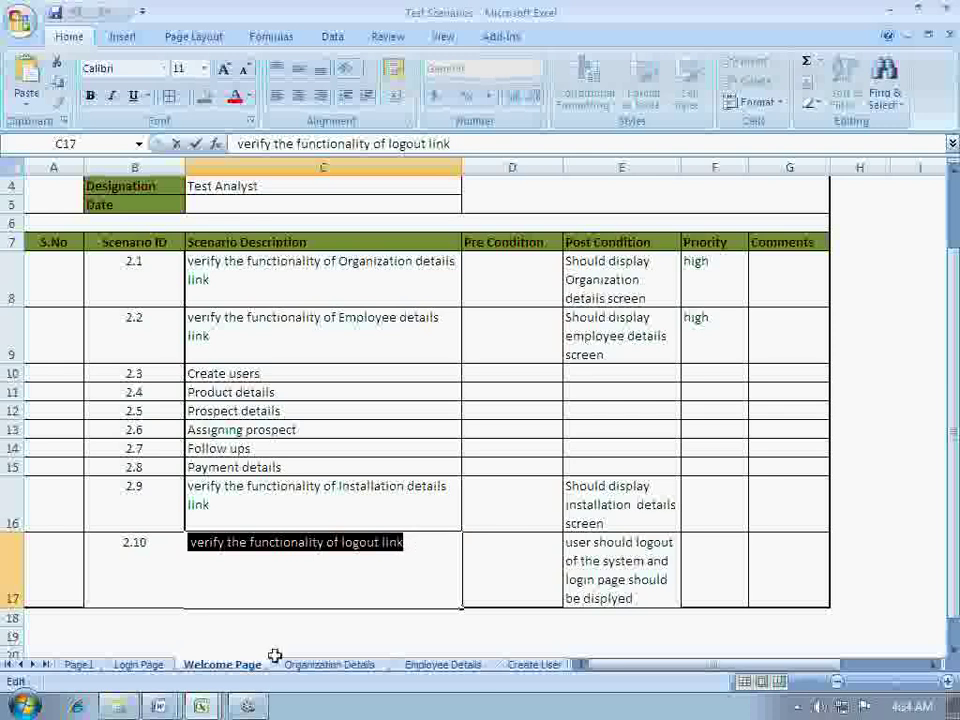
# Switch to the Test Case-Document_CRM workbook and paste the logout description as the Scenario Description of the third block, in row 18
pyautogui.click(205, 705)
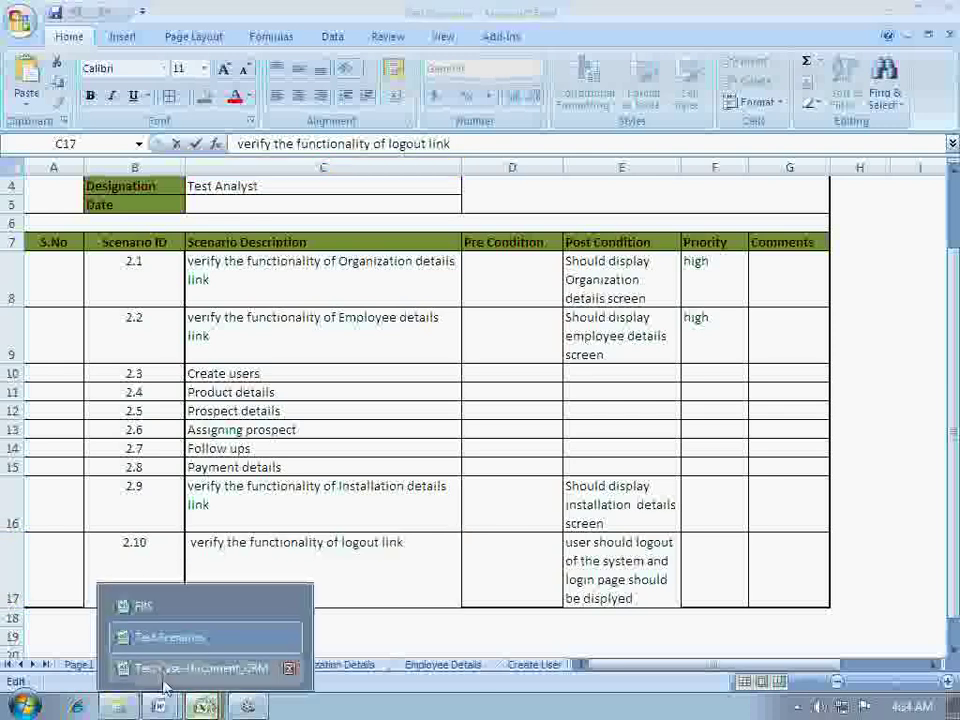
pyautogui.click(164, 675)
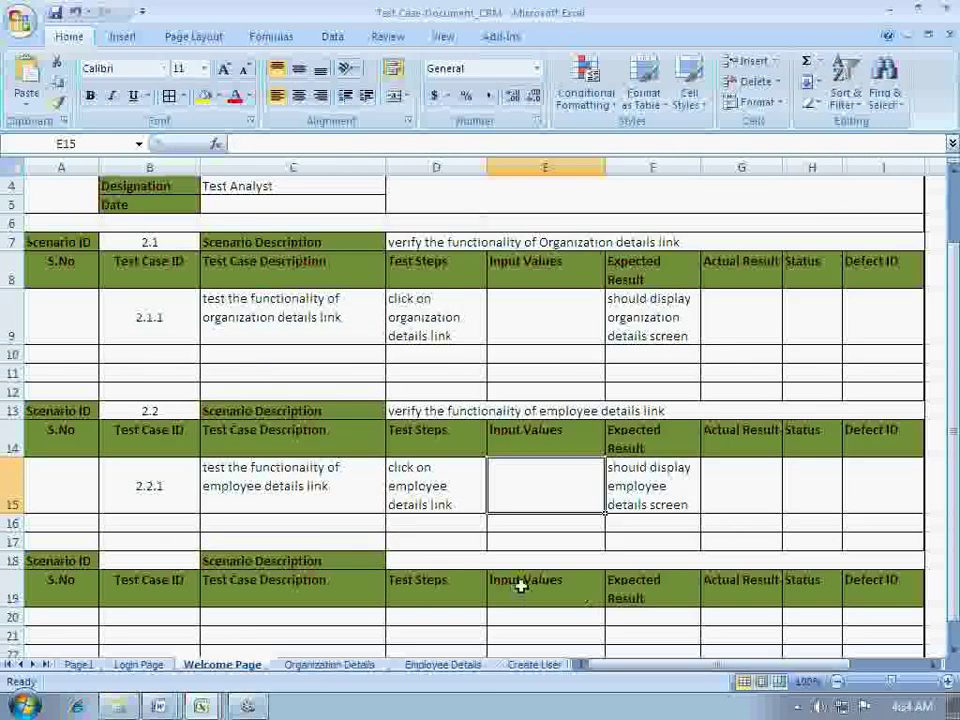
pyautogui.click(476, 561)
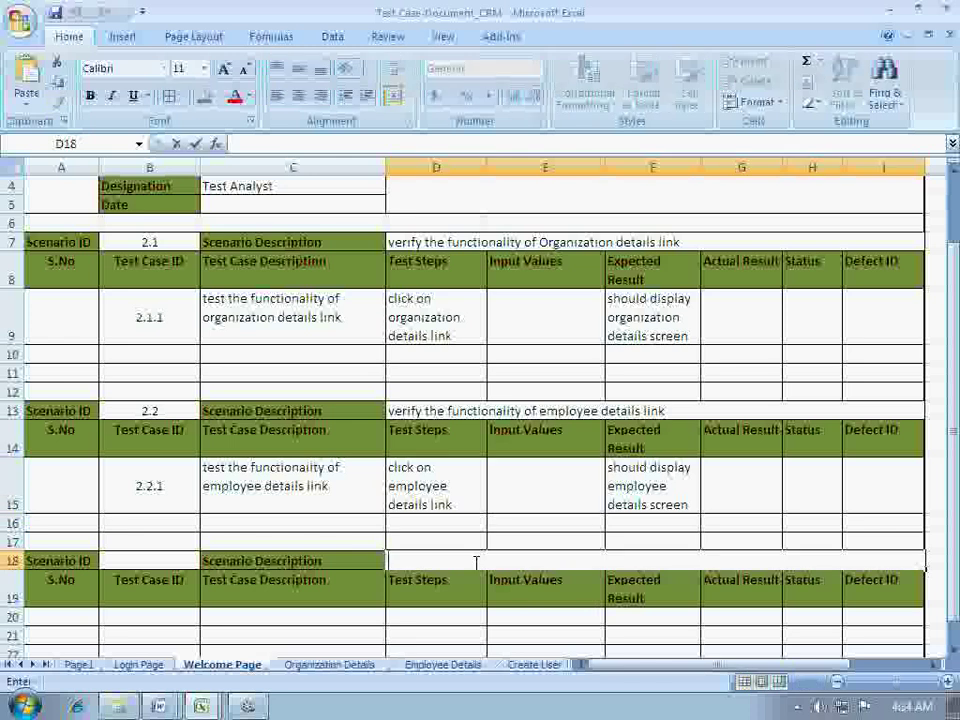
pyautogui.hotkey('ctrl', 'v')
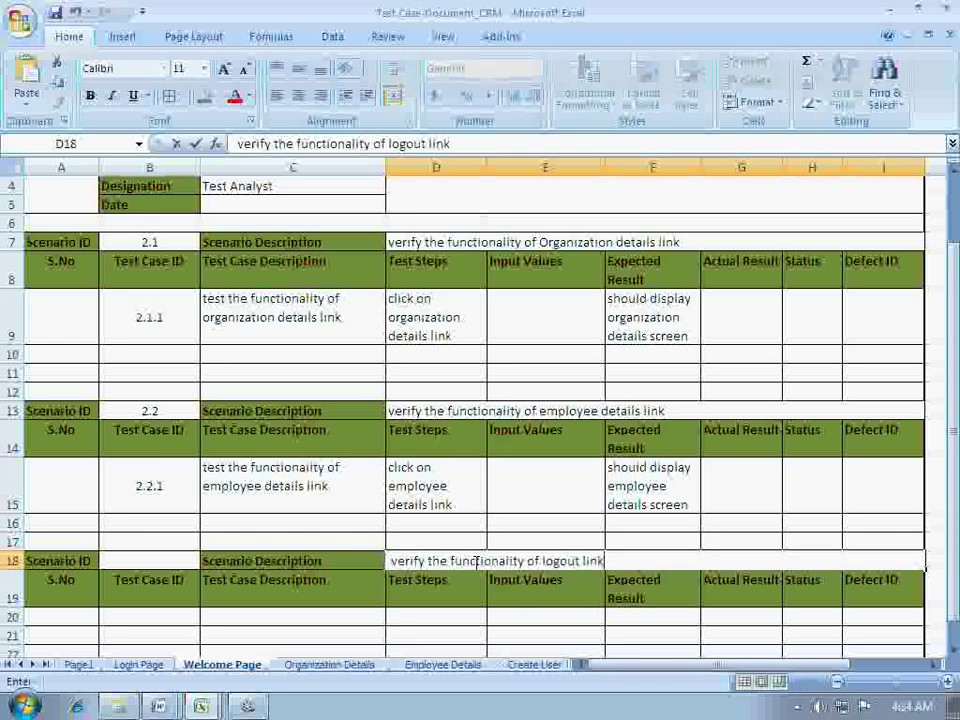
pyautogui.scroll(-1, 476, 560)
# Enter 2.10 as the Scenario ID of the logout block and show it with two decimal places
pyautogui.click(173, 506)
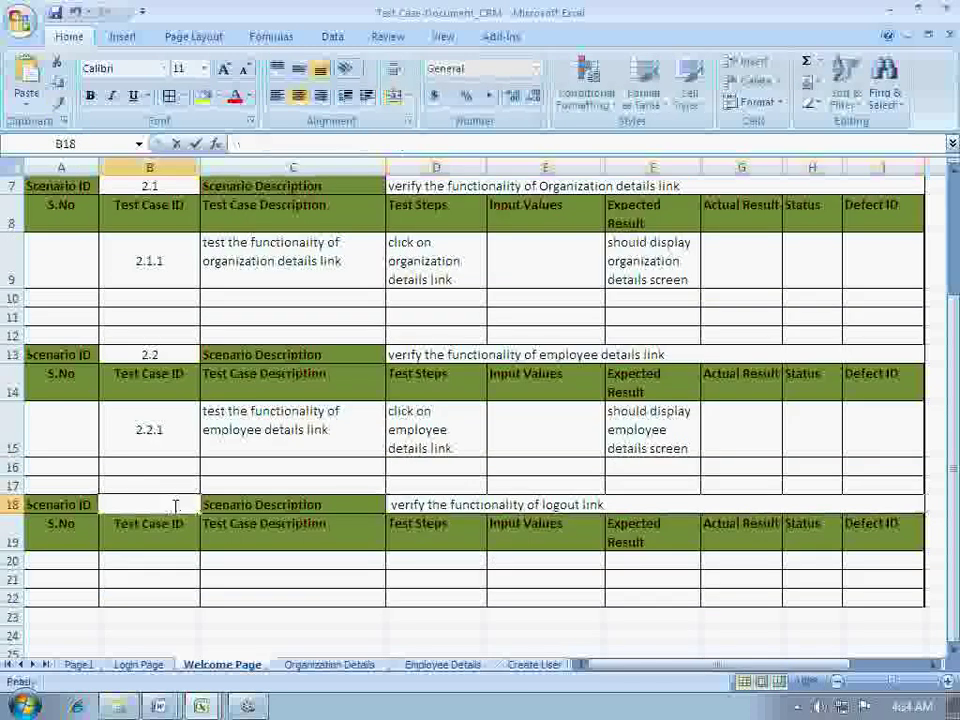
pyautogui.write('2')
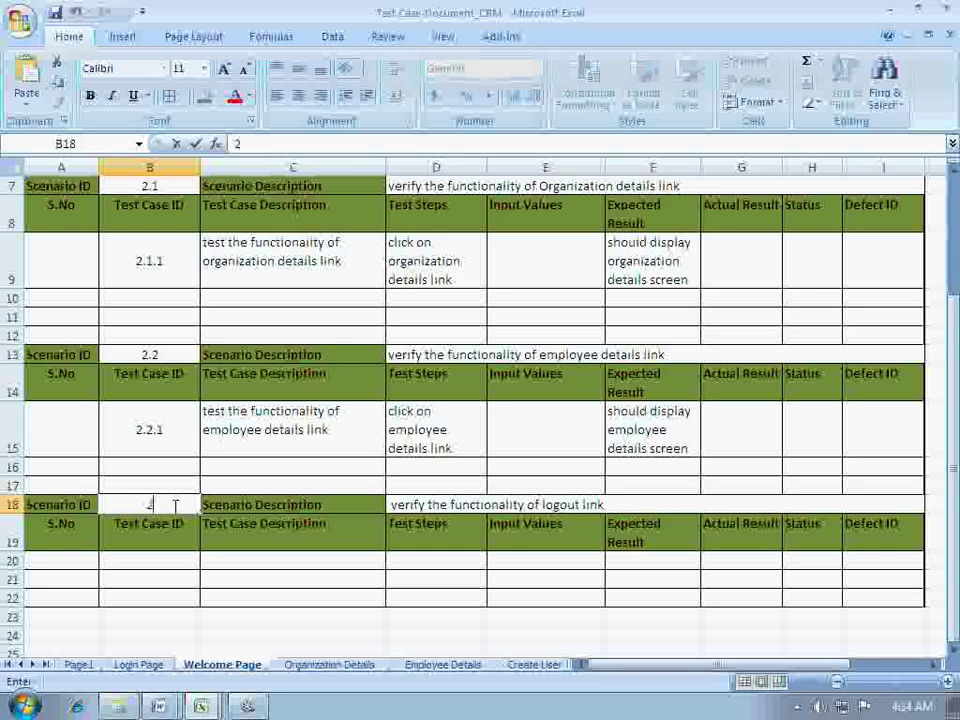
pyautogui.write('.10')
pyautogui.click(189, 557)
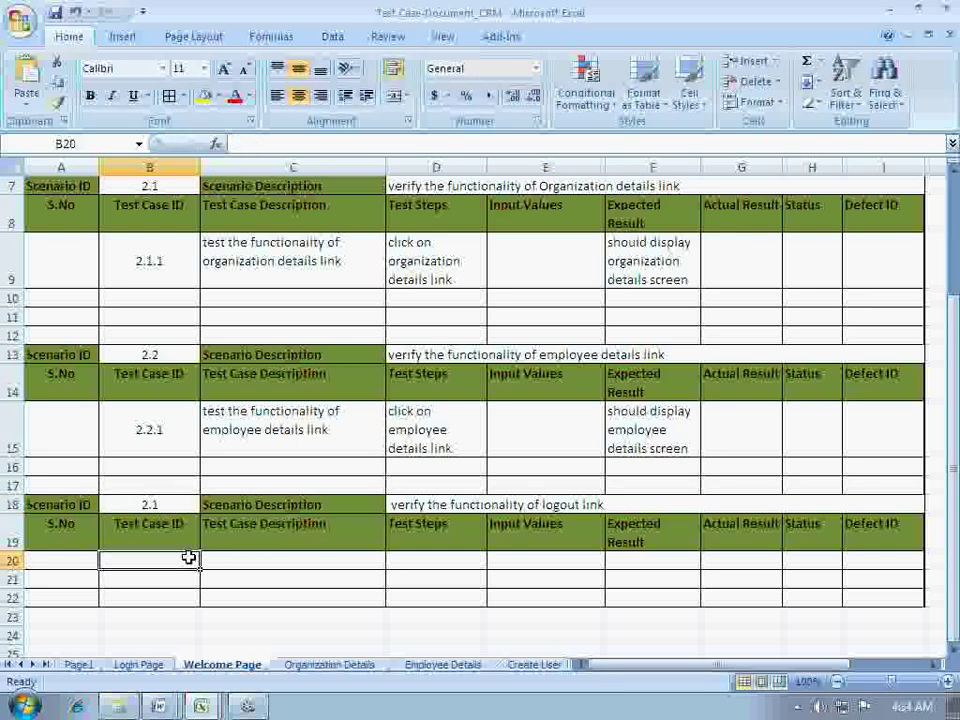
pyautogui.click(176, 515)
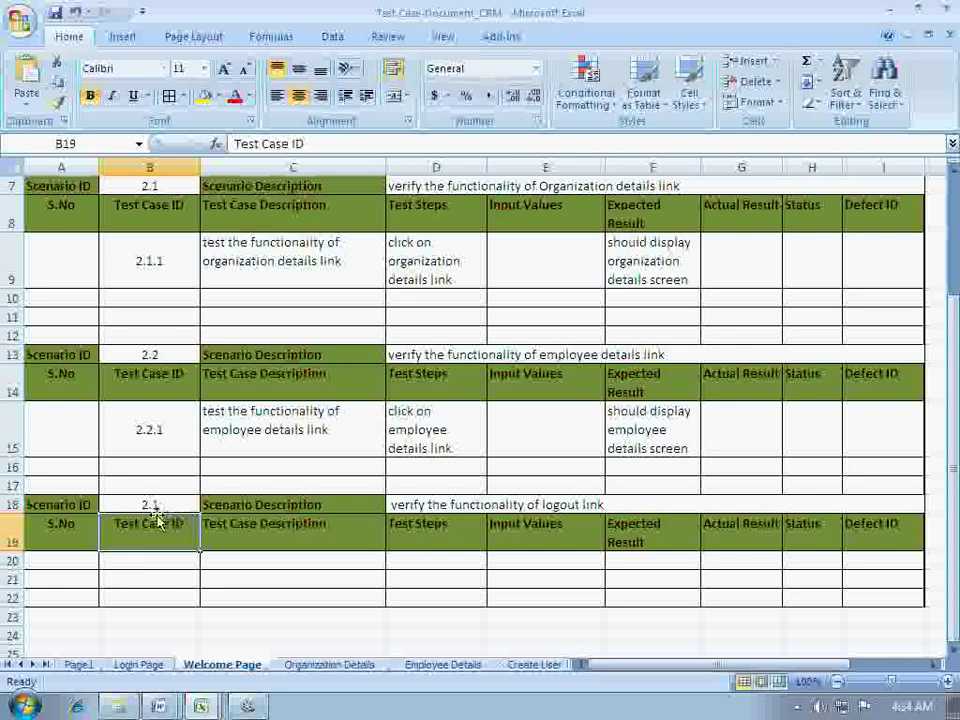
pyautogui.click(121, 500)
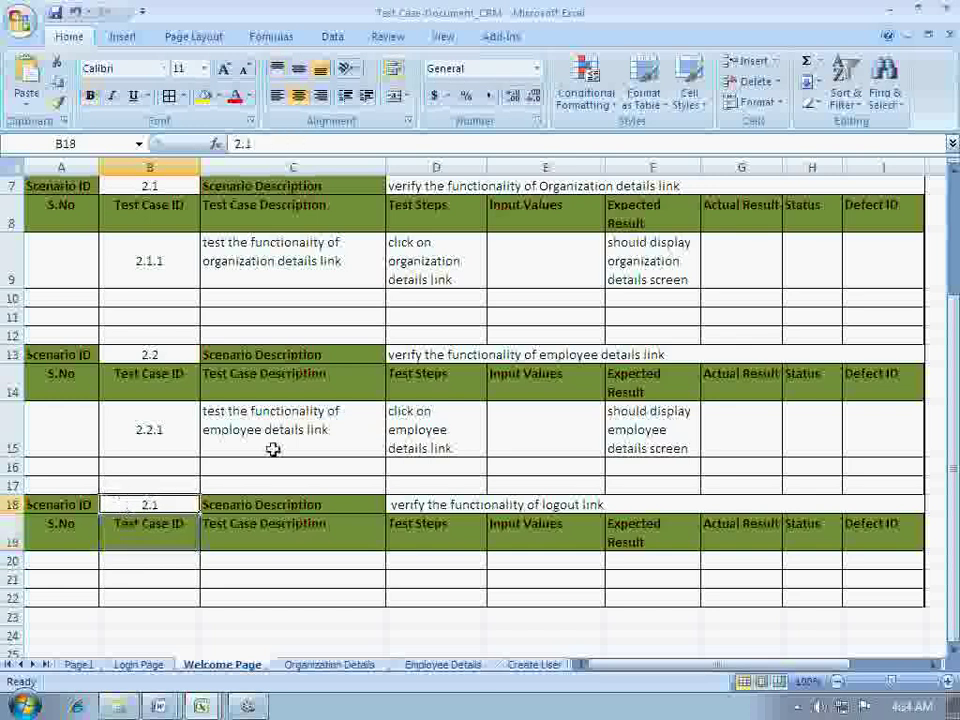
pyautogui.click(512, 95)
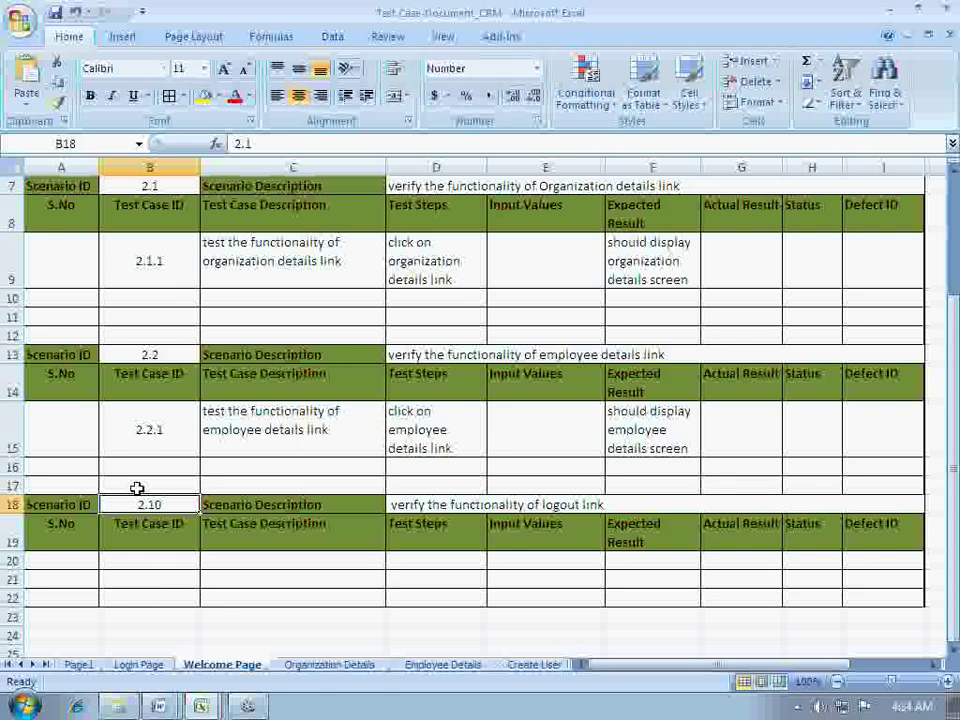
# Copy the logout block's Scenario ID into its first Test Case ID cell and append ".1" to it
pyautogui.hotkey('ctrl', 'c')
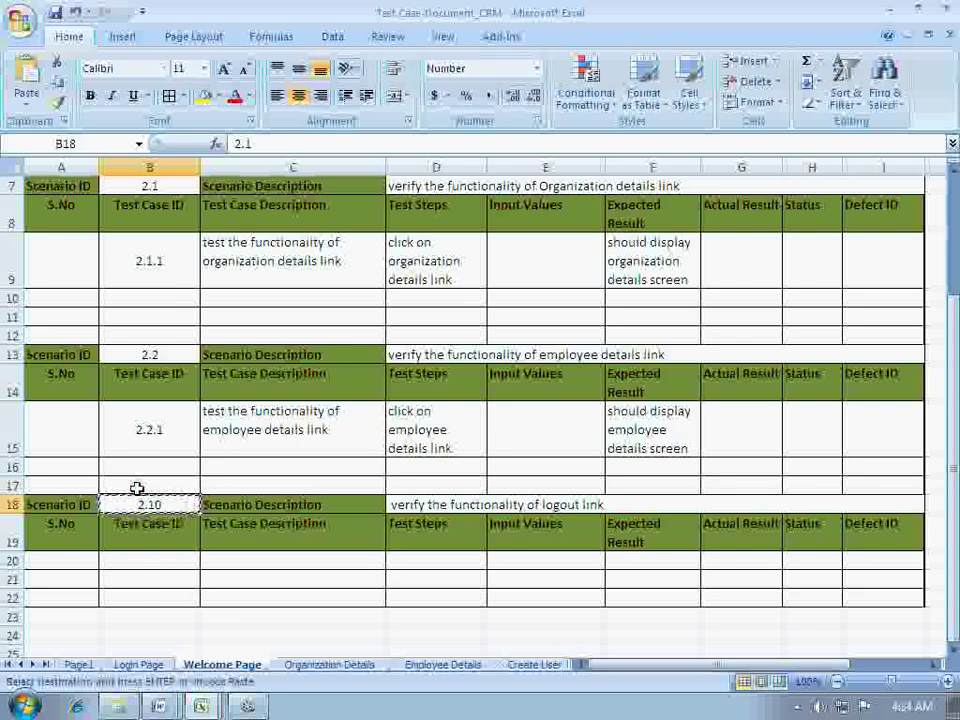
pyautogui.click(122, 568)
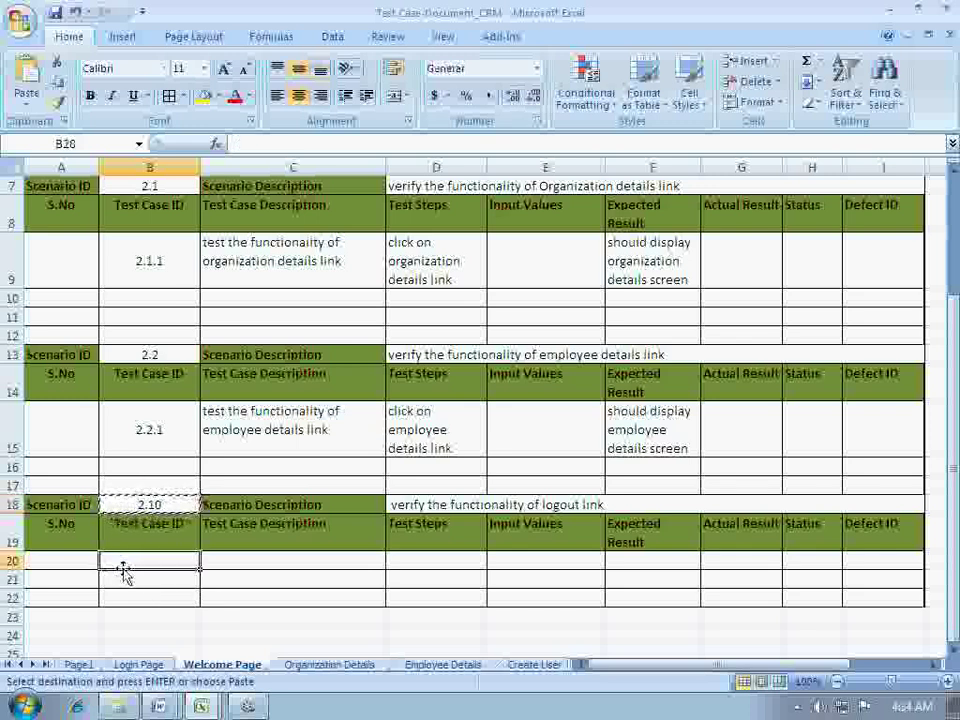
pyautogui.hotkey('ctrl', 'v')
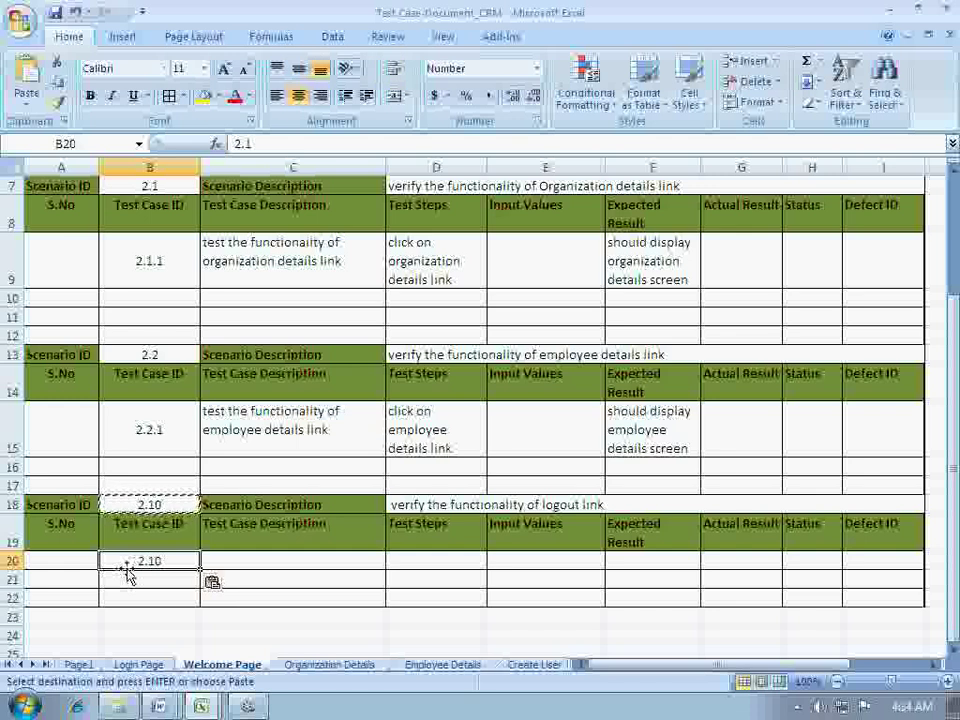
pyautogui.doubleClick(168, 561)
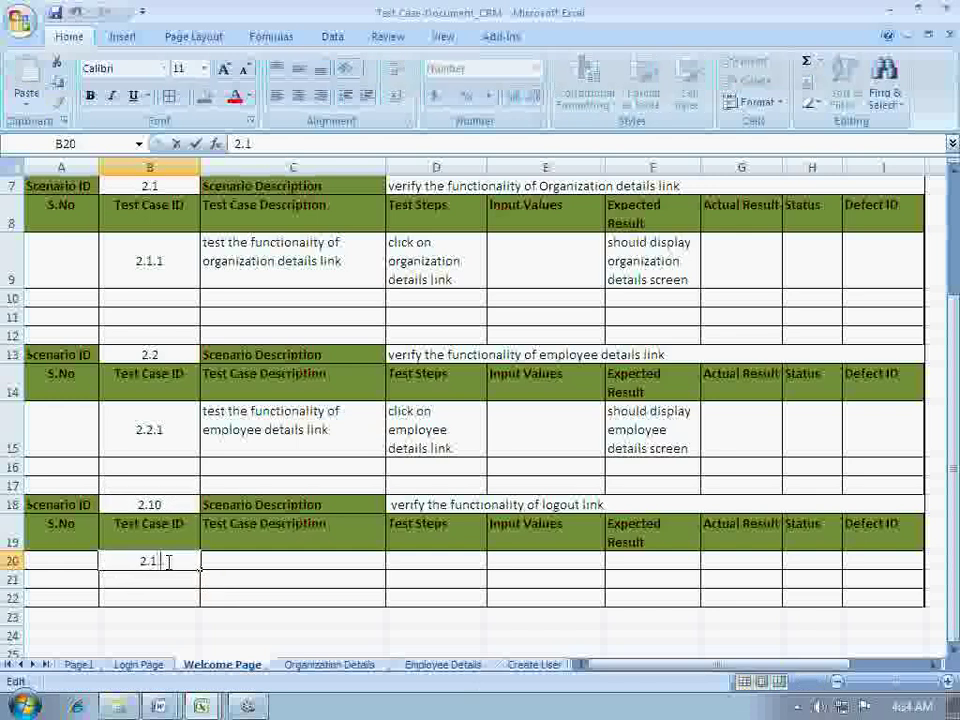
pyautogui.write('.1')
pyautogui.click(206, 559)
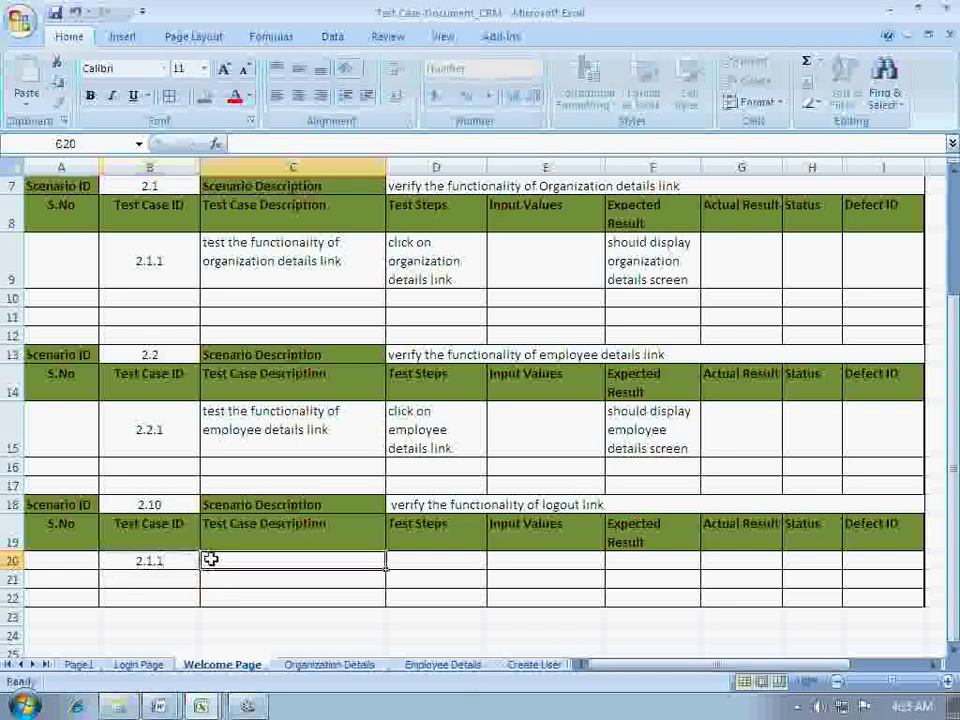
# Change the logout block's Test Case ID to 2.10 and show it with three decimal places
pyautogui.doubleClick(156, 559)
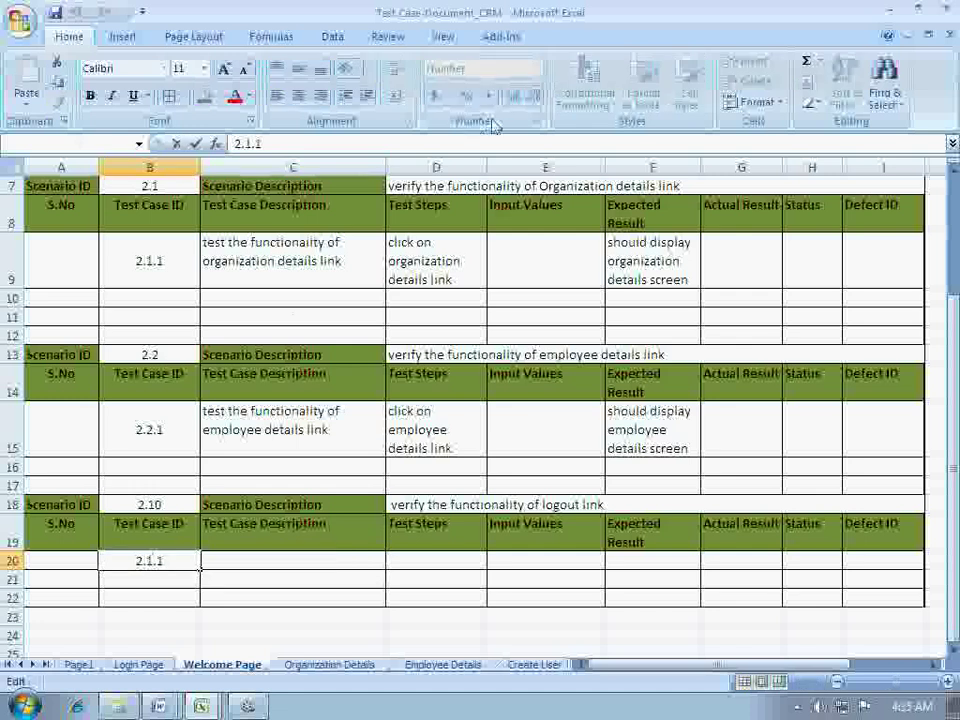
pyautogui.click(201, 561)
pyautogui.click(188, 561)
pyautogui.doubleClick(187, 561)
pyautogui.press('BackSpace')
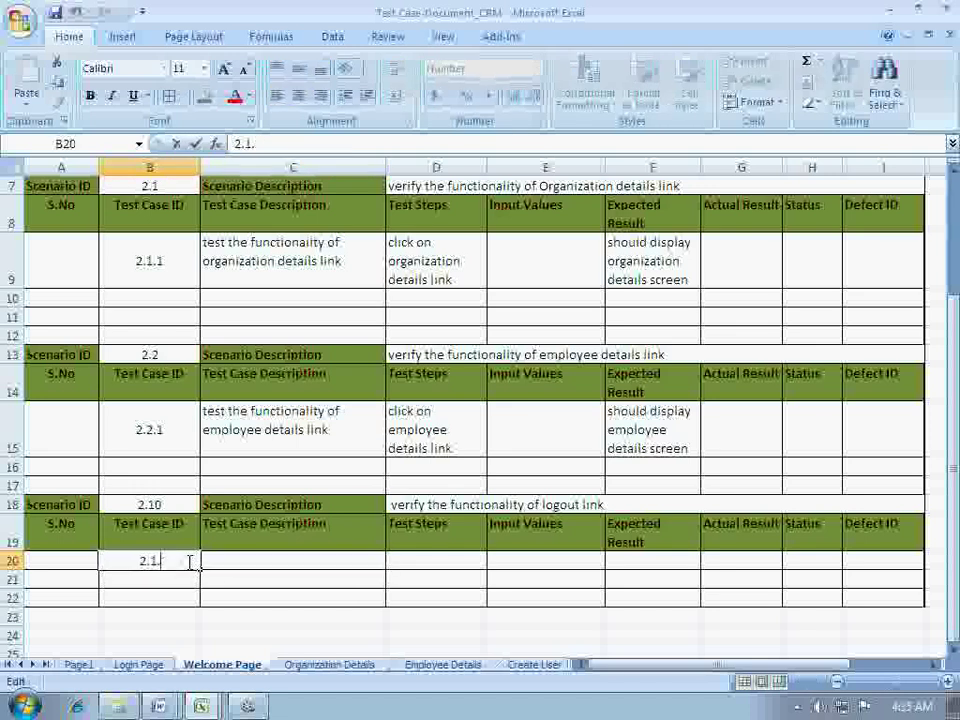
pyautogui.write('0')
pyautogui.press('Tab')
pyautogui.click(165, 563)
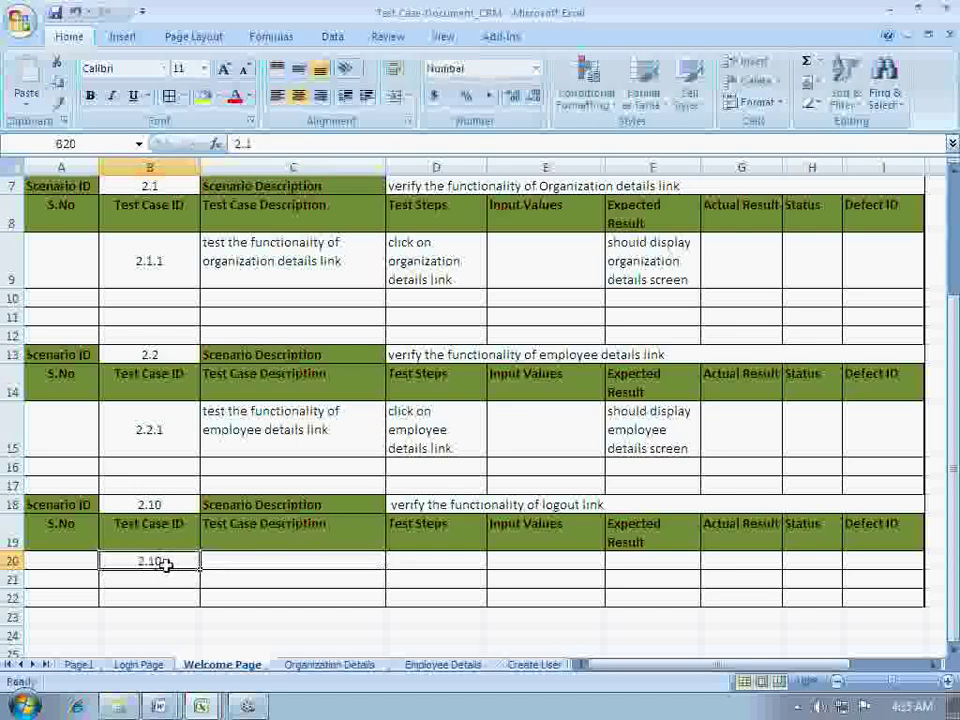
pyautogui.doubleClick(171, 561)
pyautogui.click(238, 558)
pyautogui.click(182, 560)
pyautogui.click(511, 96)
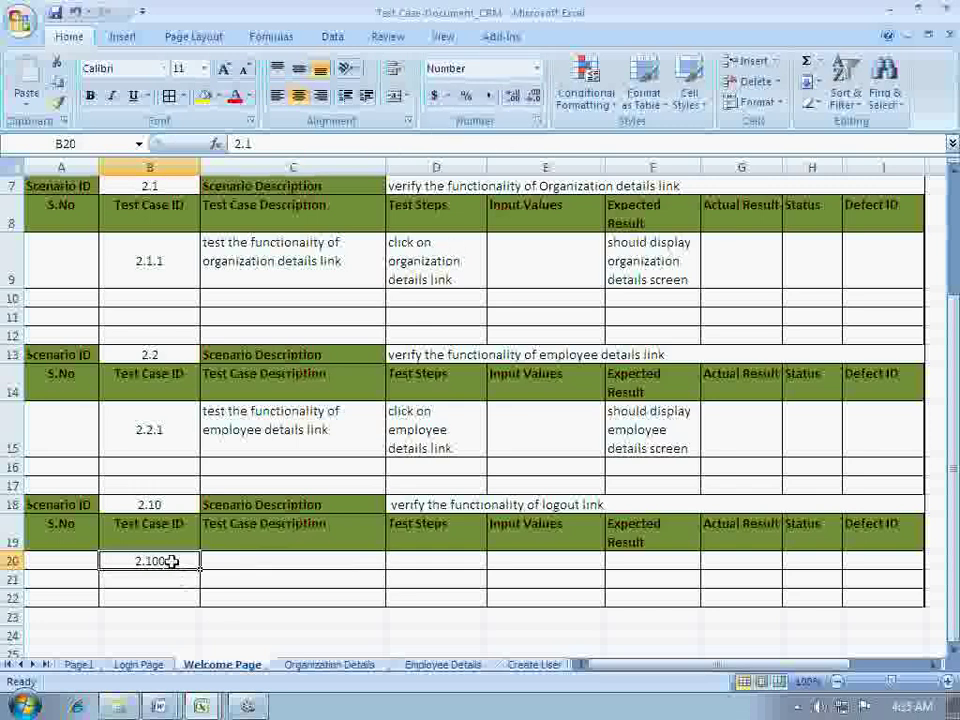
# Clear the Test Case ID in the logout block's first row
pyautogui.doubleClick(172, 560)
pyautogui.press('BackSpace')
pyautogui.press('BackSpace')
pyautogui.press('BackSpace')
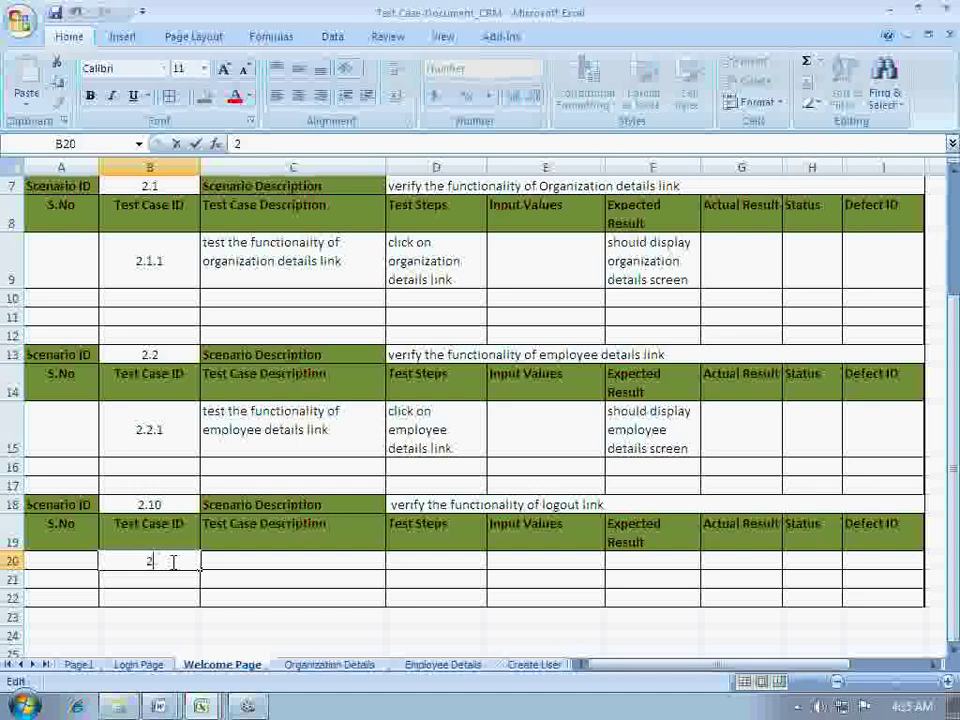
# Enter "test the functionality og logout link" as the Test Case Description in the logout block's first row
pyautogui.click(208, 562)
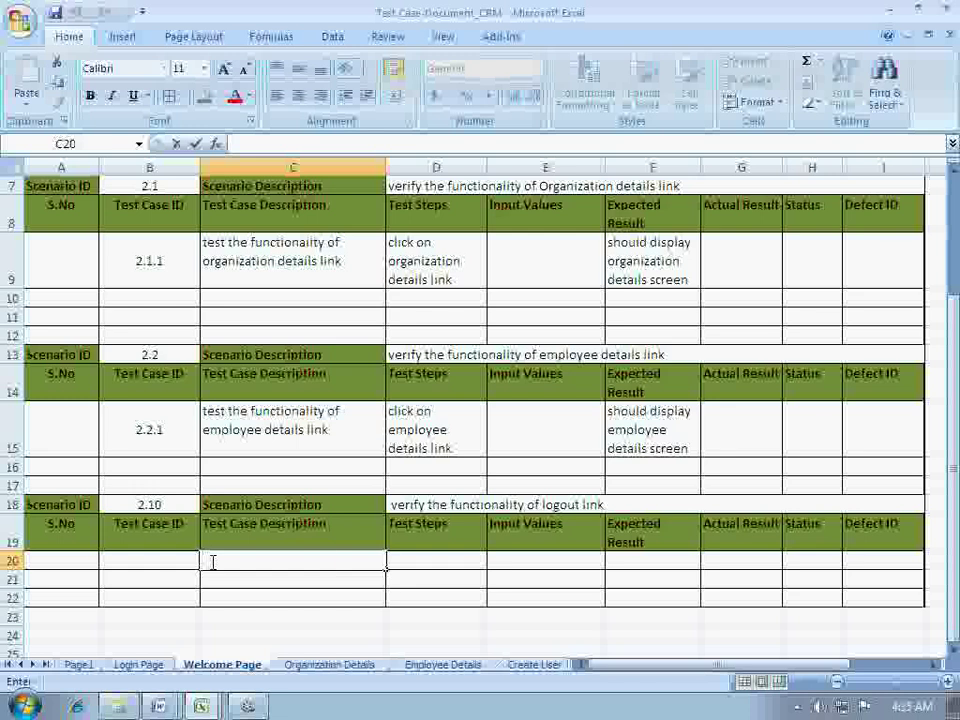
pyautogui.write('Test the functi')
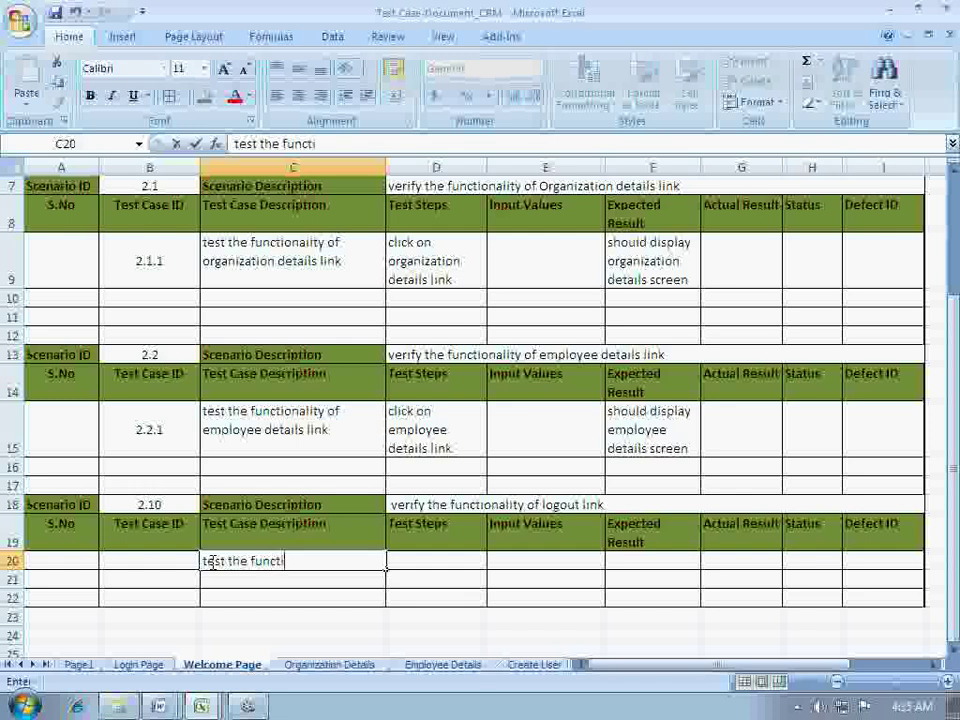
pyautogui.write('onality')
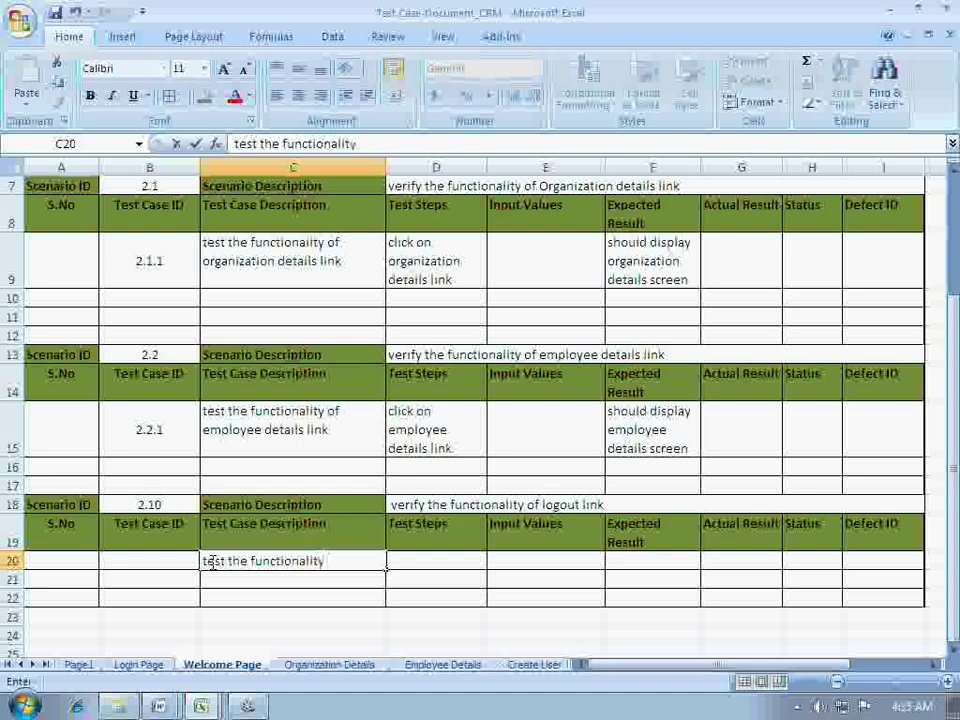
pyautogui.write(' og l')
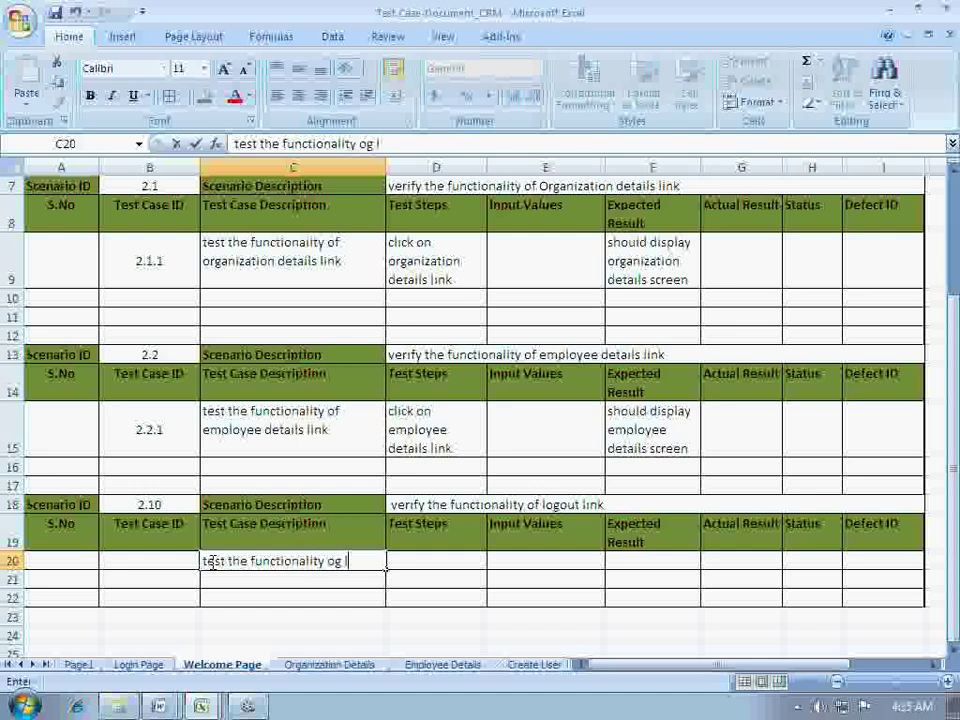
pyautogui.write('ouou')
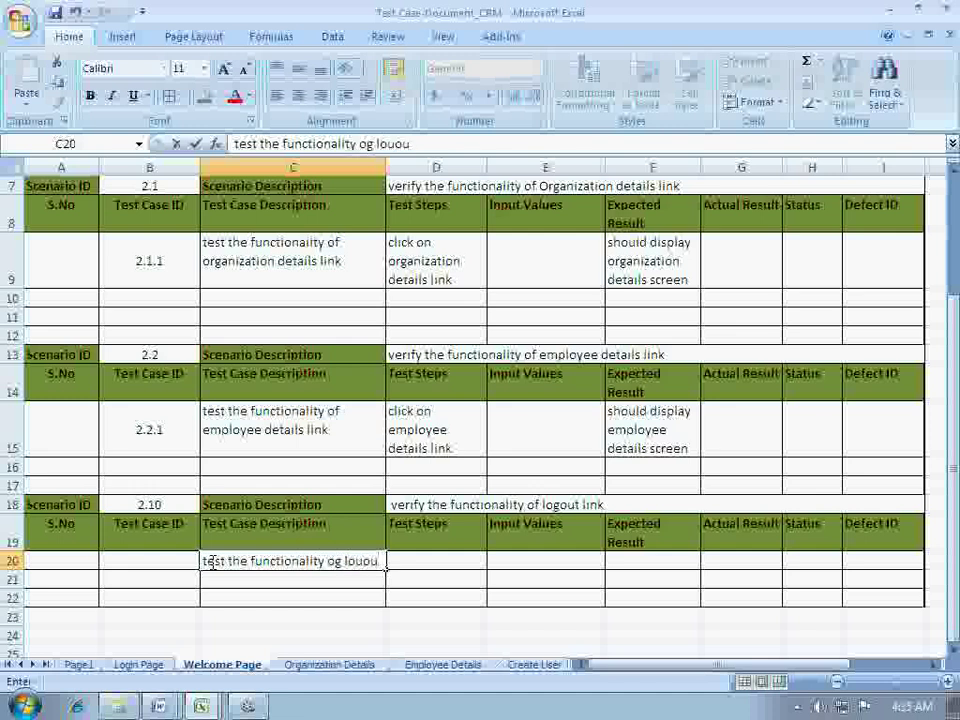
pyautogui.press('BackSpace')
pyautogui.press('BackSpace')
pyautogui.press('BackSpace')
pyautogui.write('gout link')
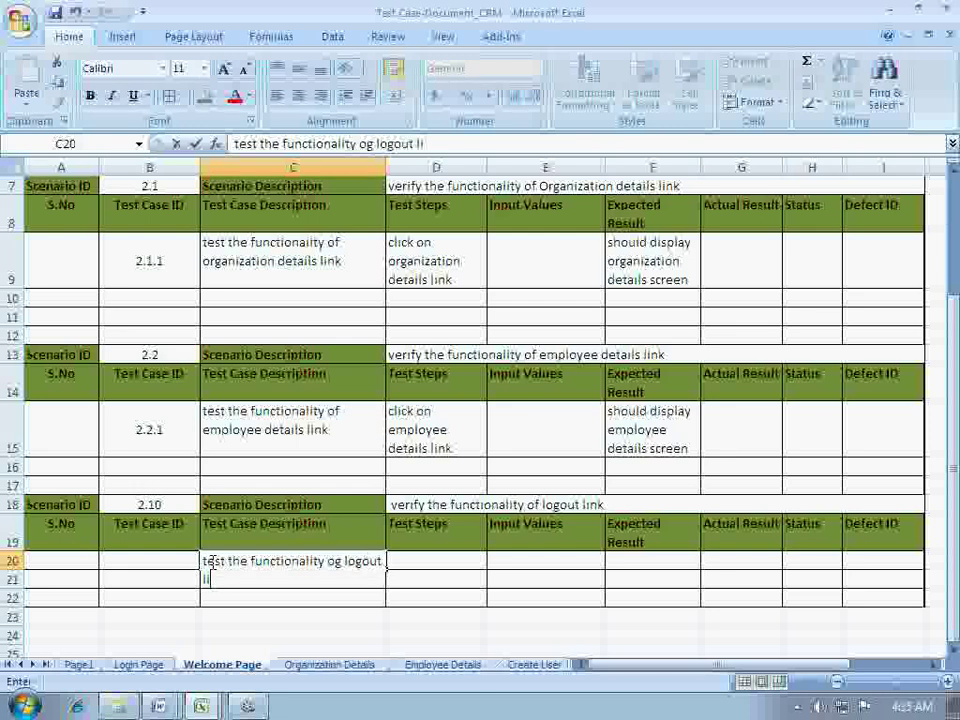
# Enter "click on logout link" as the logout test case's Test Steps
pyautogui.click(422, 561)
pyautogui.doubleClick(423, 561)
pyautogui.write('click o')
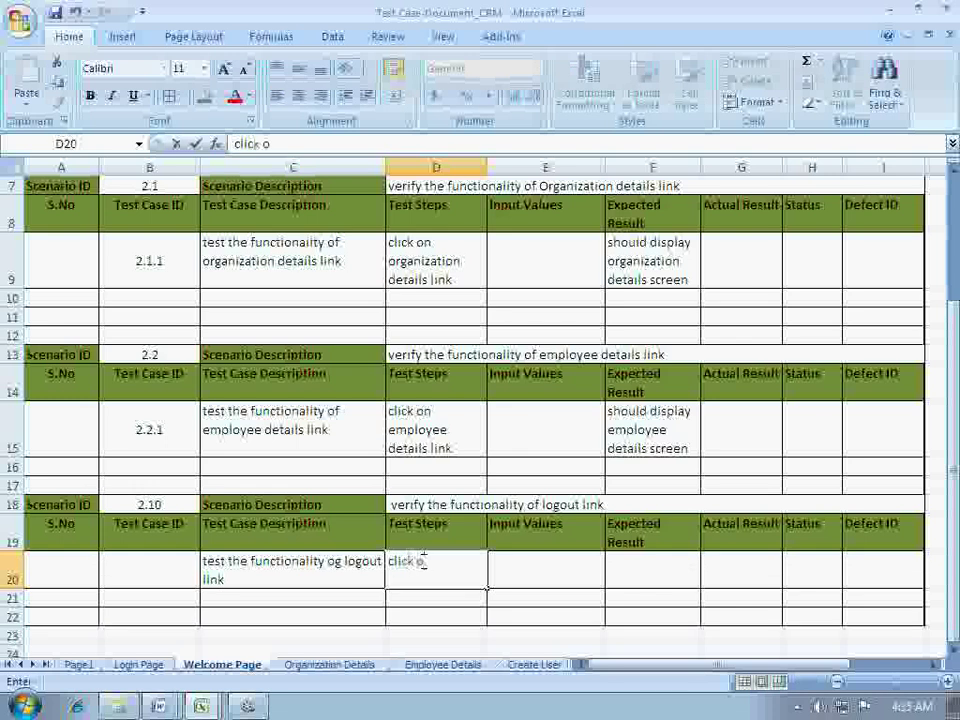
pyautogui.write('n lougou')
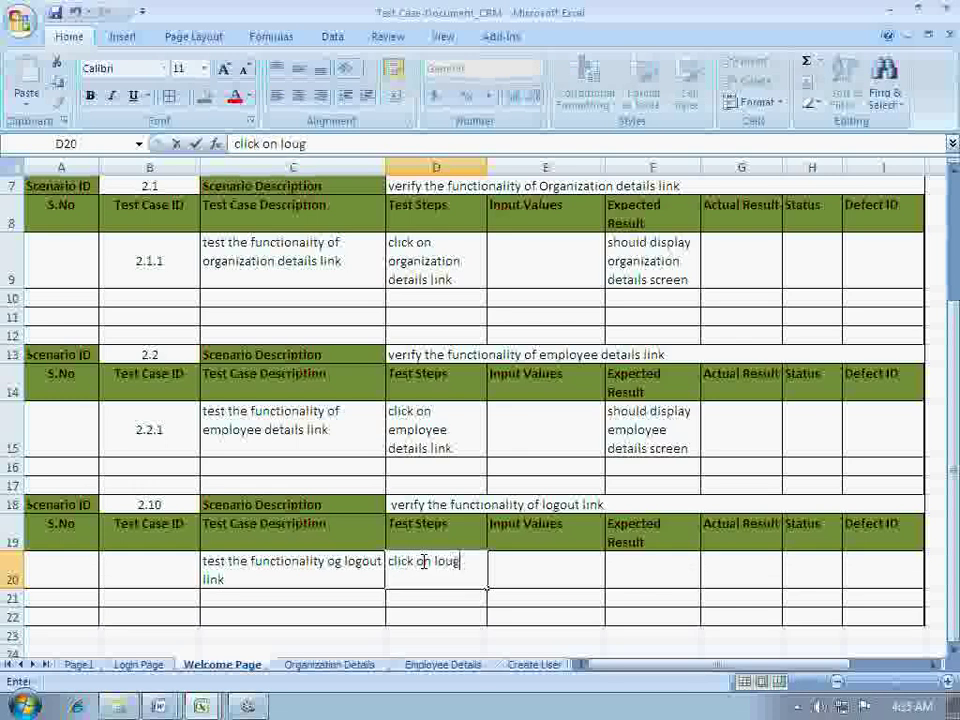
pyautogui.press('BackSpace')
pyautogui.press('BackSpace')
pyautogui.press('BackSpace')
pyautogui.write('gout link')
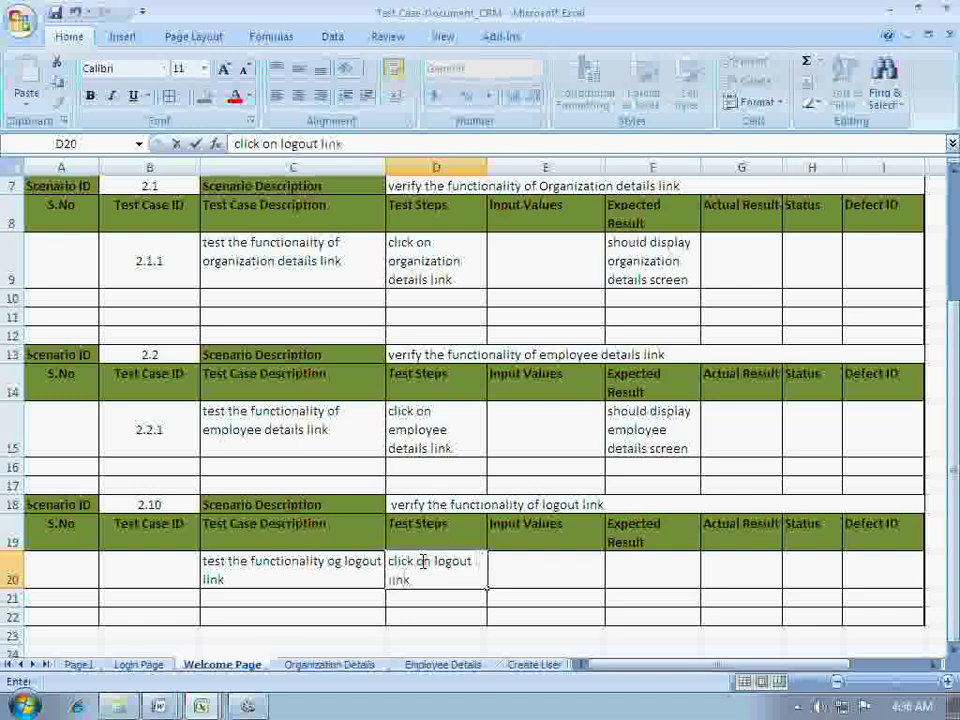
# Copy the logout link's Post-Condition from the Welcome Page sheet of the FRS workbook
pyautogui.click(546, 566)
pyautogui.click(633, 567)
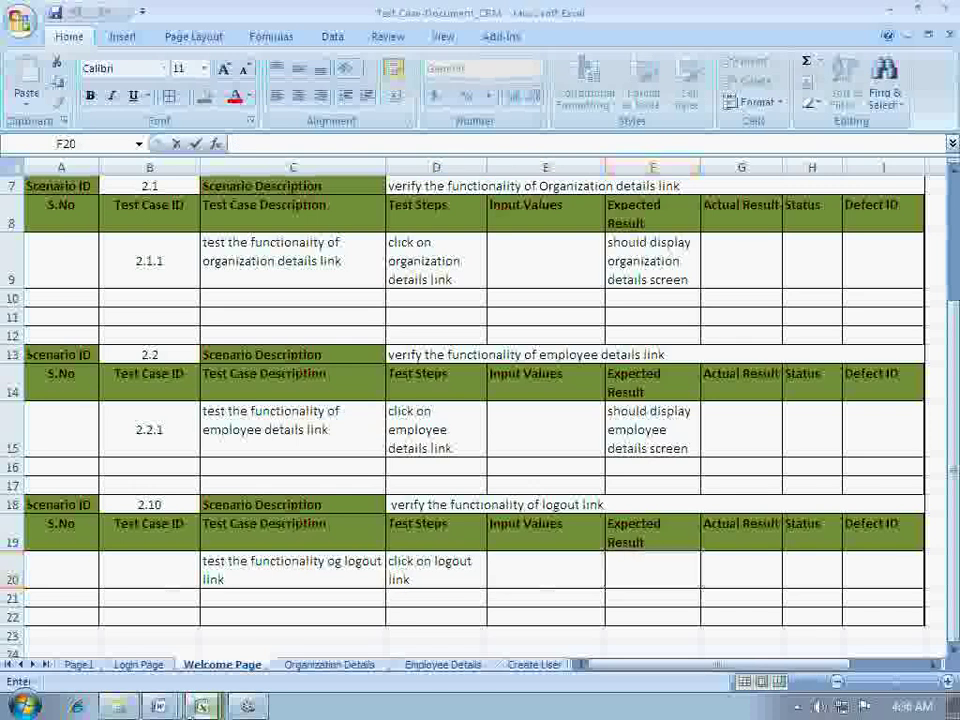
pyautogui.click(201, 706)
pyautogui.click(146, 607)
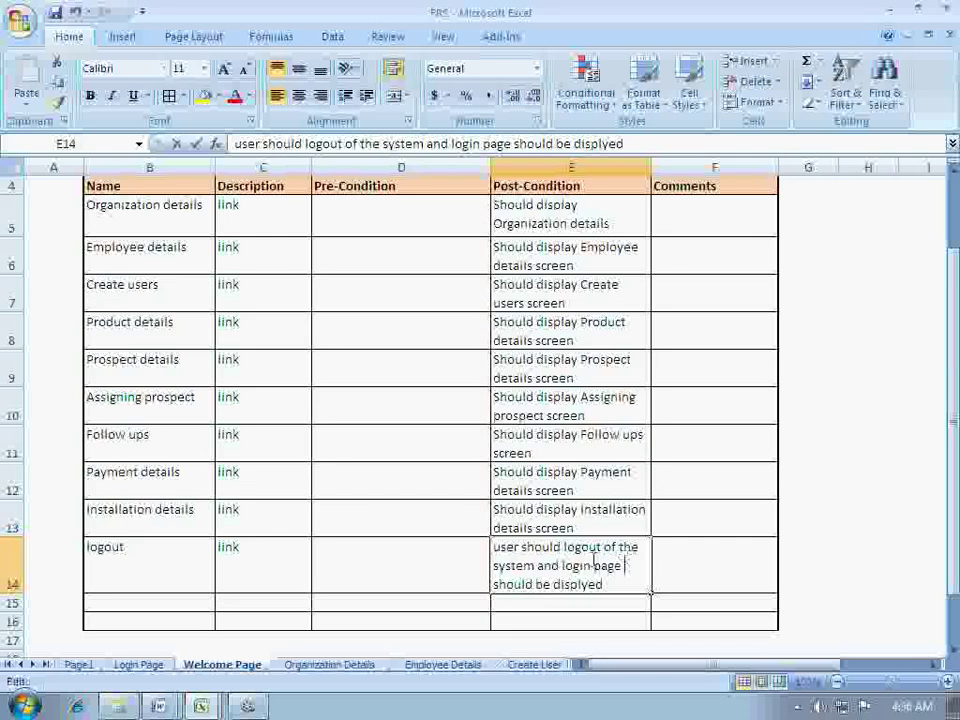
pyautogui.doubleClick(534, 562)
pyautogui.click(470, 563)
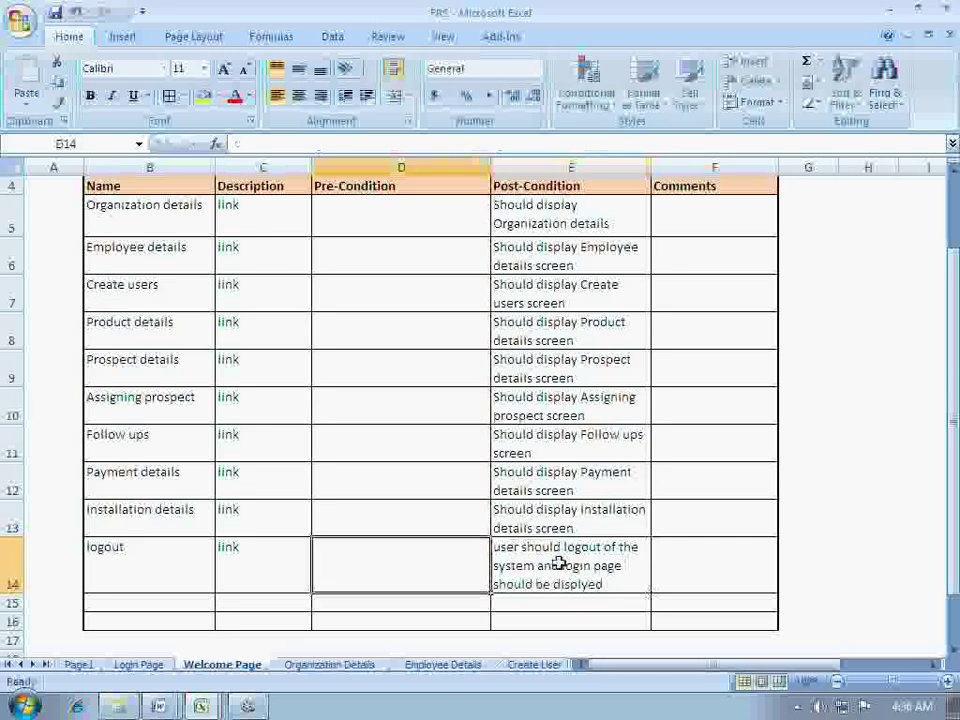
pyautogui.click(556, 561)
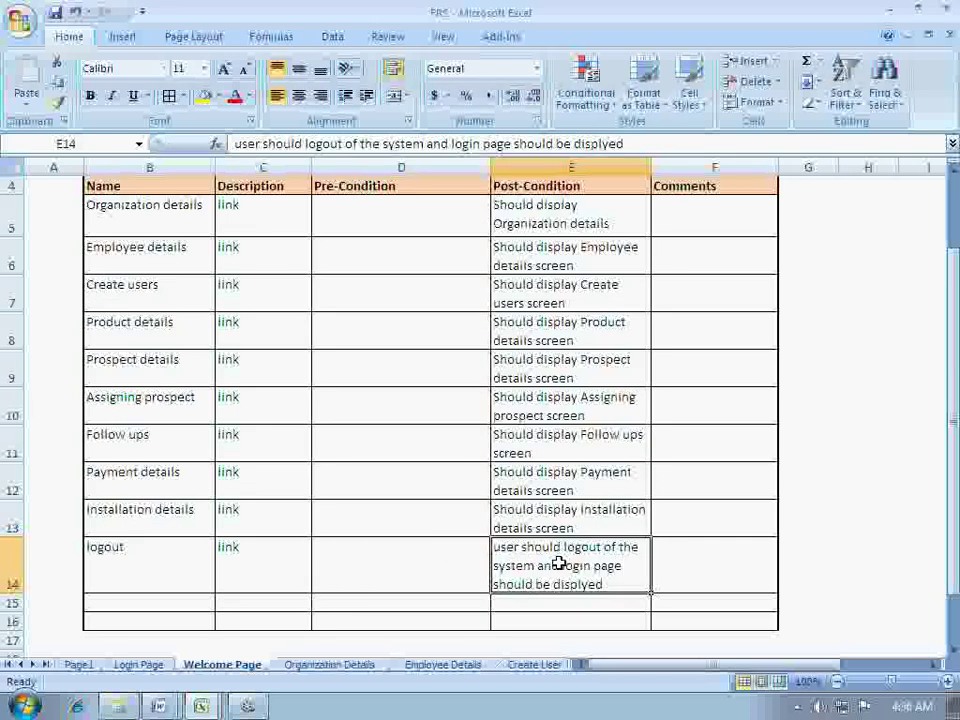
pyautogui.hotkey('ctrl', 'c')
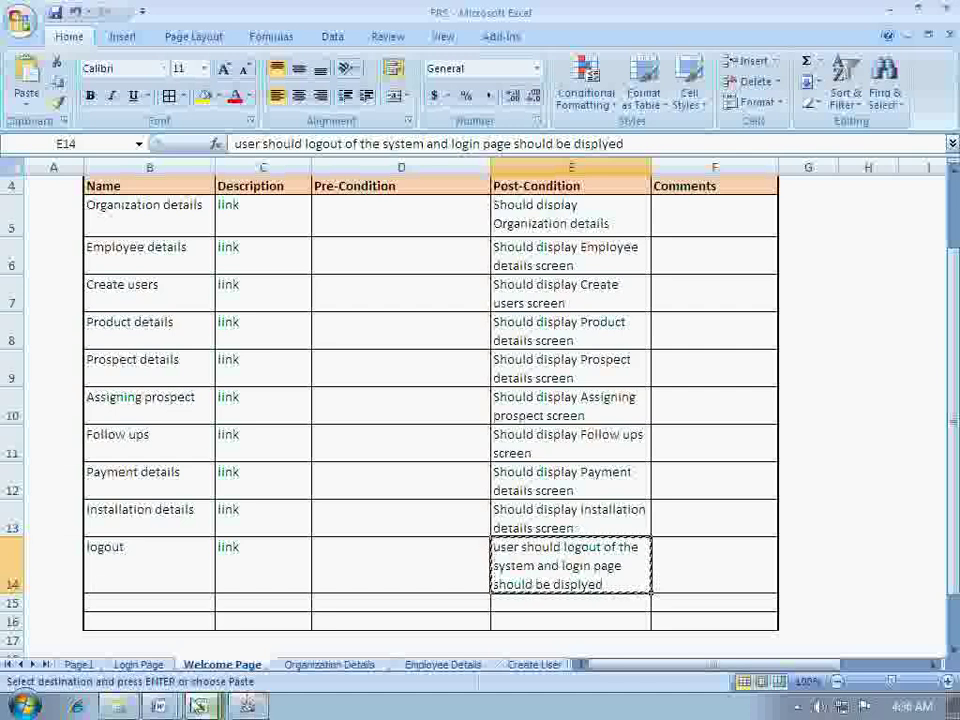
# Paste the copied post-condition as the logout test case's Expected Result in the Test Case-Document_CRM workbook
pyautogui.moveTo(200, 706)
pyautogui.click(180, 671)
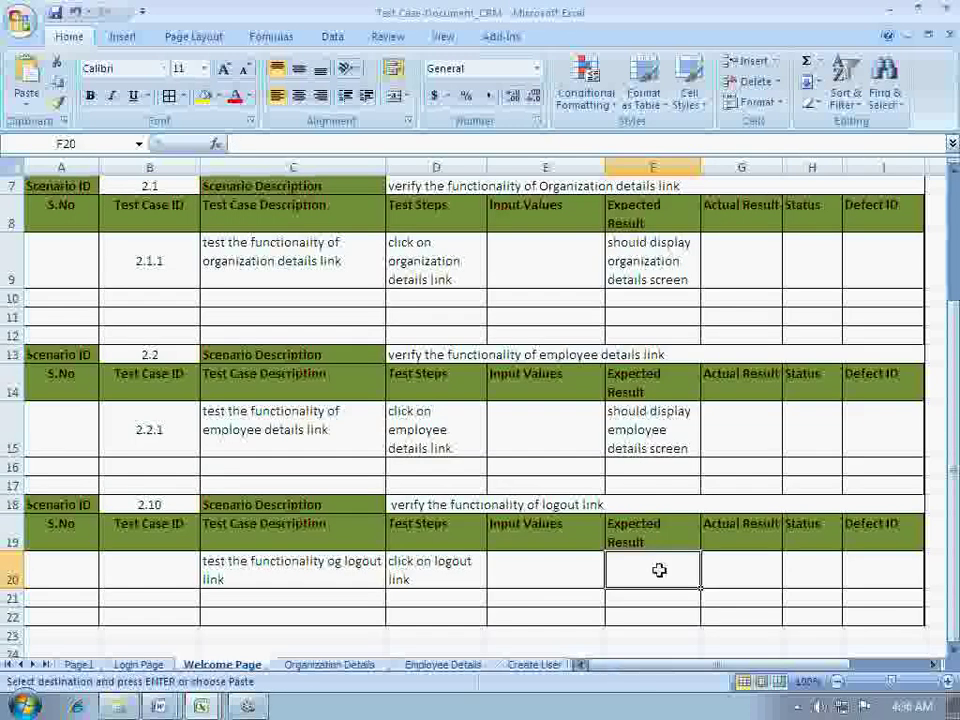
pyautogui.hotkey('ctrl', 'v')
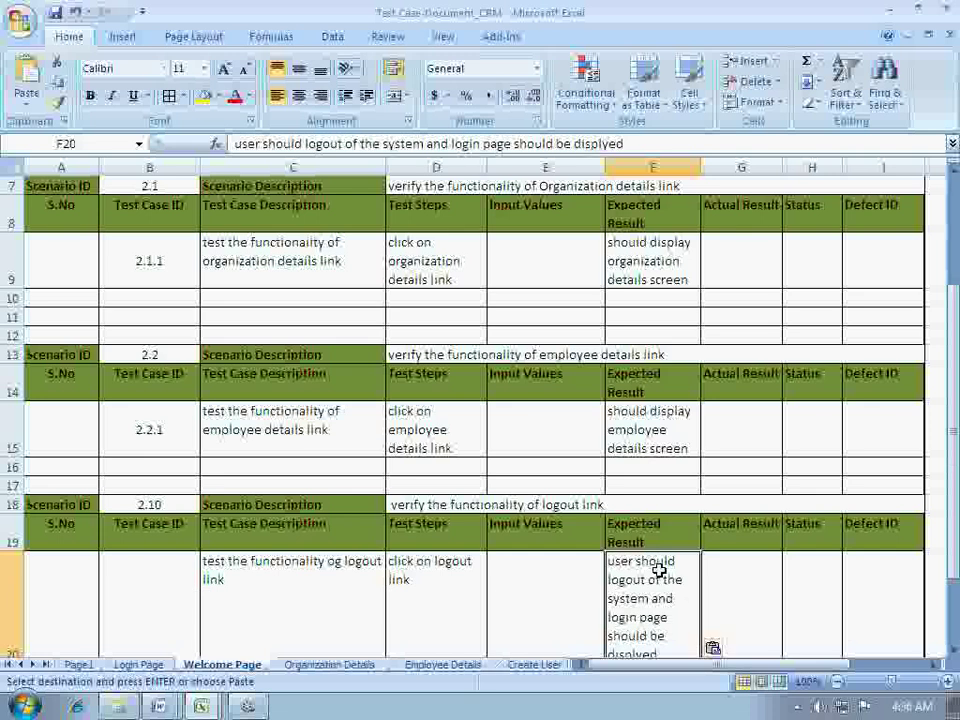
pyautogui.scroll(-1, 658, 570)
pyautogui.click(582, 517)
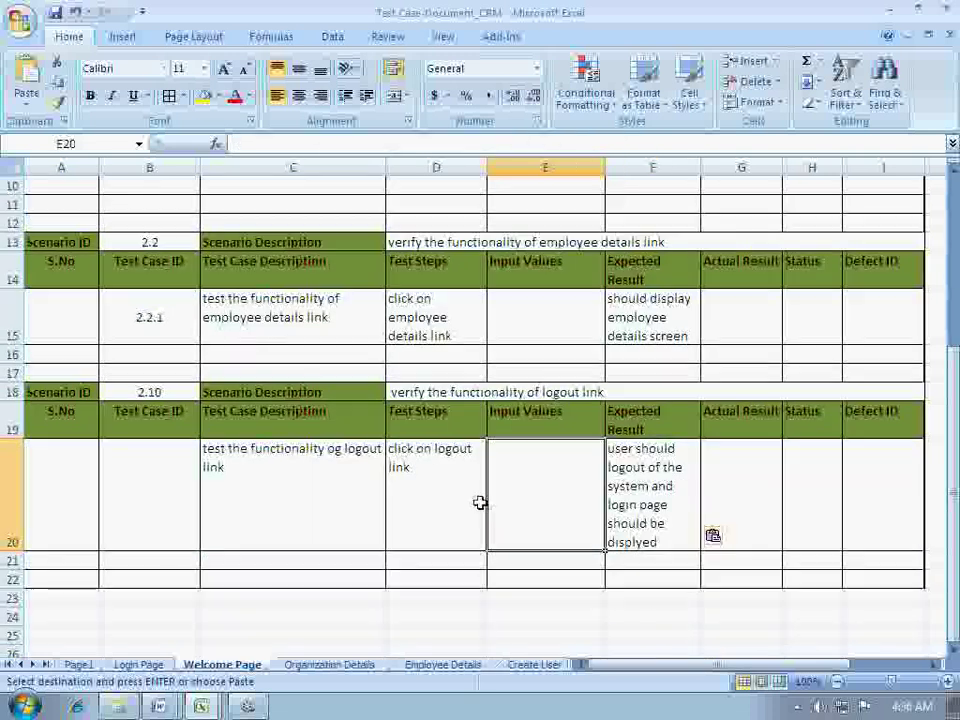
# Correct "og" to "of" in the logout test case's Test Case Description
pyautogui.click(257, 498)
pyautogui.doubleClick(257, 499)
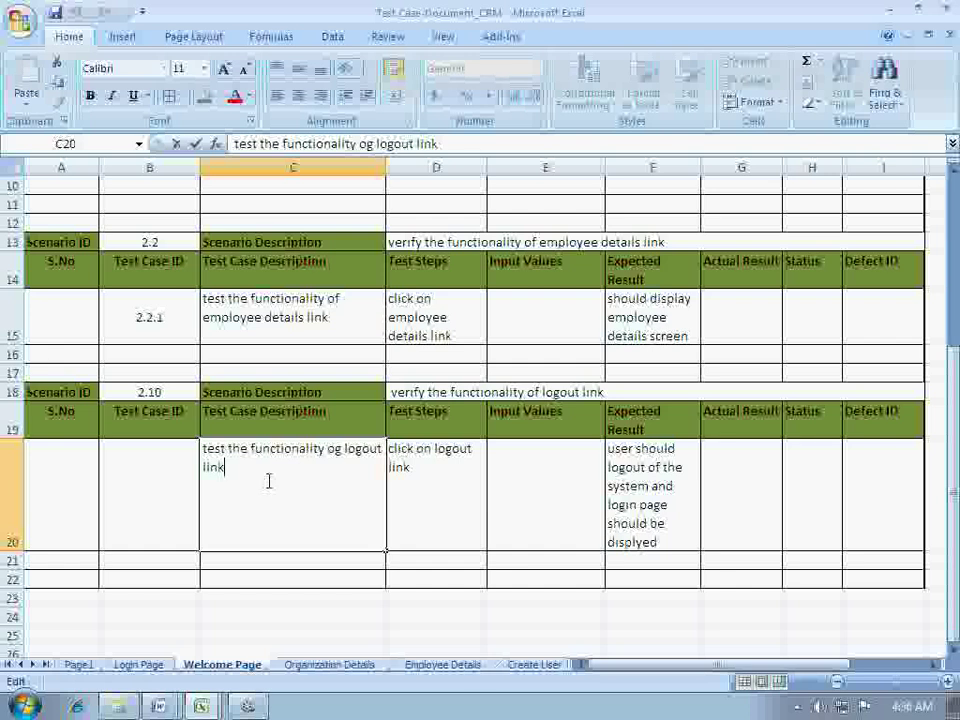
pyautogui.click(335, 459)
pyautogui.press('BackSpace')
pyautogui.write('f')
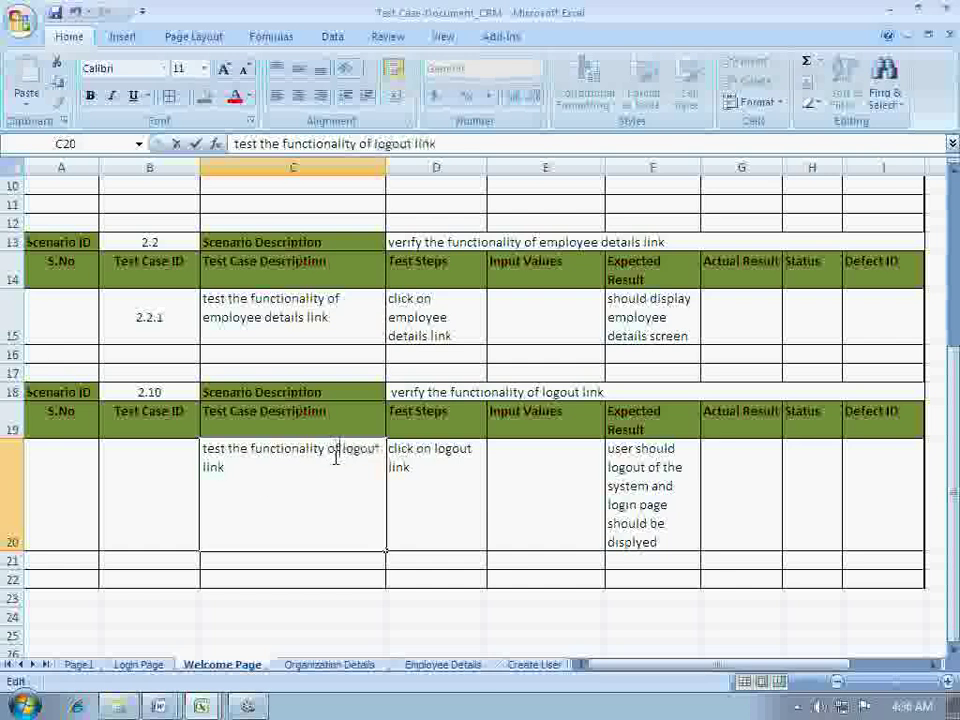
pyautogui.click(548, 467)
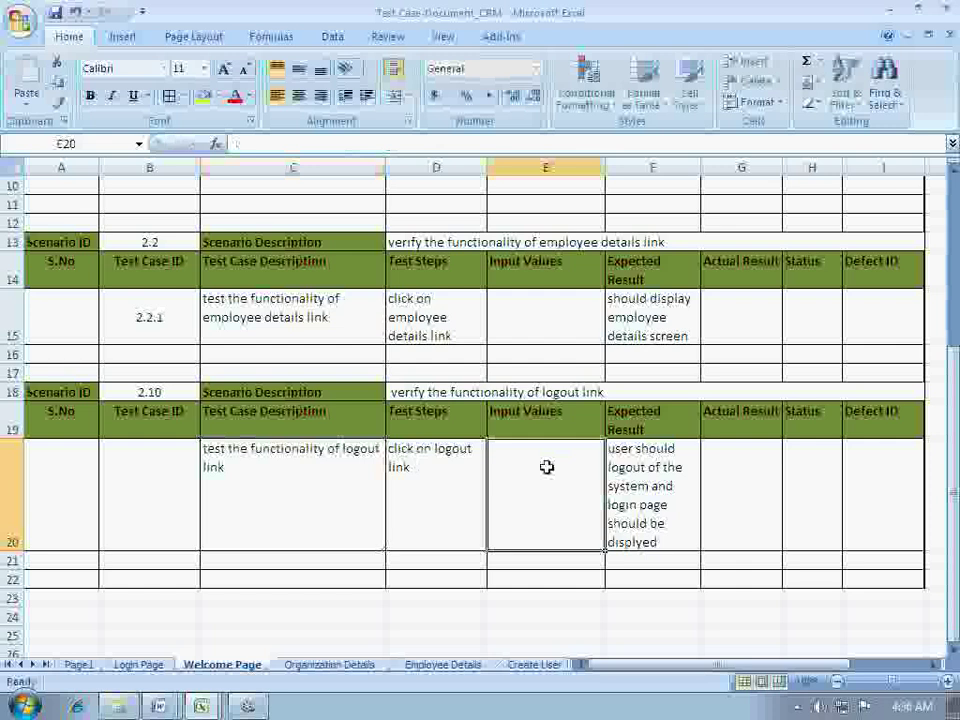
pyautogui.click(634, 467)
pyautogui.doubleClick(634, 467)
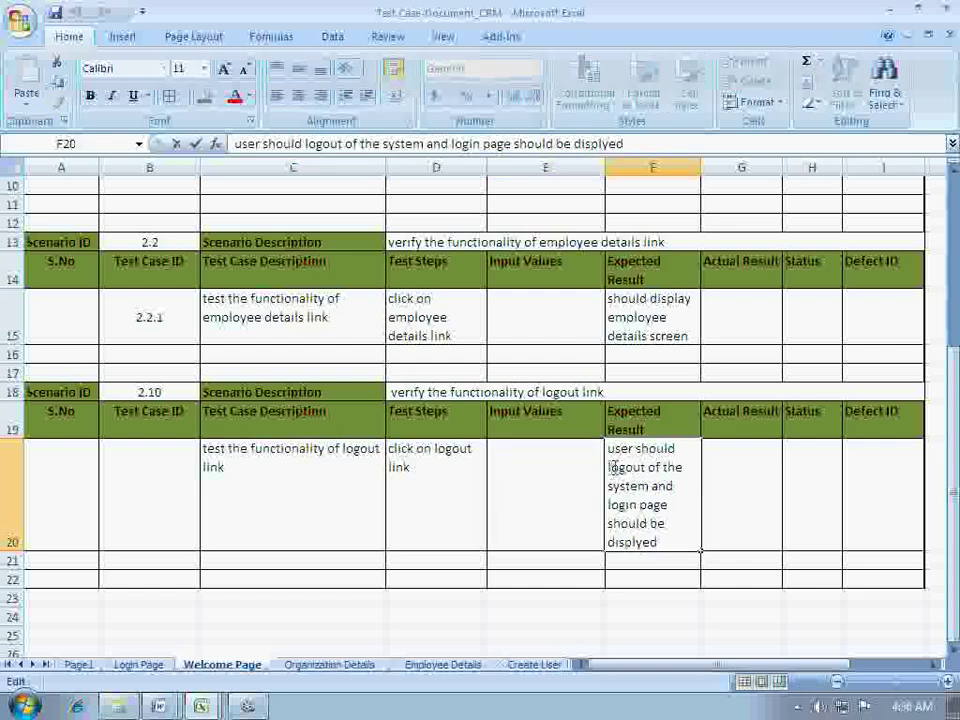
pyautogui.click(599, 502)
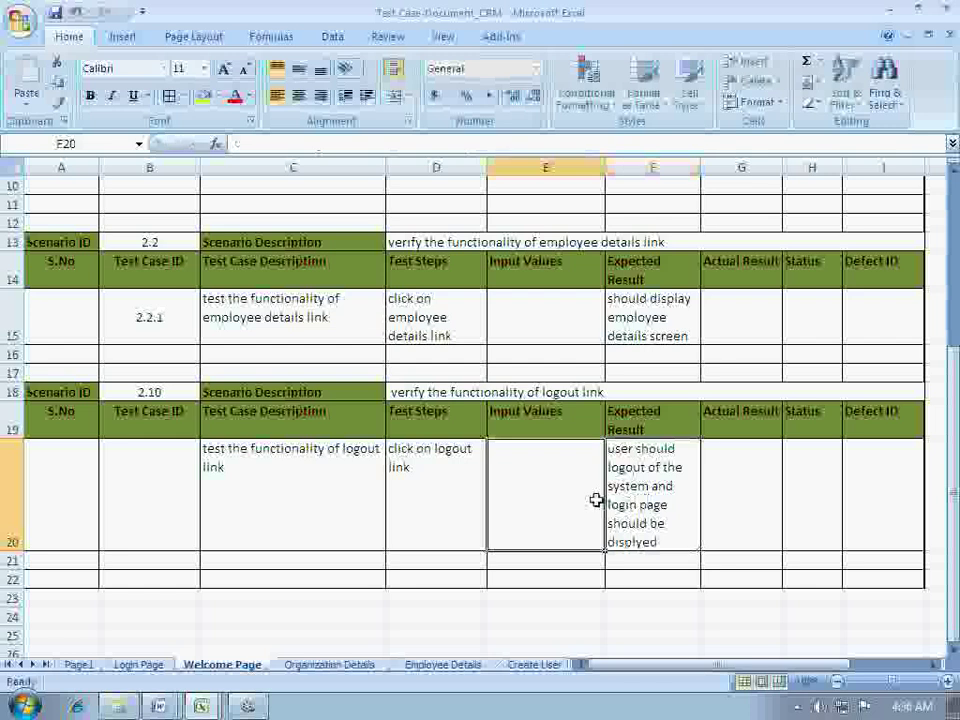
pyautogui.click(643, 514)
pyautogui.click(579, 514)
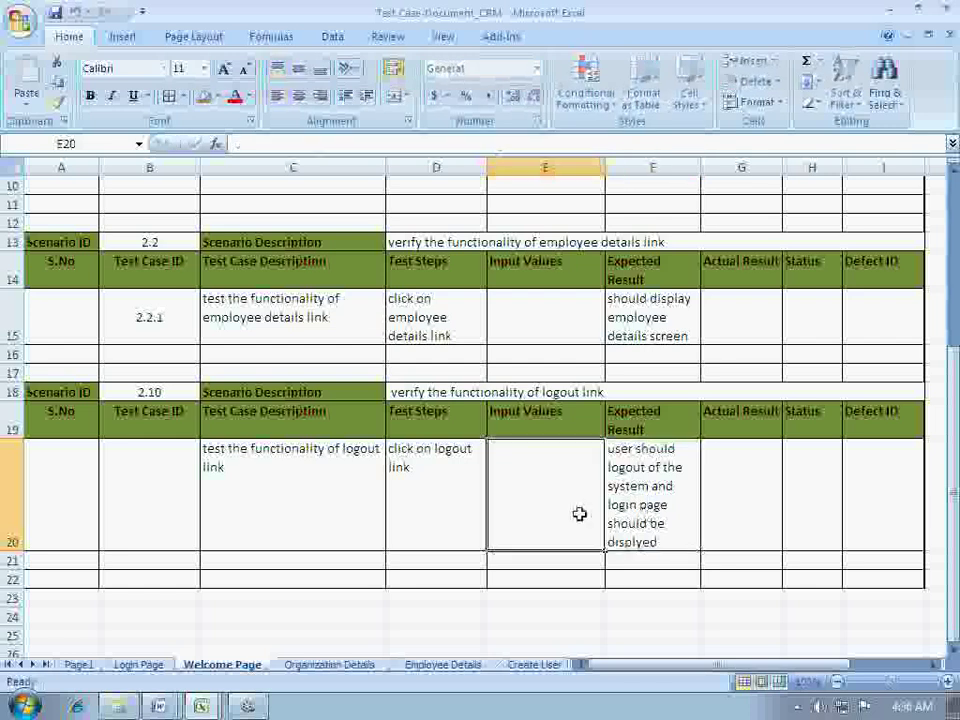
pyautogui.click(665, 509)
pyautogui.doubleClick(658, 518)
pyautogui.click(557, 503)
pyautogui.click(621, 506)
pyautogui.click(572, 496)
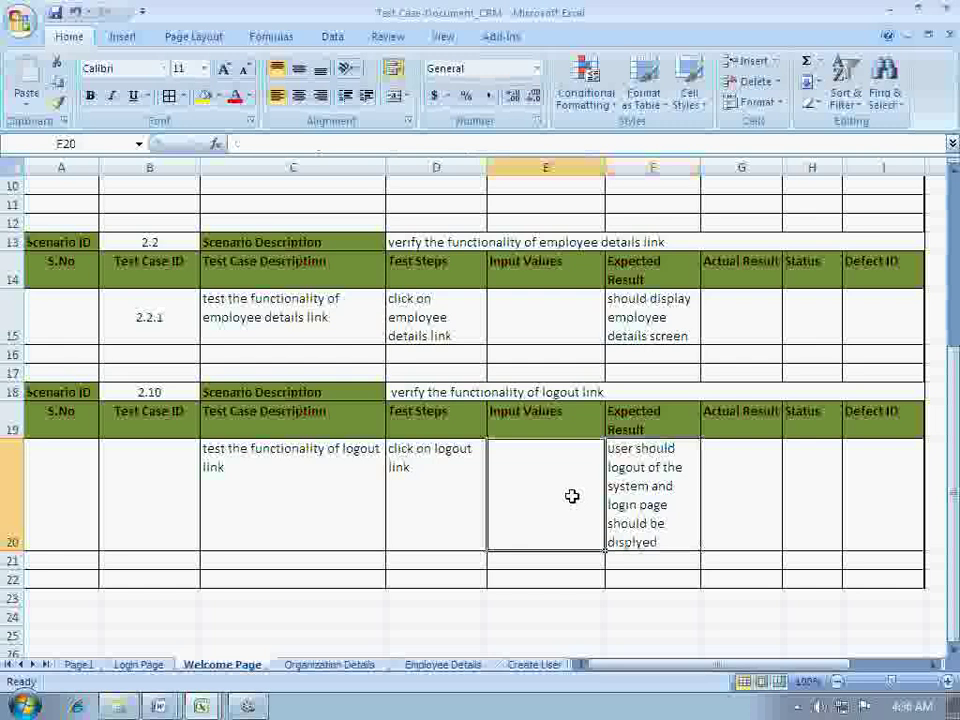
pyautogui.click(332, 493)
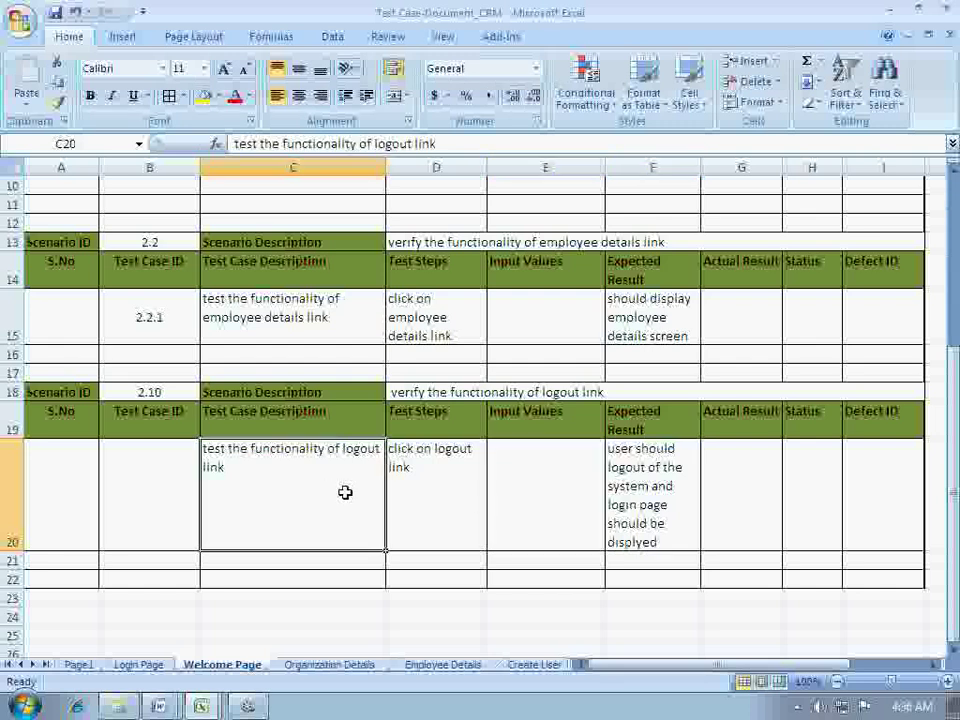